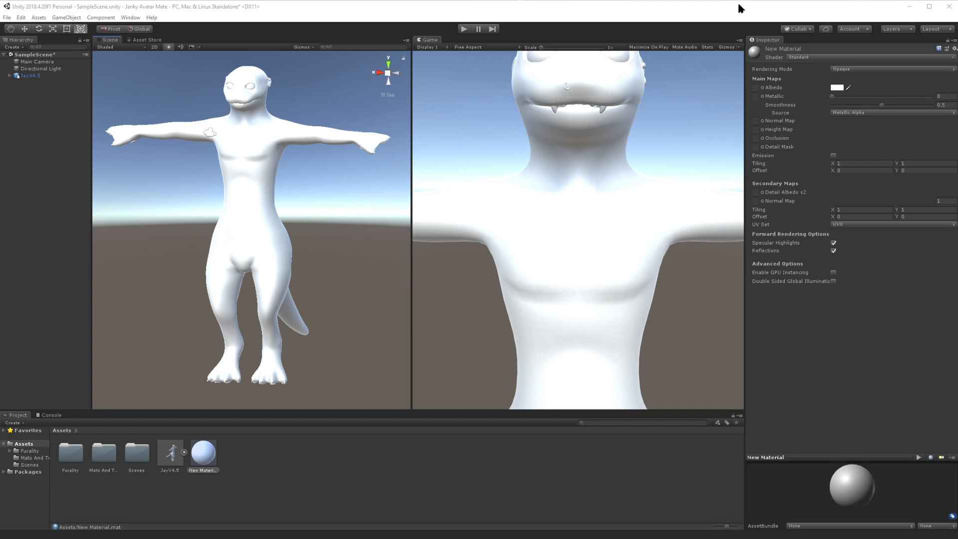
scroll(294, 216, down, 3)
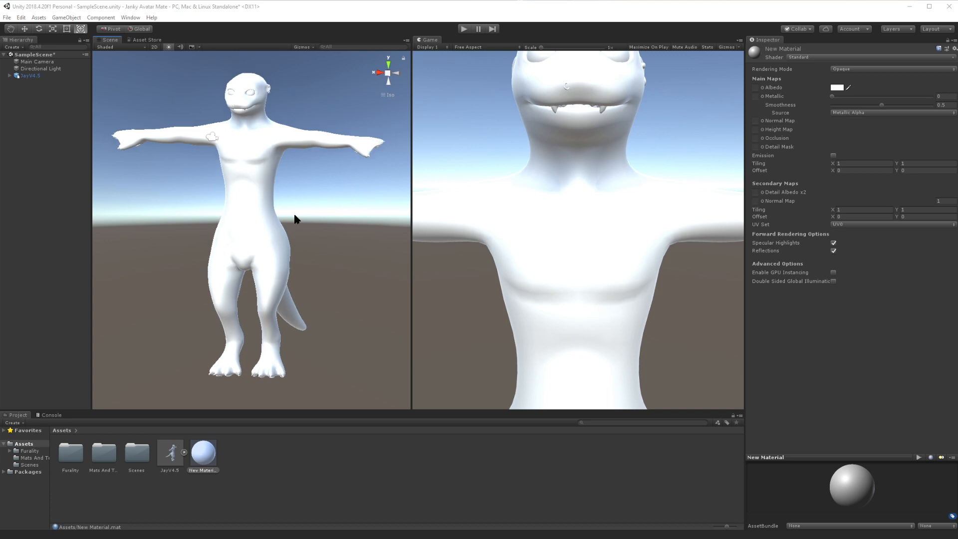
scroll(298, 216, up, 3)
alt+drag(298, 217, 264, 235)
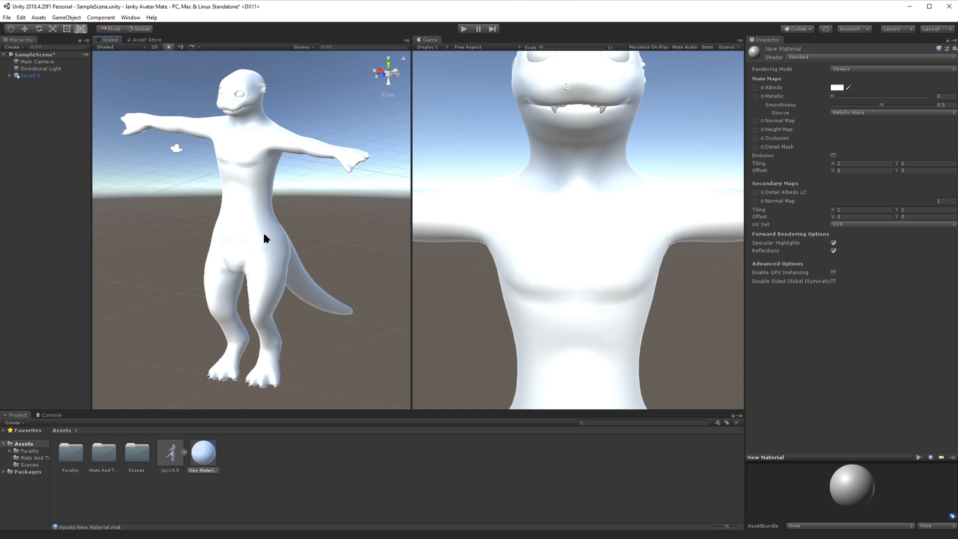
Step: Examine the albedo, normal and emission mask textures in the Mats And Texs folder at full size
click(33, 457)
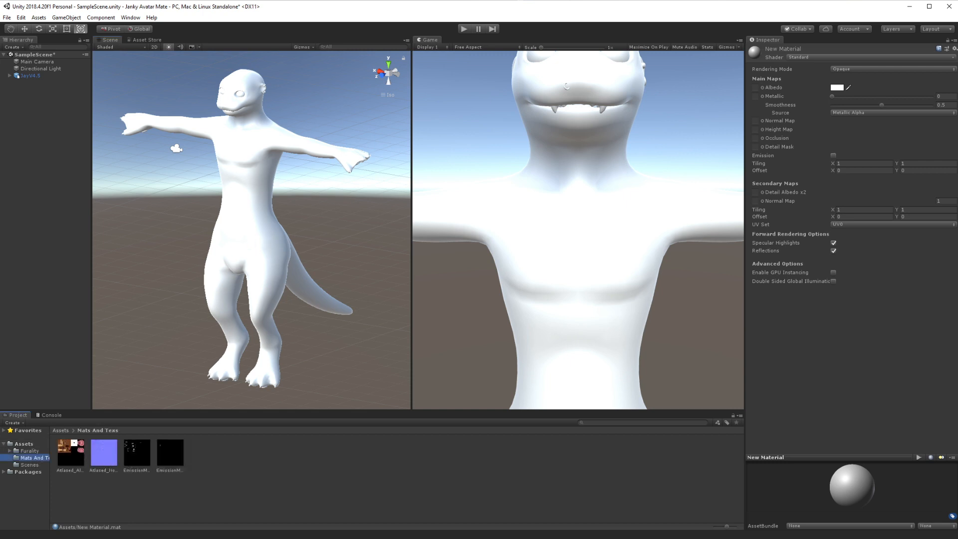
double_click(71, 452)
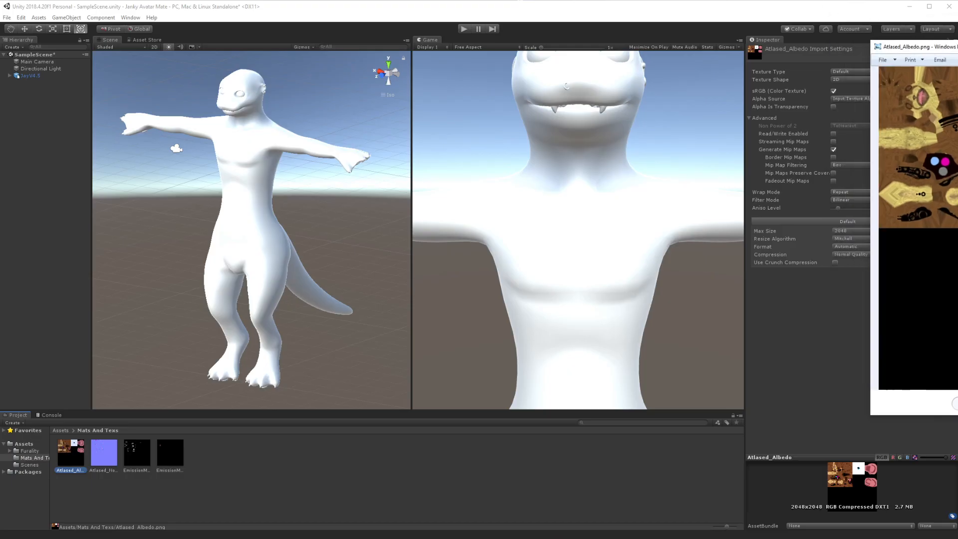
drag(892, 43, 400, 72)
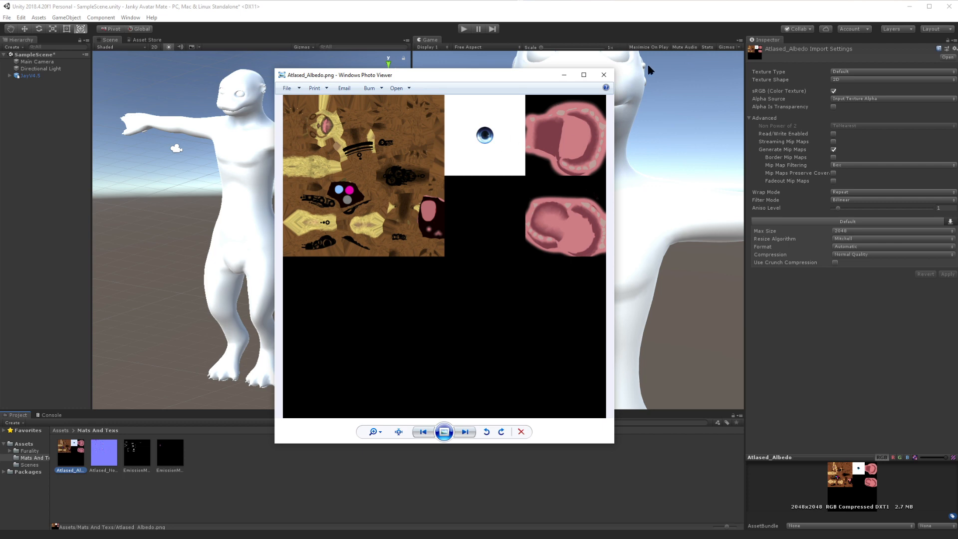
click(603, 75)
double_click(103, 447)
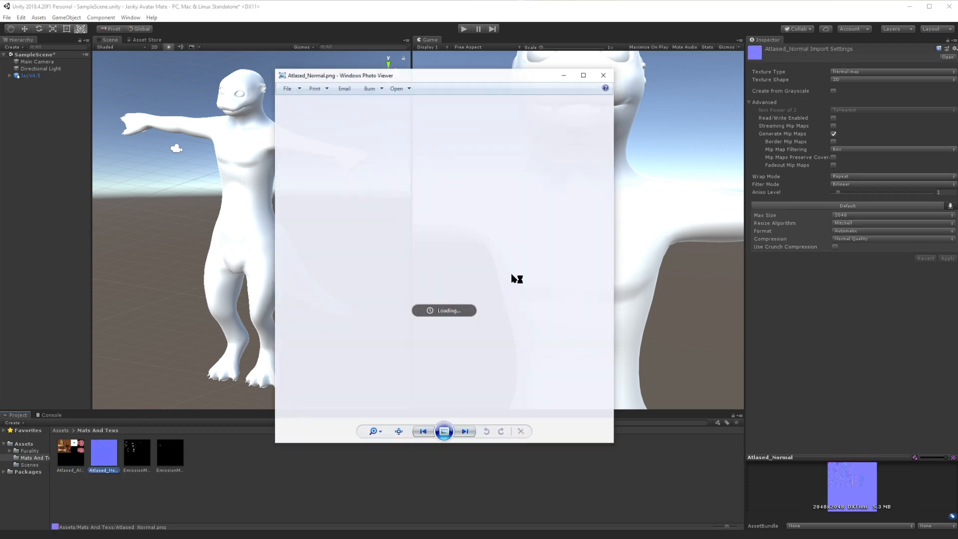
click(604, 75)
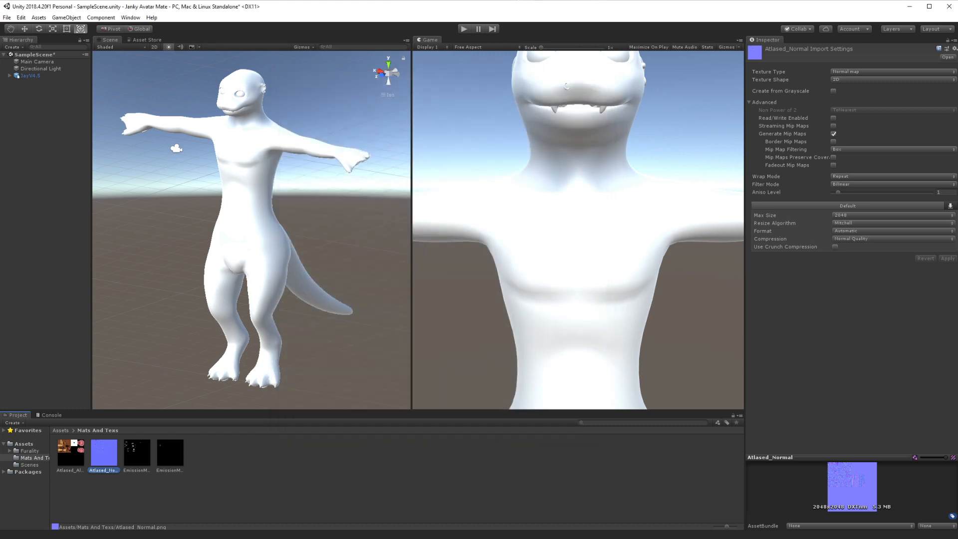
double_click(137, 452)
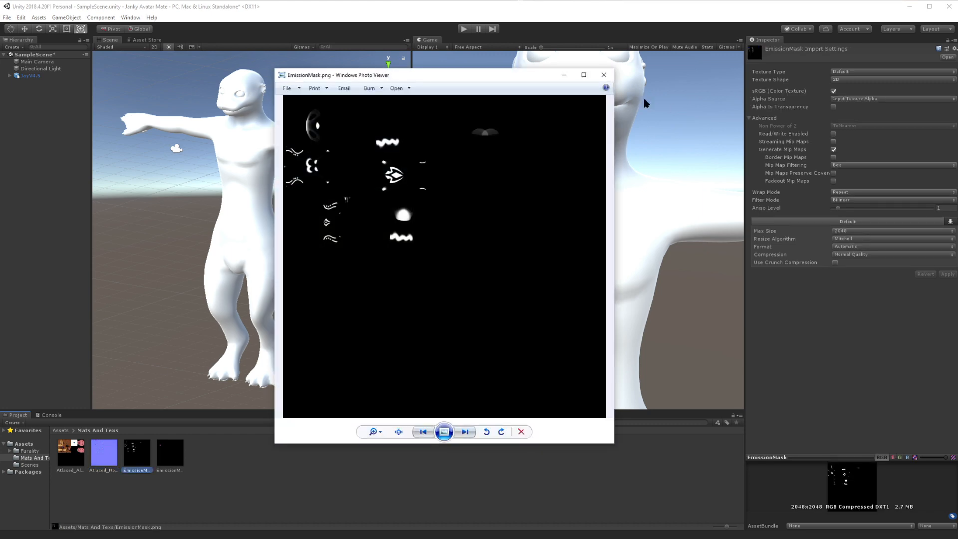
click(604, 75)
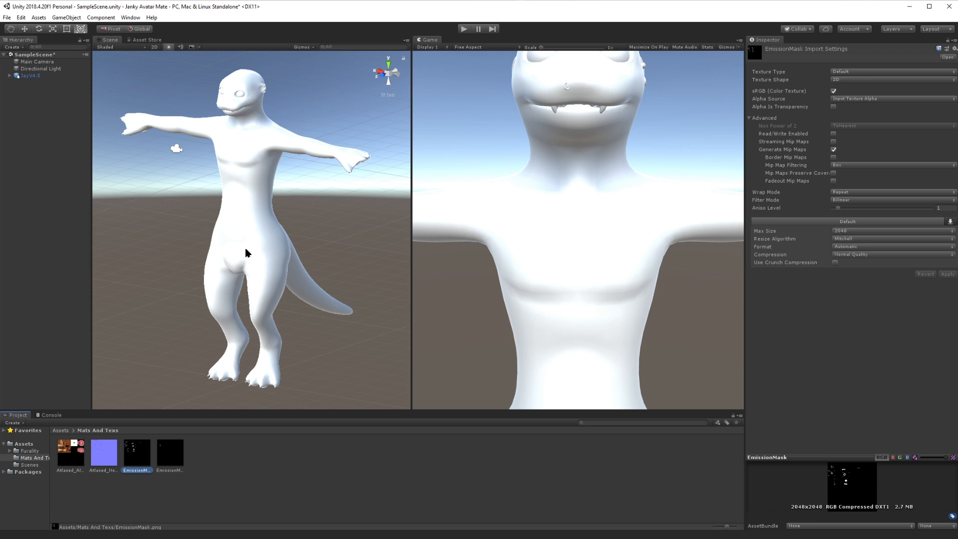
right_click(208, 449)
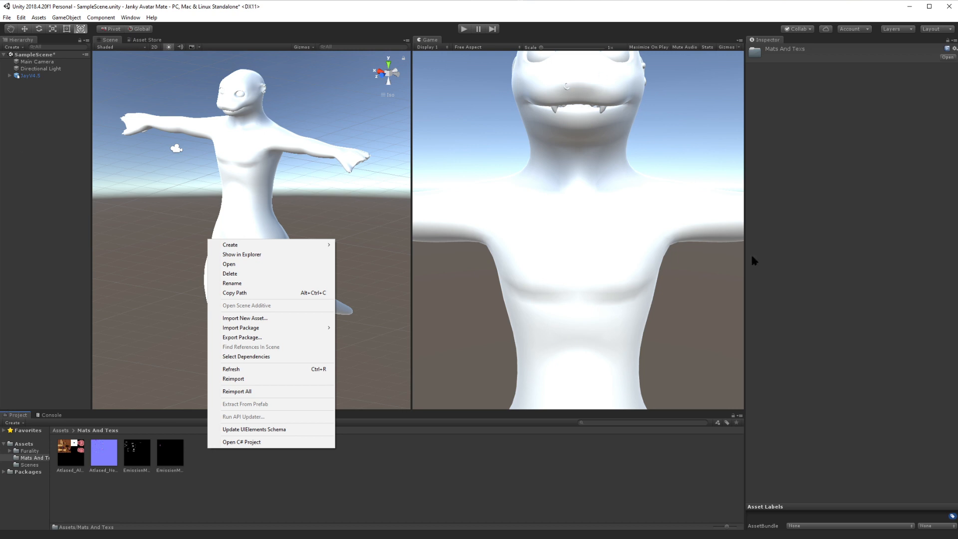
click(391, 482)
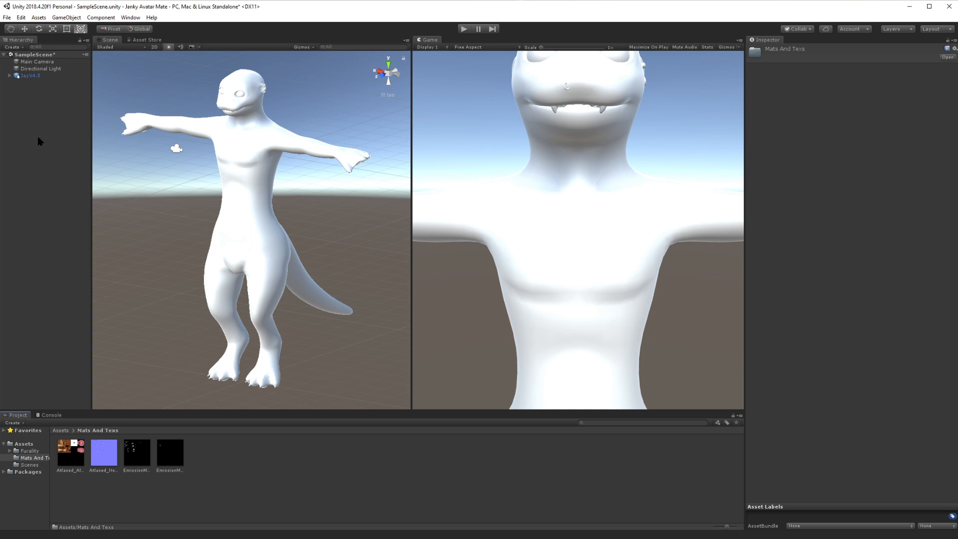
click(30, 75)
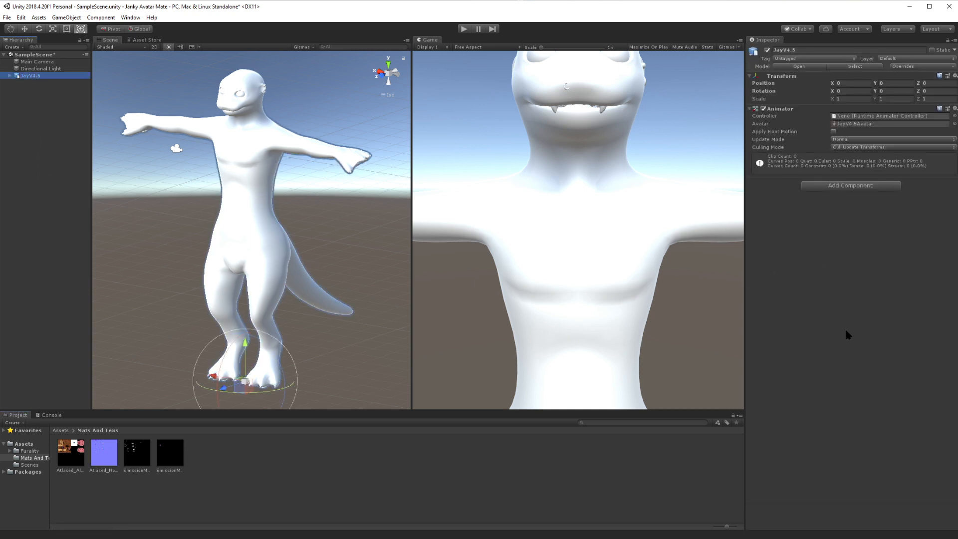
click(244, 480)
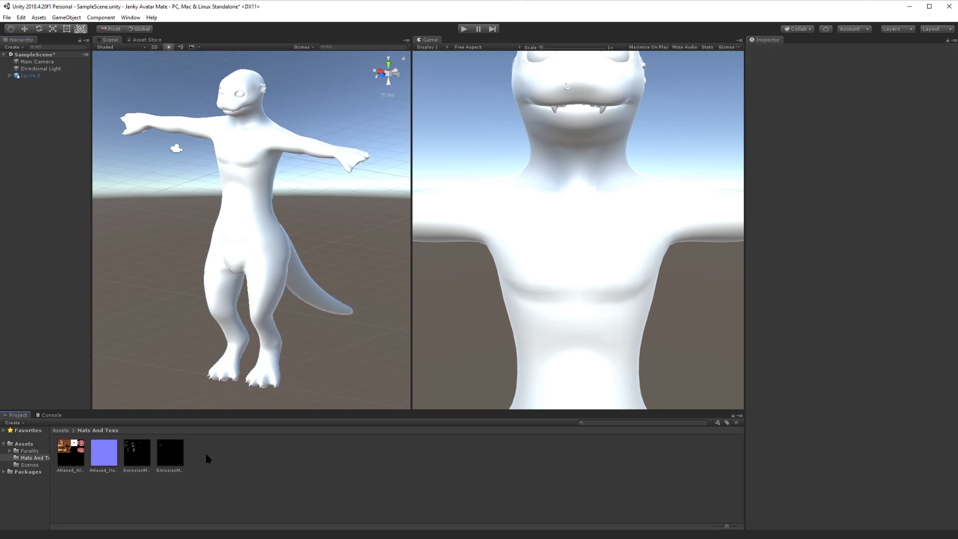
Step: Create a material named Aqua_mat in the Mats And Texs folder and assign it to the avatar's body
drag(52, 484, 81, 486)
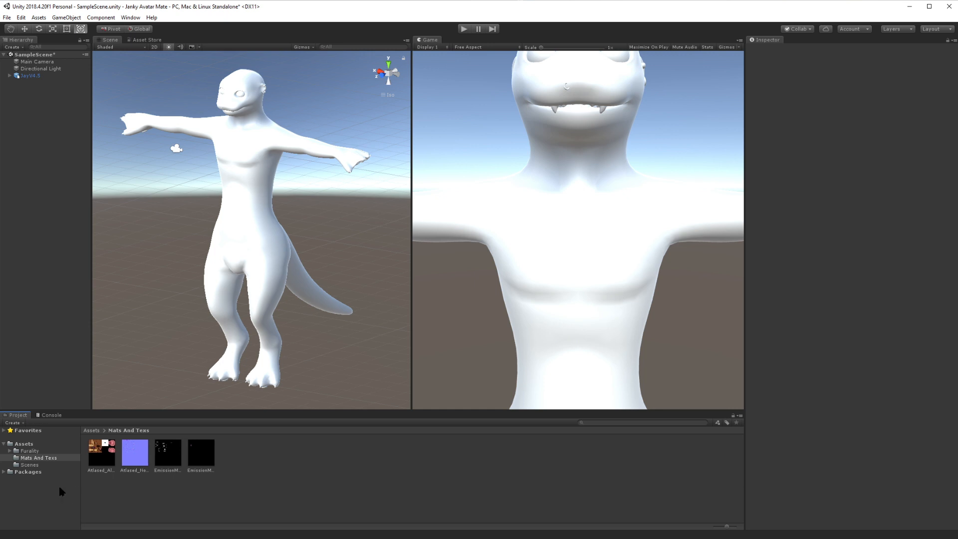
right_click(265, 480)
mouse_move(338, 259)
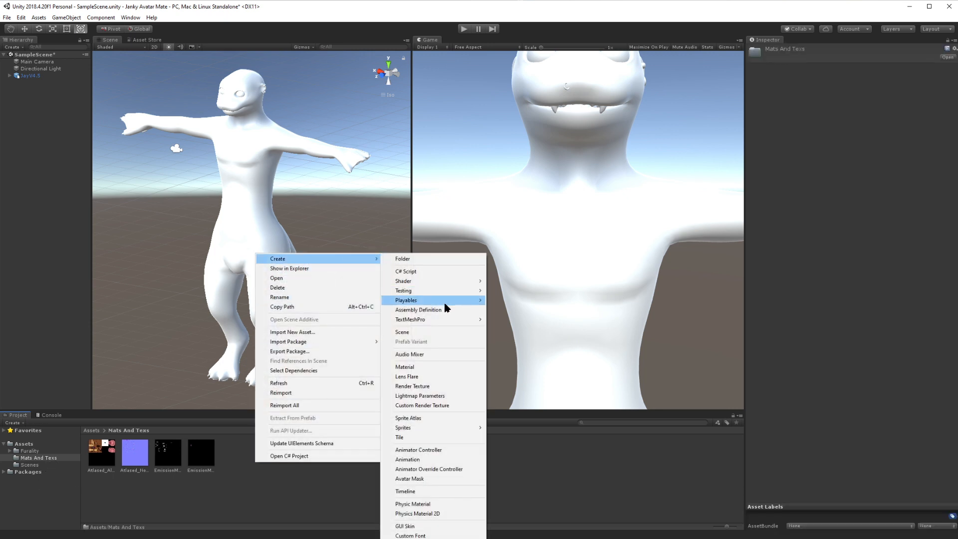
click(426, 367)
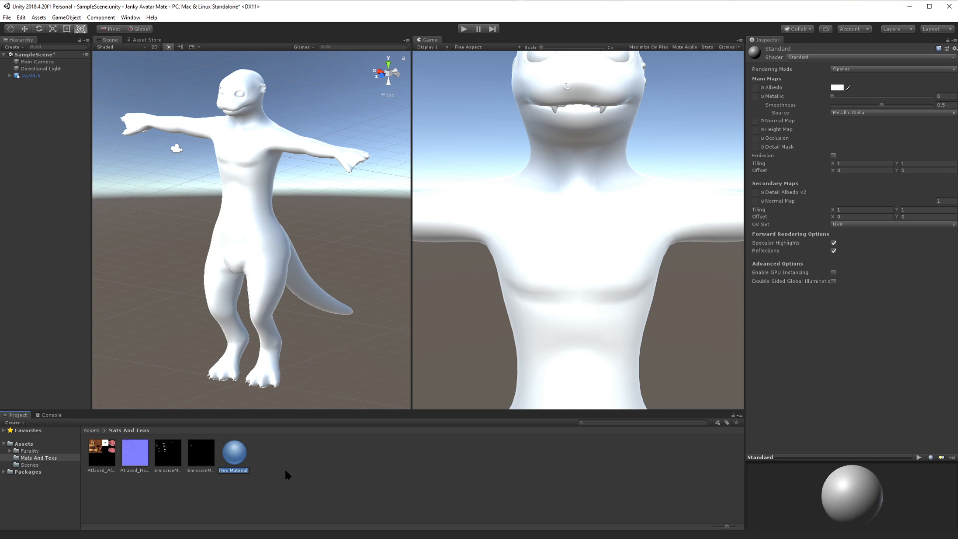
text(Agua_mat)
key(Return)
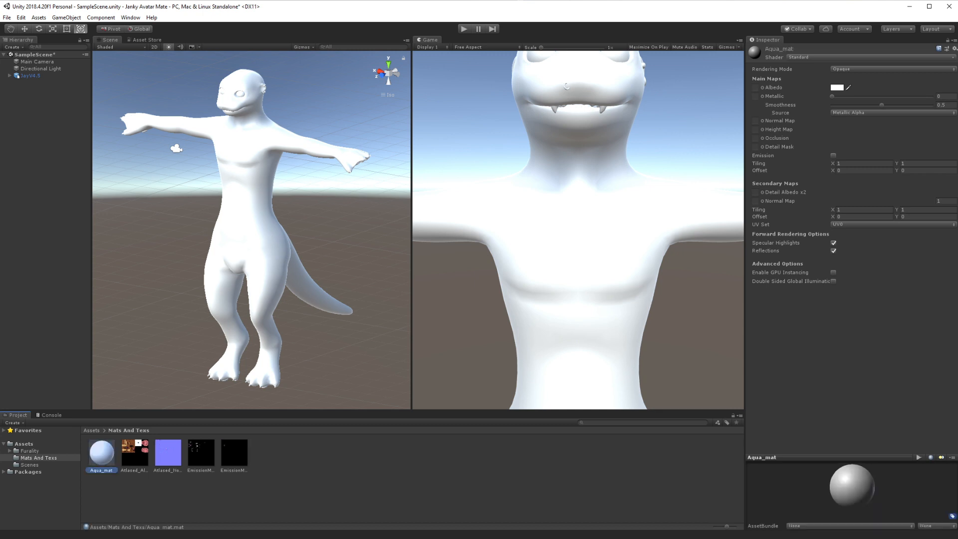
drag(106, 459, 248, 222)
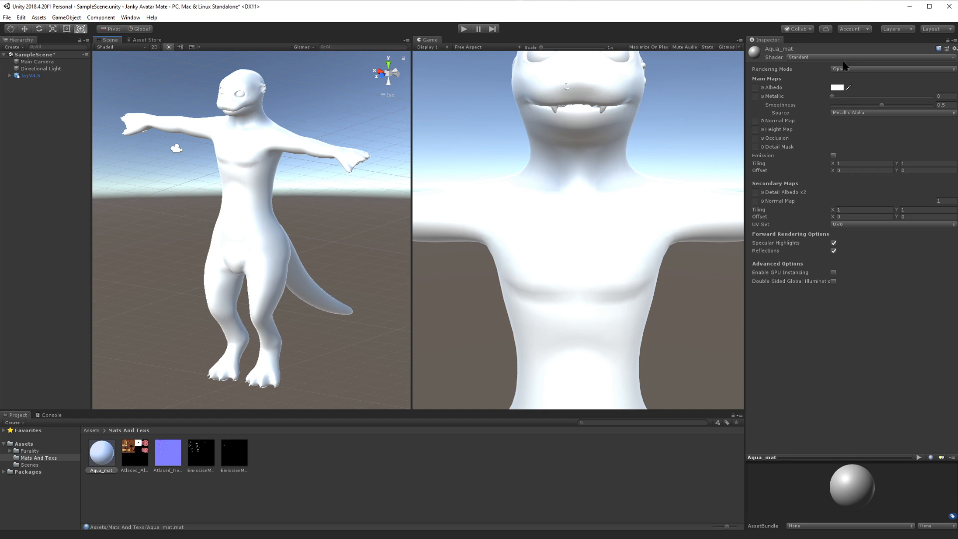
Step: Look through the shader files in the Furality Aqua Shader folder and return to Mats And Texs
click(30, 450)
click(9, 450)
click(20, 457)
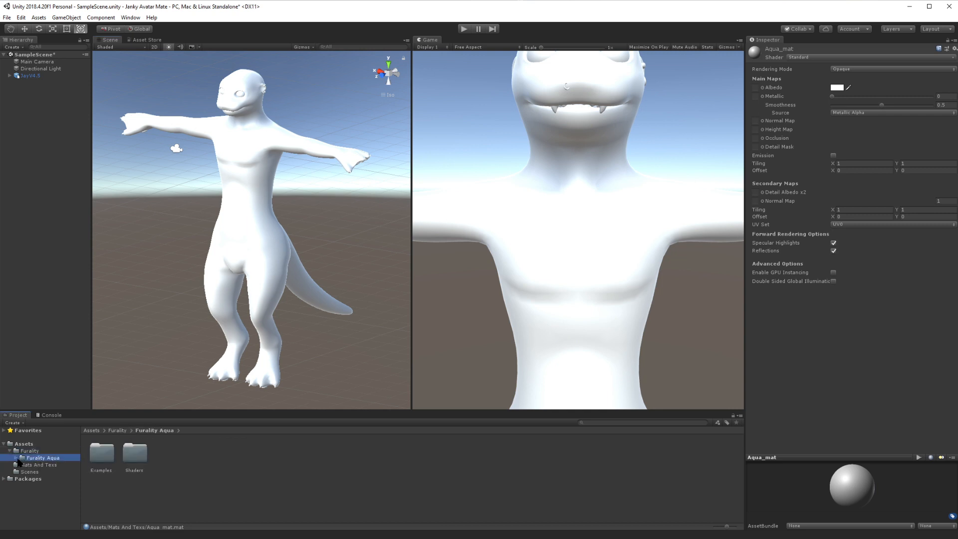
click(16, 457)
click(30, 471)
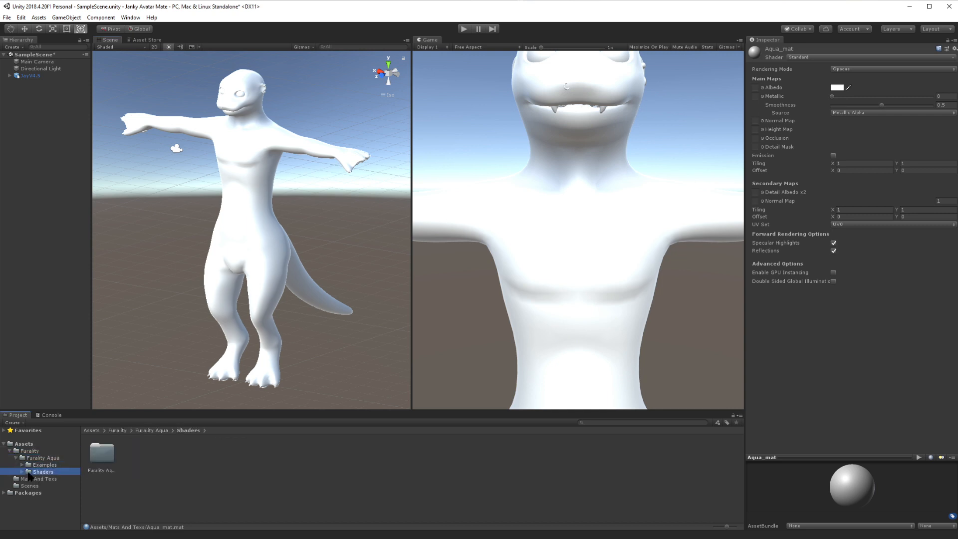
click(22, 472)
click(46, 480)
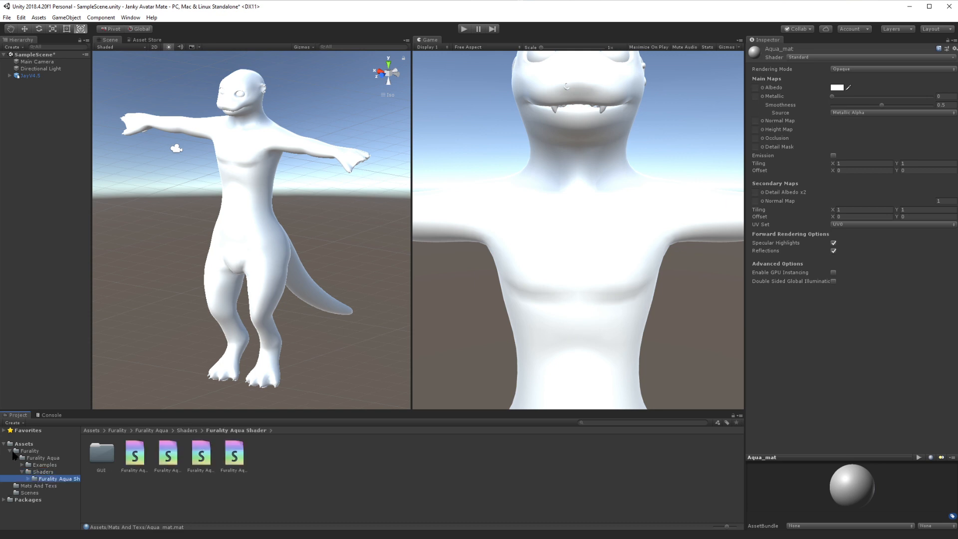
click(9, 451)
click(45, 457)
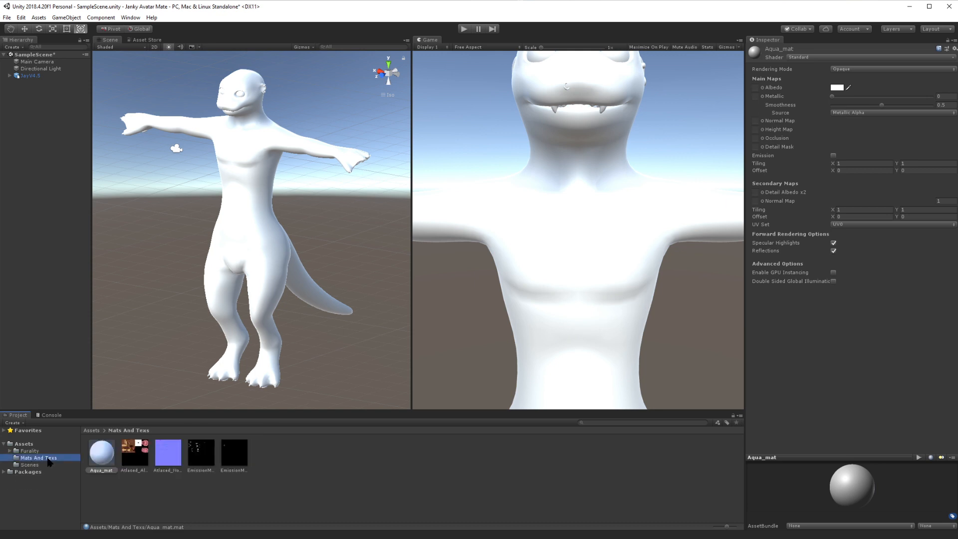
click(107, 454)
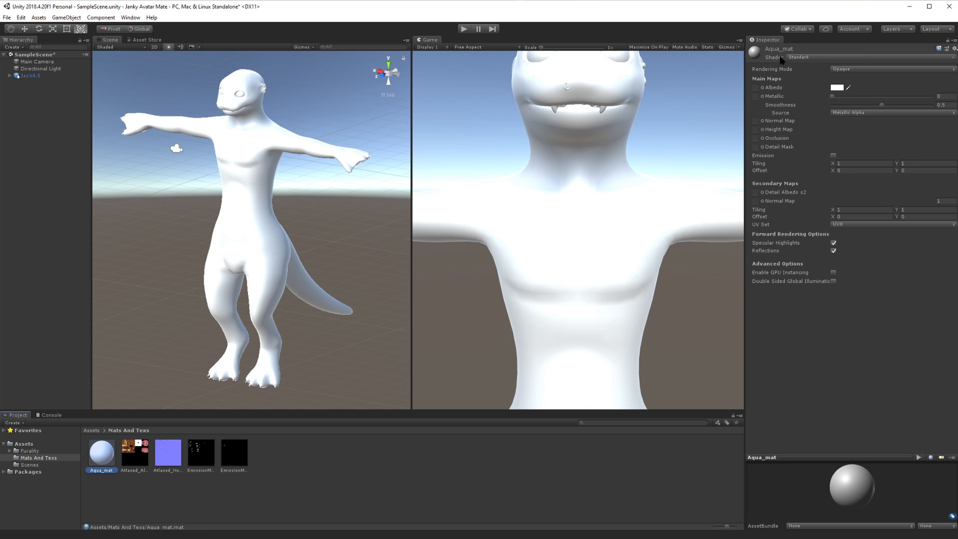
click(815, 57)
mouse_move(839, 97)
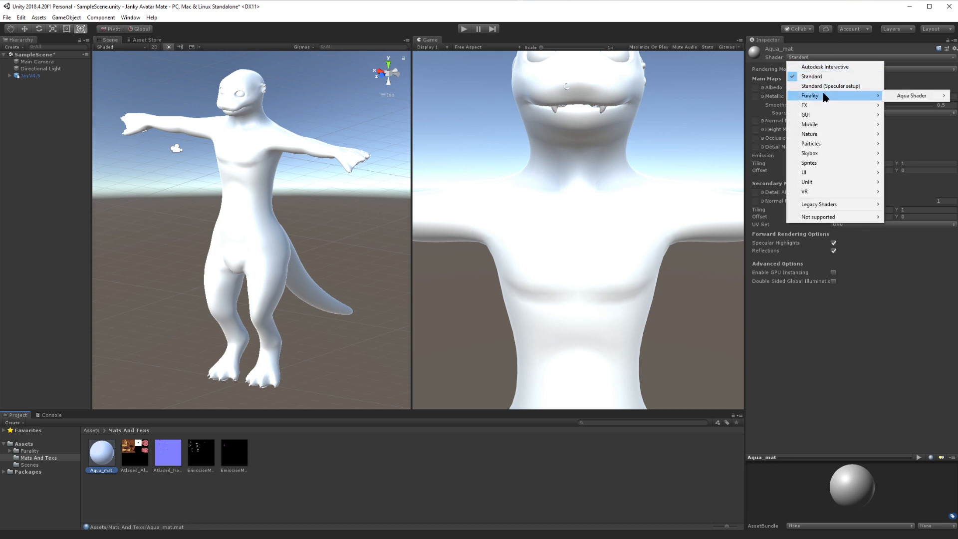
mouse_move(905, 99)
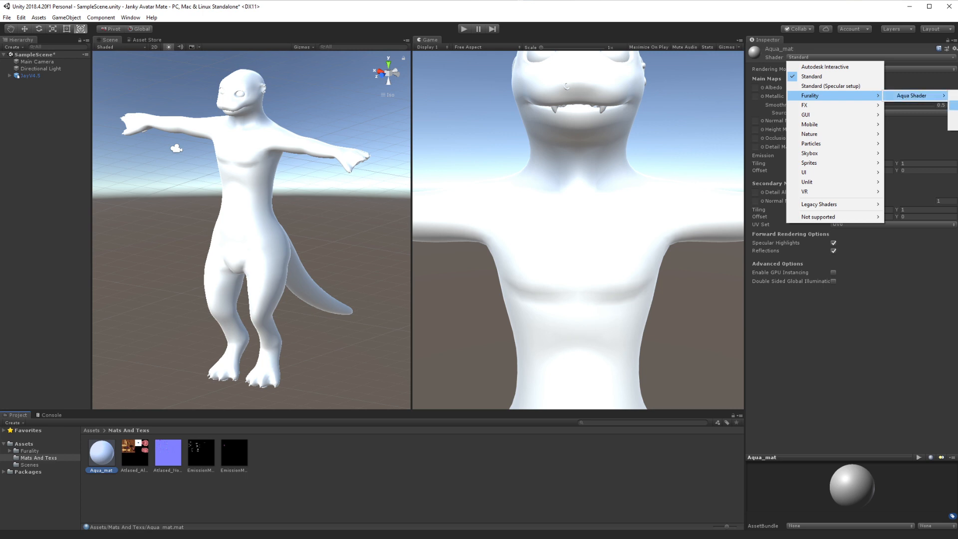
click(851, 222)
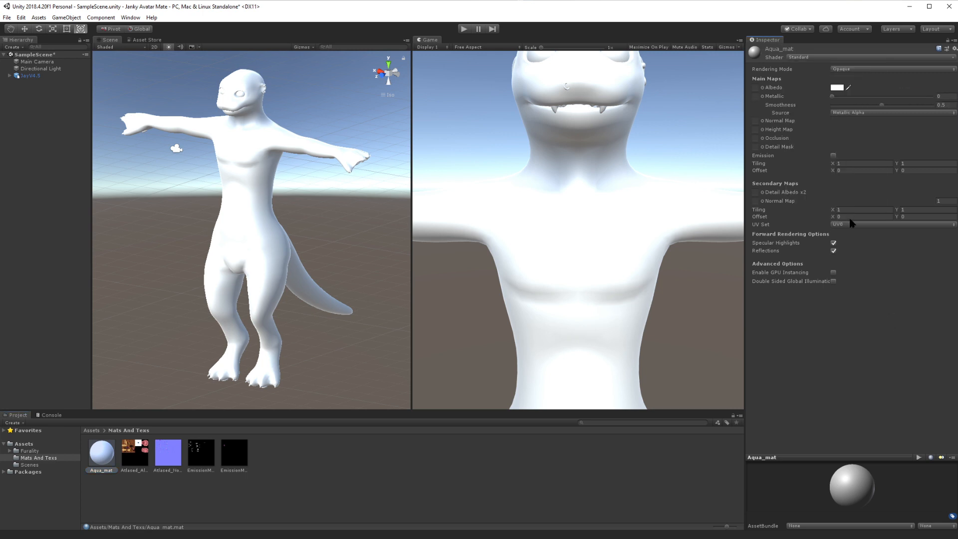
click(792, 57)
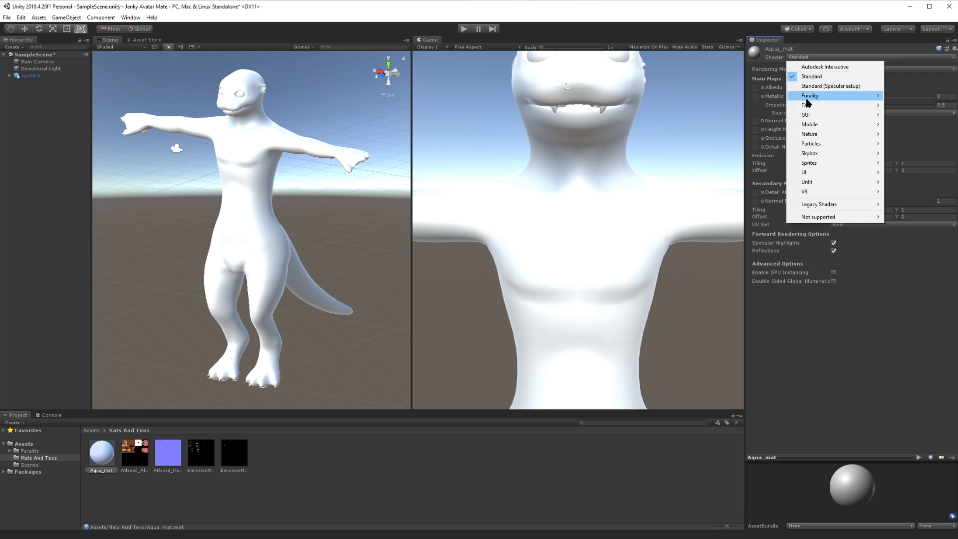
mouse_move(809, 95)
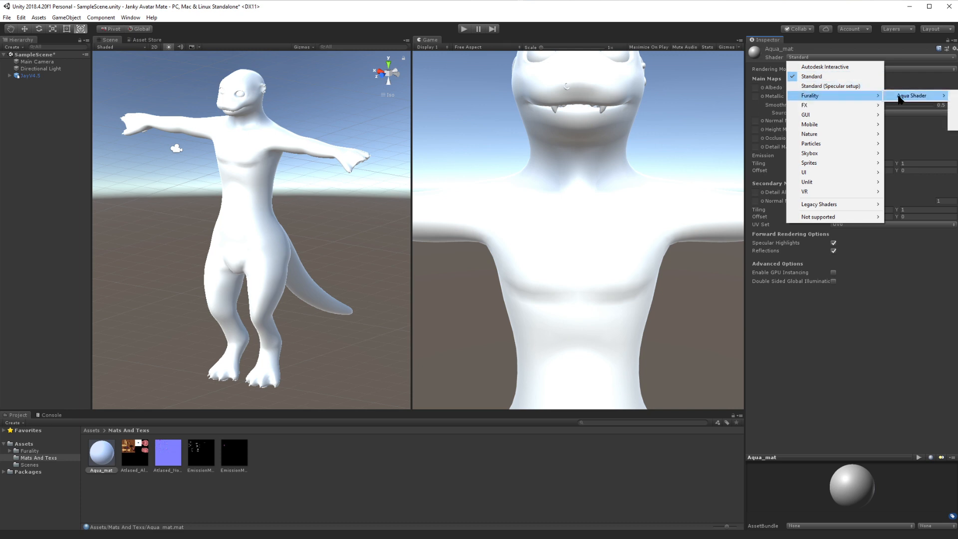
click(782, 9)
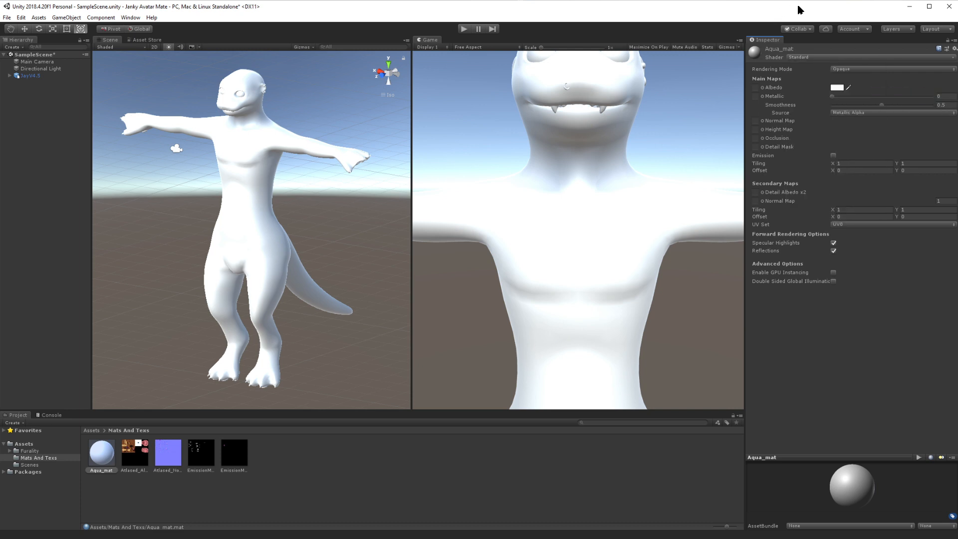
Step: Switch the Aqua_mat material's shader to the basic Aqua Shader from the Furality group
drag(799, 7, 687, 5)
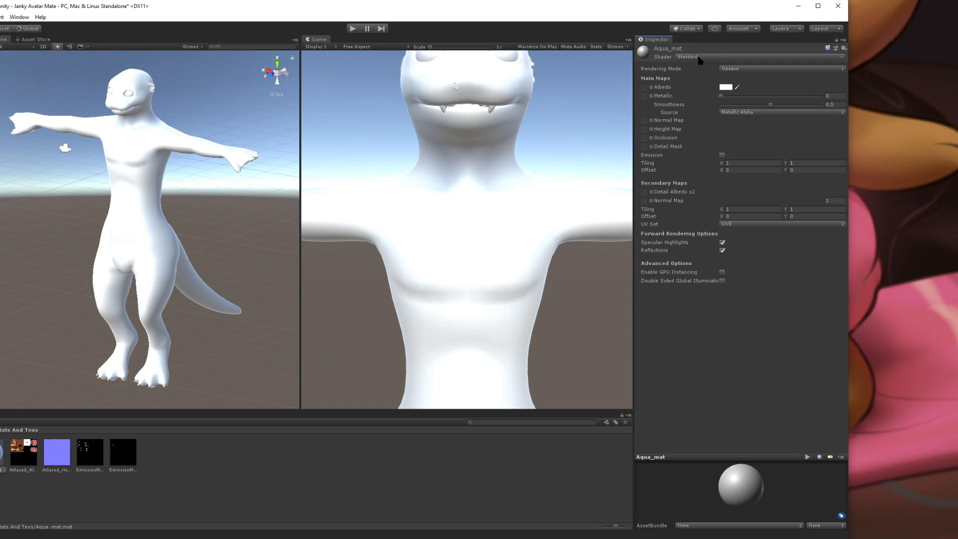
click(712, 58)
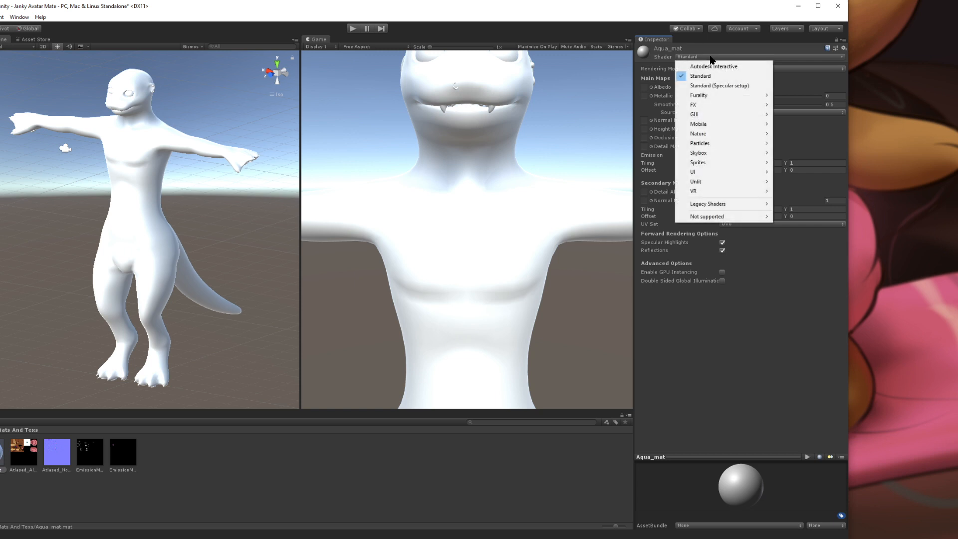
mouse_move(733, 95)
mouse_move(798, 95)
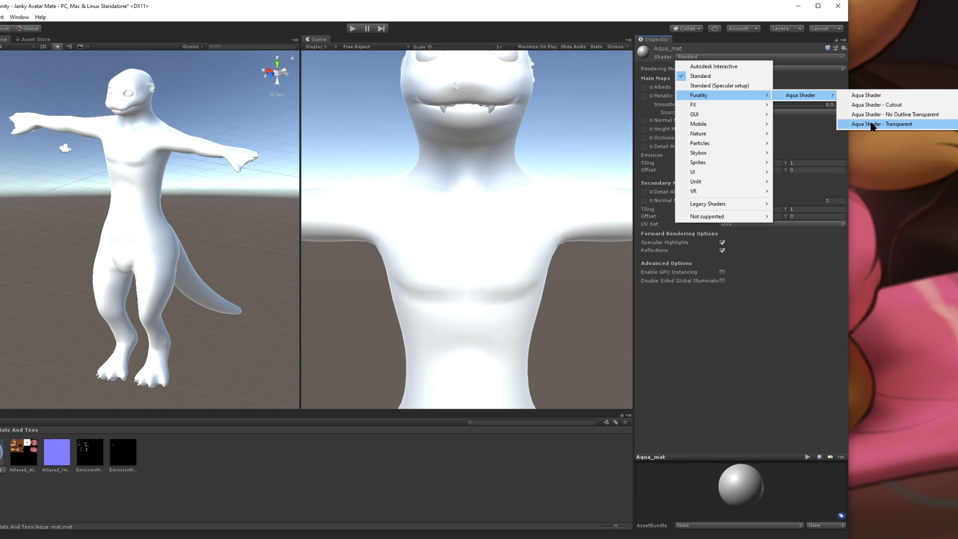
click(867, 99)
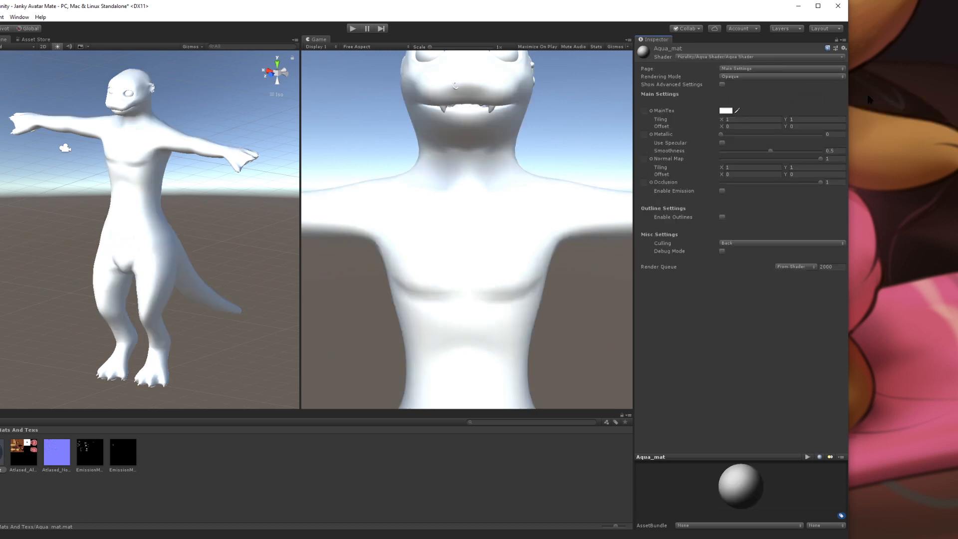
drag(704, 7, 810, 5)
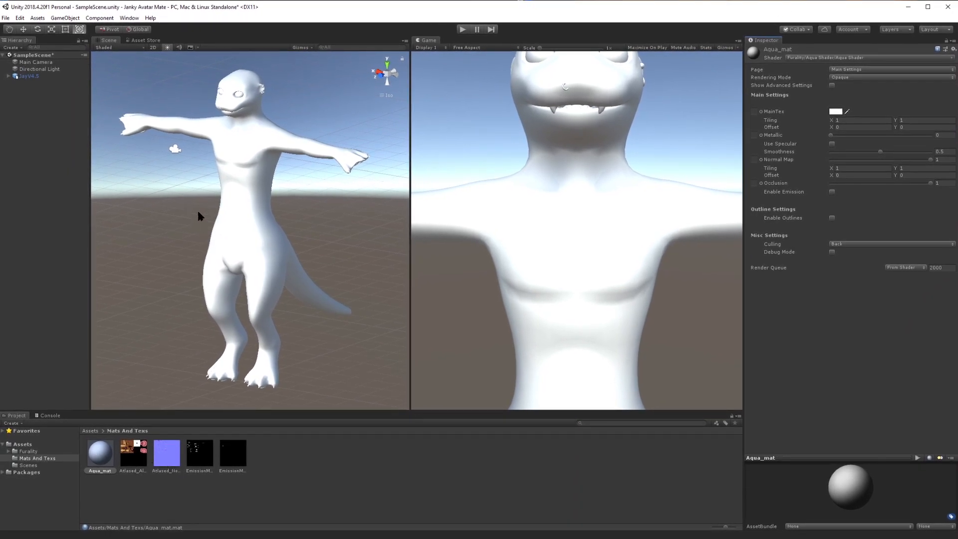
alt+drag(199, 208, 344, 199)
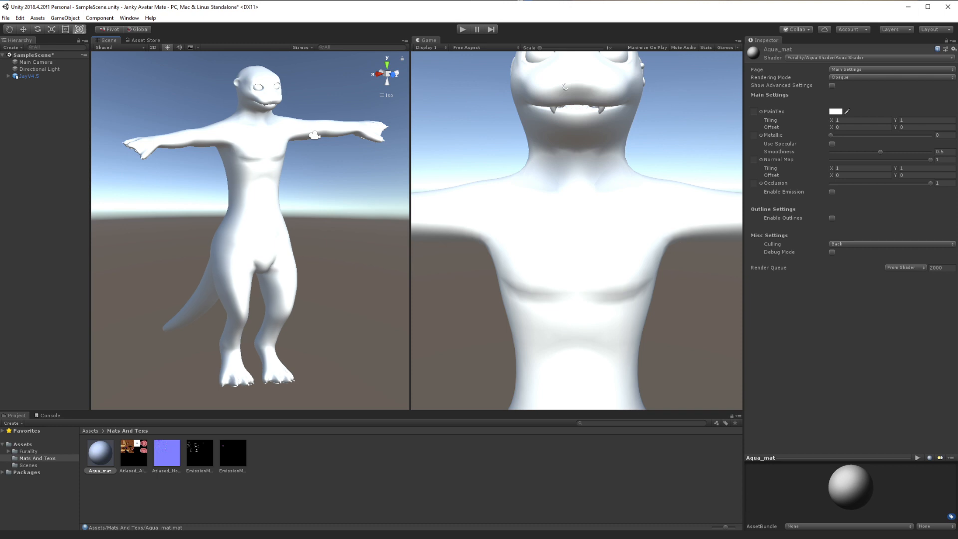
Step: Assign the albedo texture to MainTex and the normal texture to Normal Map, and turn on Show Advanced Settings
drag(126, 459, 754, 115)
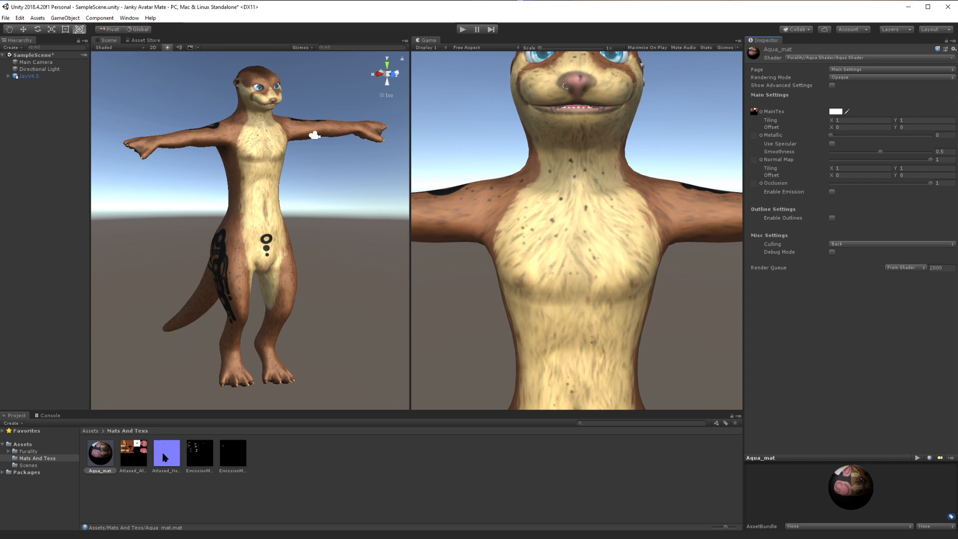
mouse_move(165, 456)
mouse_down()
mouse_move(780, 145)
mouse_move(757, 139)
mouse_move(755, 160)
mouse_up()
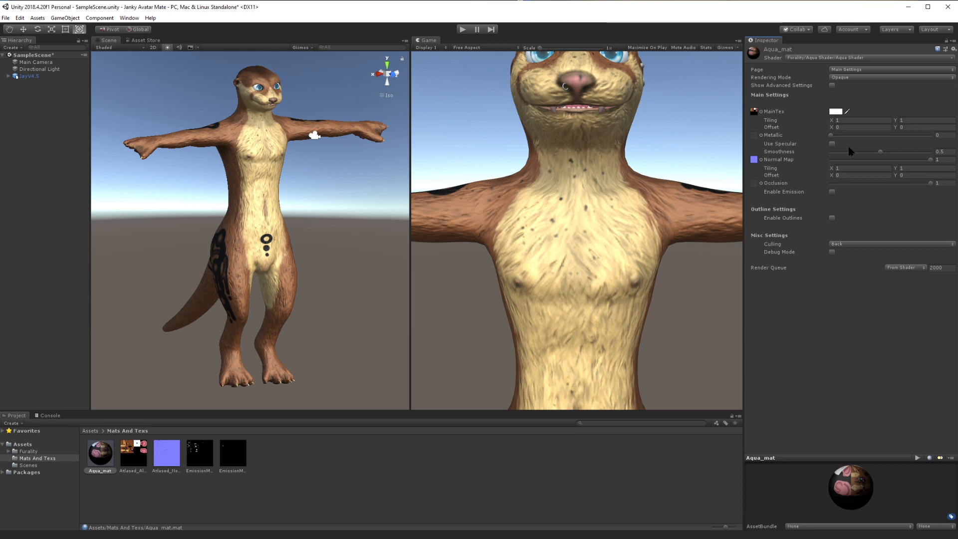
click(832, 86)
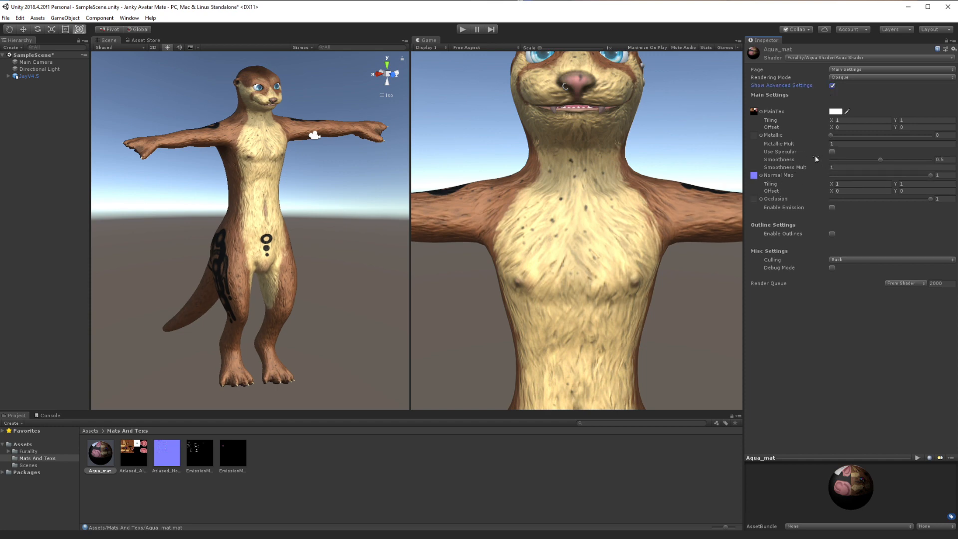
Step: Try a lower Smoothness on the material and undo the change
mouse_move(880, 159)
mouse_down()
mouse_move(835, 159)
mouse_move(868, 163)
mouse_move(856, 159)
mouse_up()
key(ctrl+z)
Step: Try Toon Lighting at 0.49 on the Lighting Settings page and return it to 0
click(872, 73)
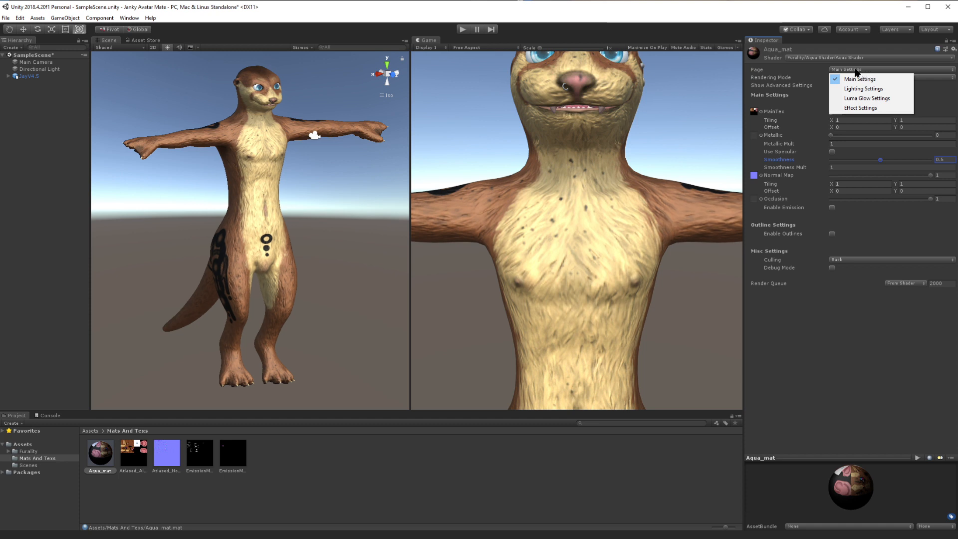
click(873, 90)
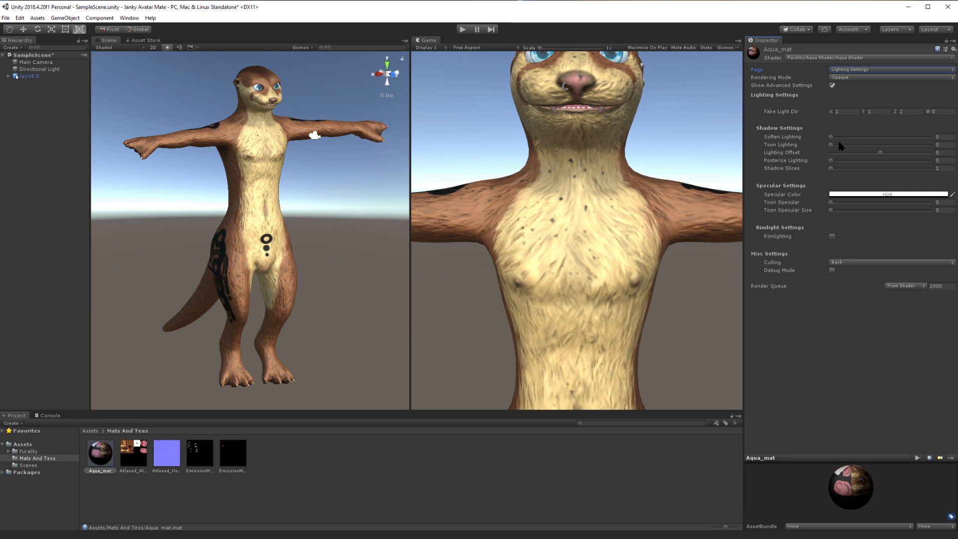
drag(831, 145, 930, 145)
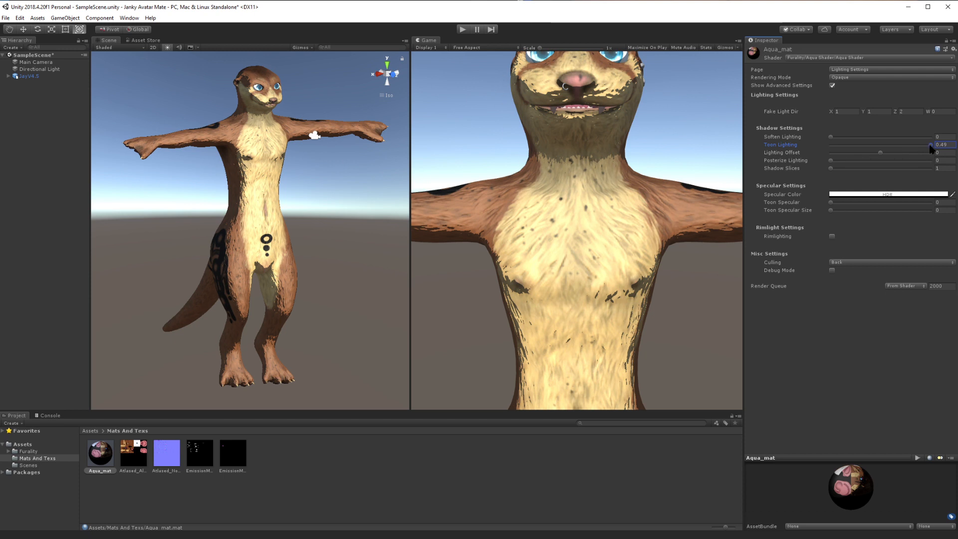
drag(930, 145, 792, 157)
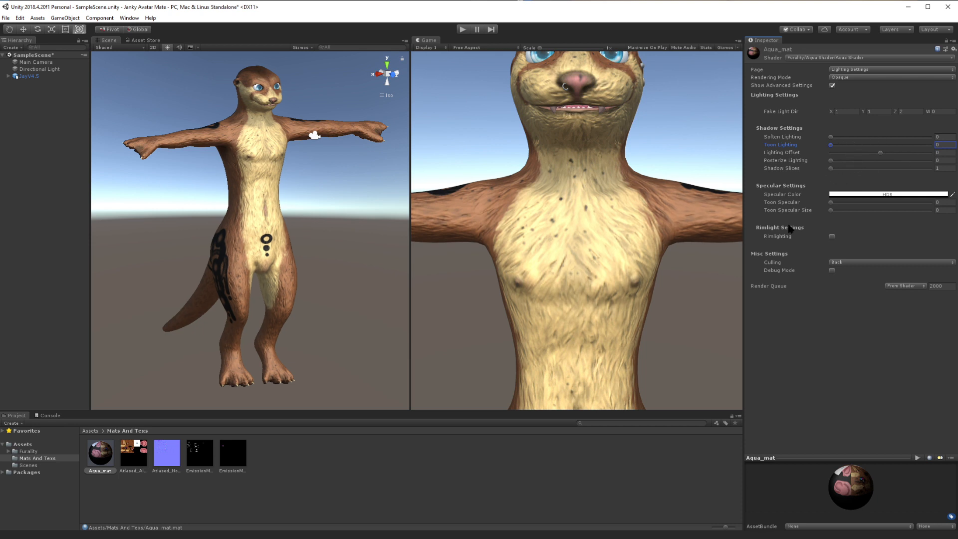
Step: On the Luma Glow Settings page, enable emission and assign the first emission mask texture to the Emission slot
click(861, 73)
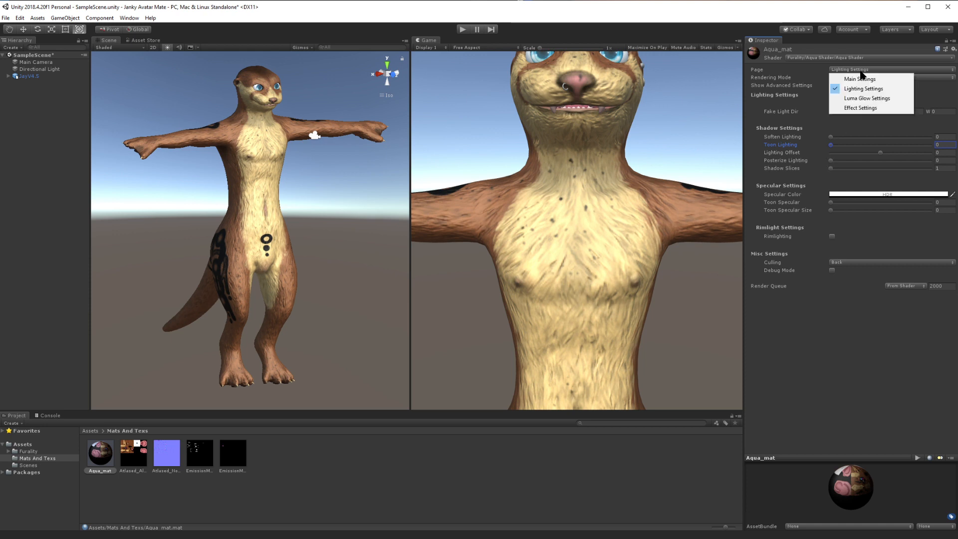
click(873, 98)
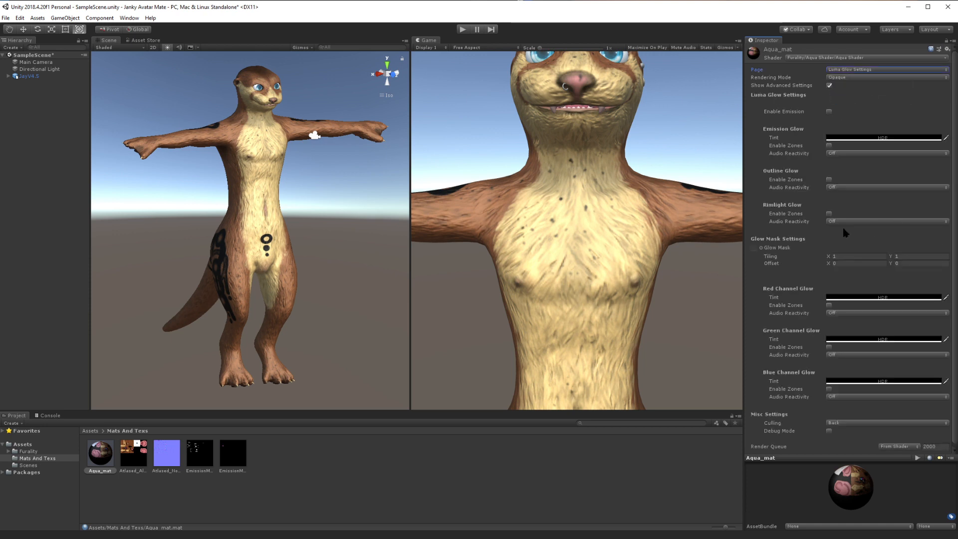
scroll(843, 229, down, 2)
scroll(842, 227, up, 2)
scroll(842, 226, down, 2)
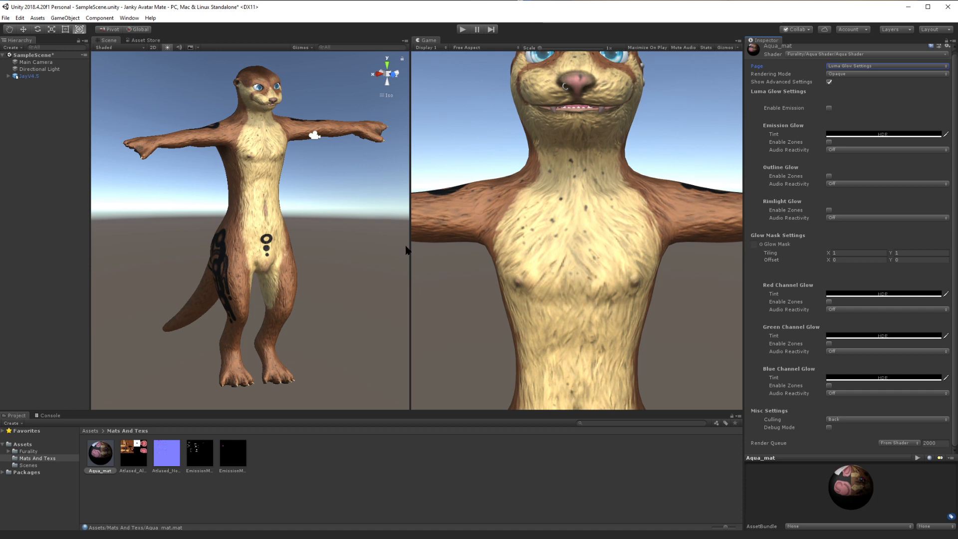
drag(199, 452, 331, 461)
click(829, 108)
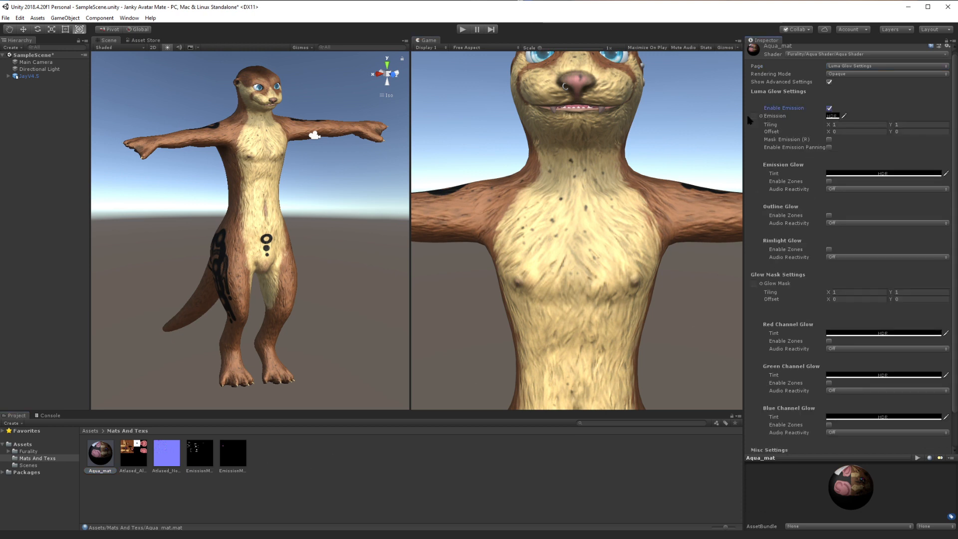
drag(199, 454, 753, 117)
Step: Set the Emission HDR color to pure white, FFFFFF
click(831, 117)
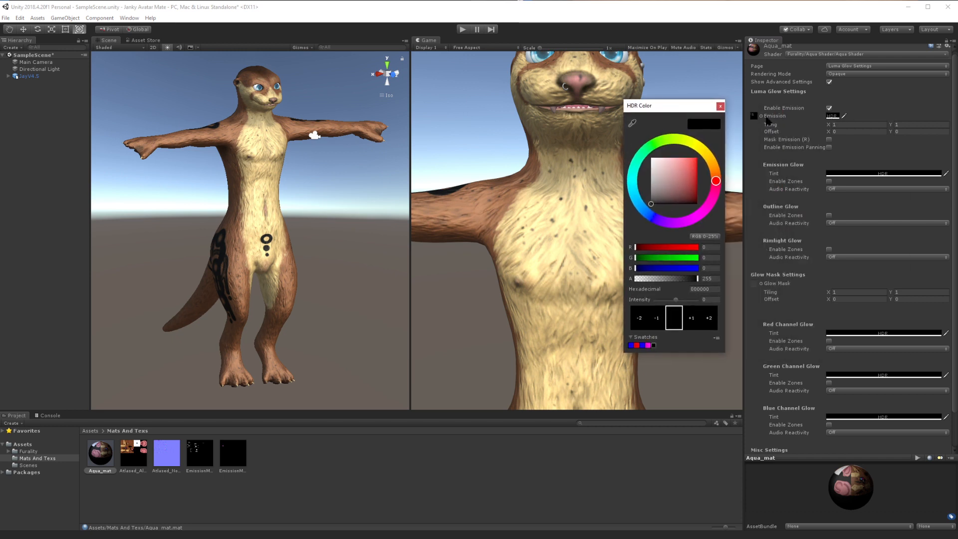
drag(678, 163, 648, 158)
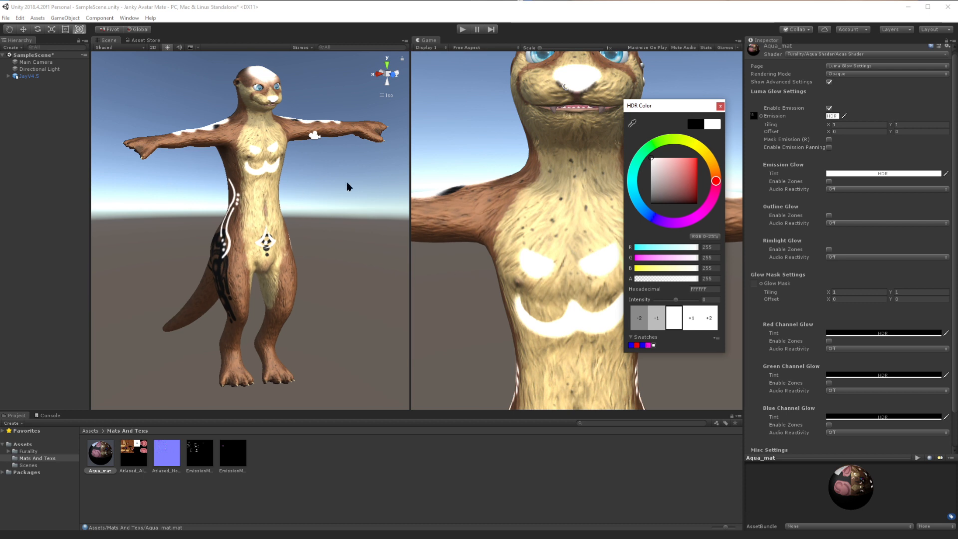
click(720, 106)
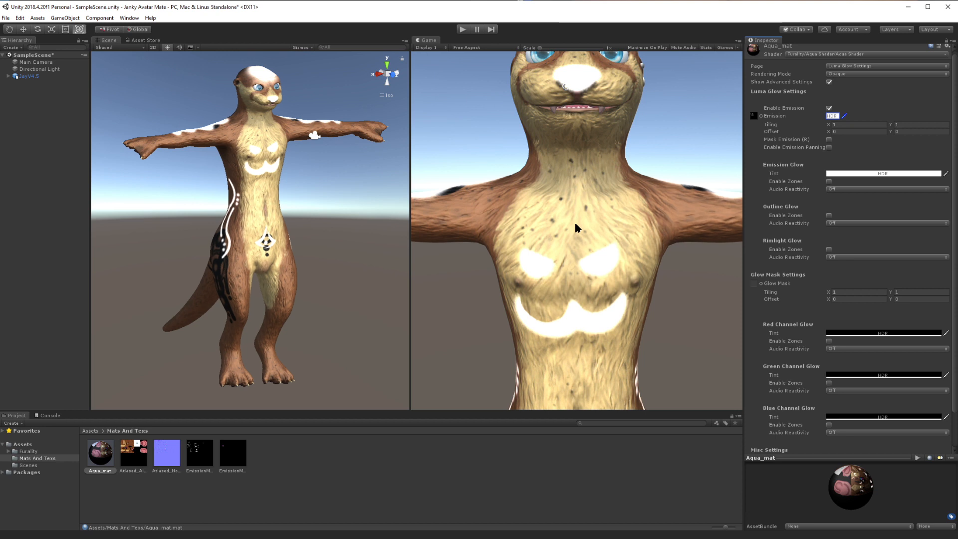
Step: Try red (FF0000) as the Emission color and change it back to white
click(832, 115)
click(696, 158)
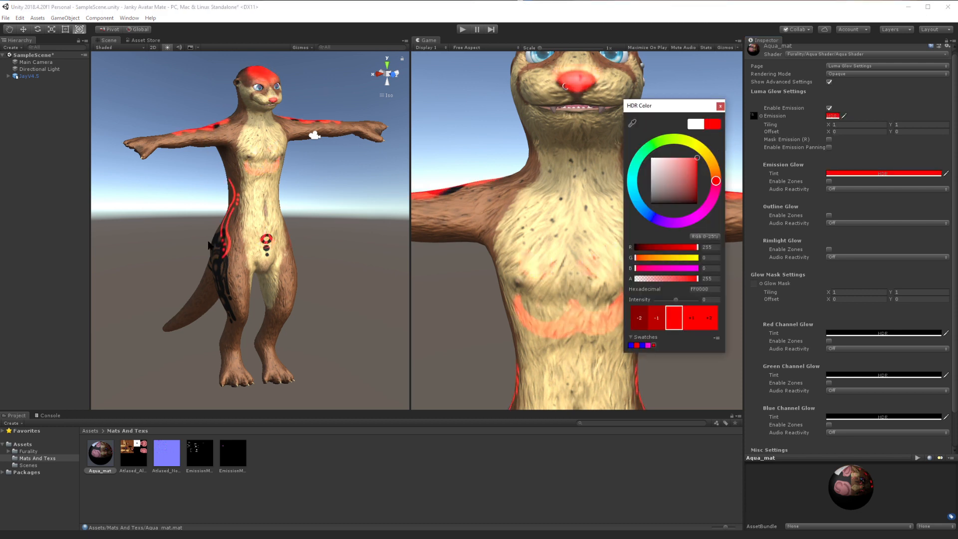
click(666, 167)
drag(665, 169, 641, 154)
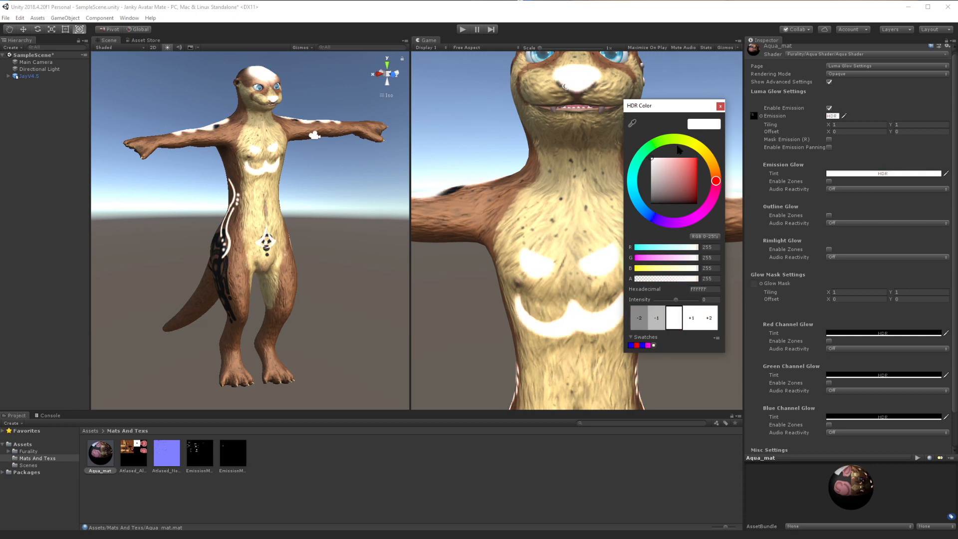
click(719, 107)
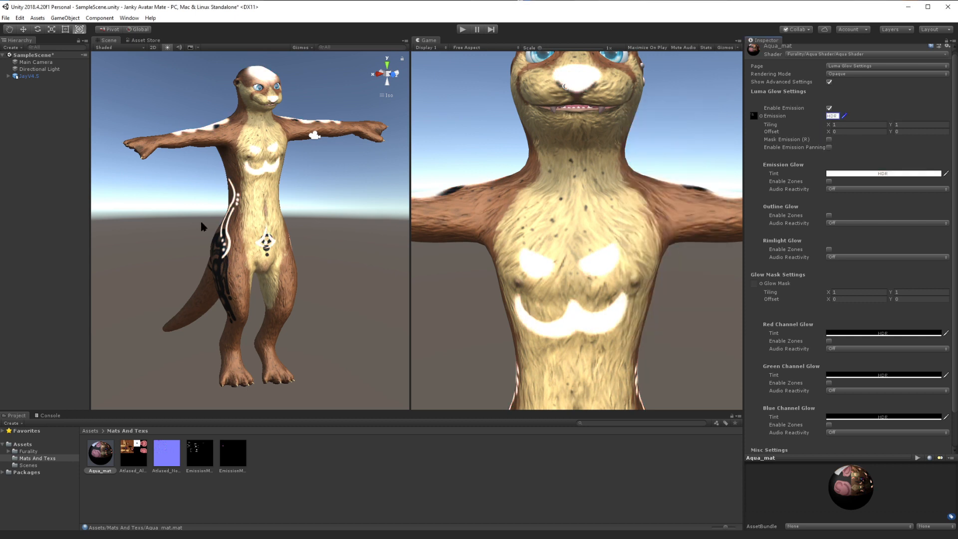
Step: Try an Emission color intensity of 23 and inspect the glowing pattern on the avatar's back
alt+drag(202, 225, 515, 242)
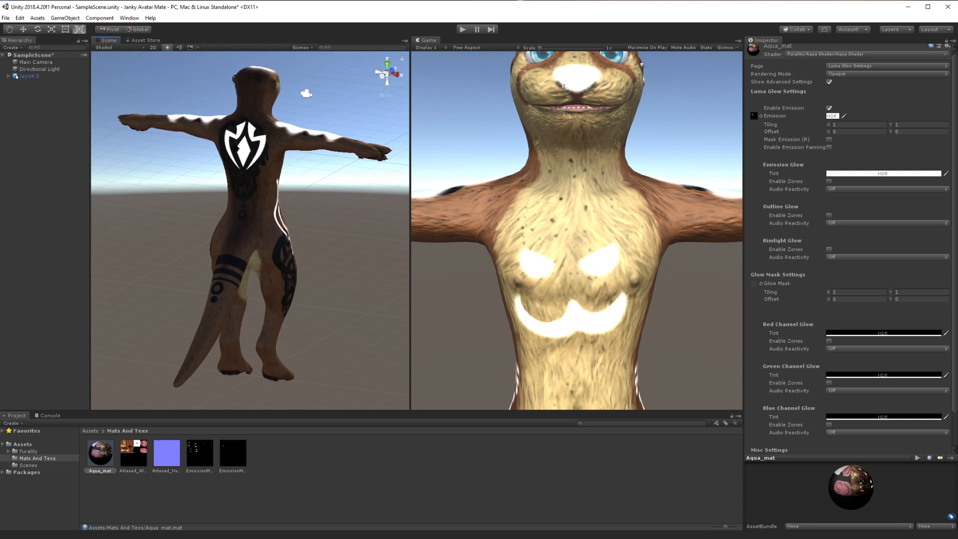
scroll(264, 142, up, 12)
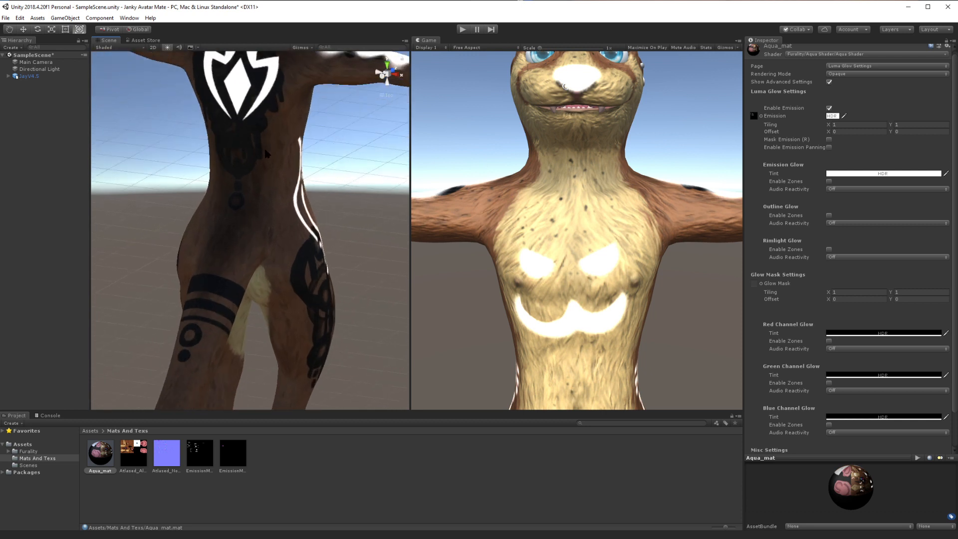
middle_drag(271, 143, 272, 278)
scroll(252, 177, up, 8)
alt+drag(253, 180, 223, 214)
scroll(222, 214, down, 12)
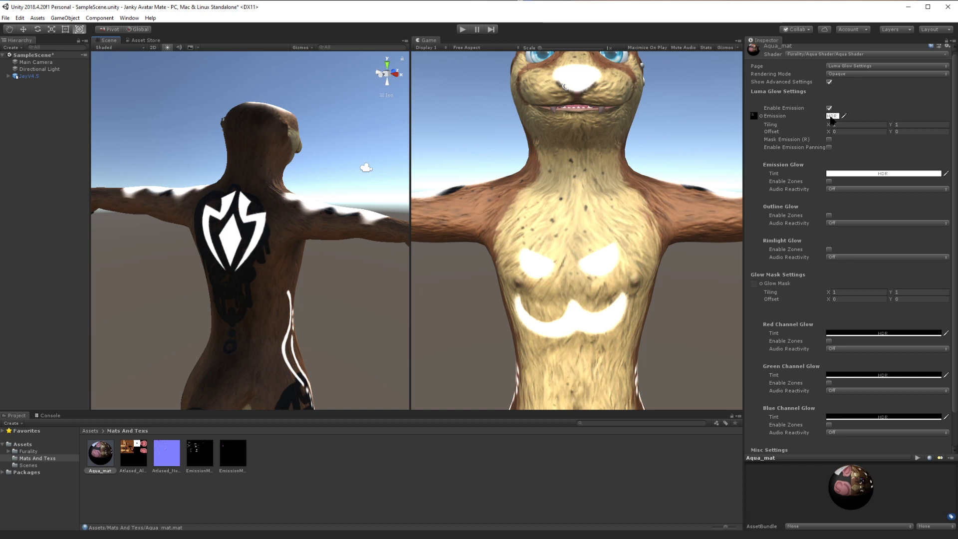
click(832, 116)
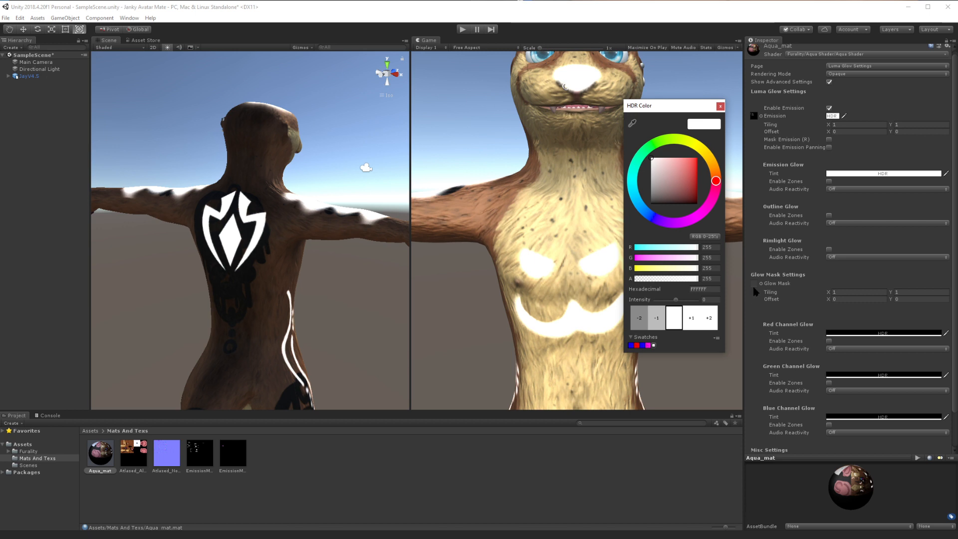
click(710, 300)
text(23)
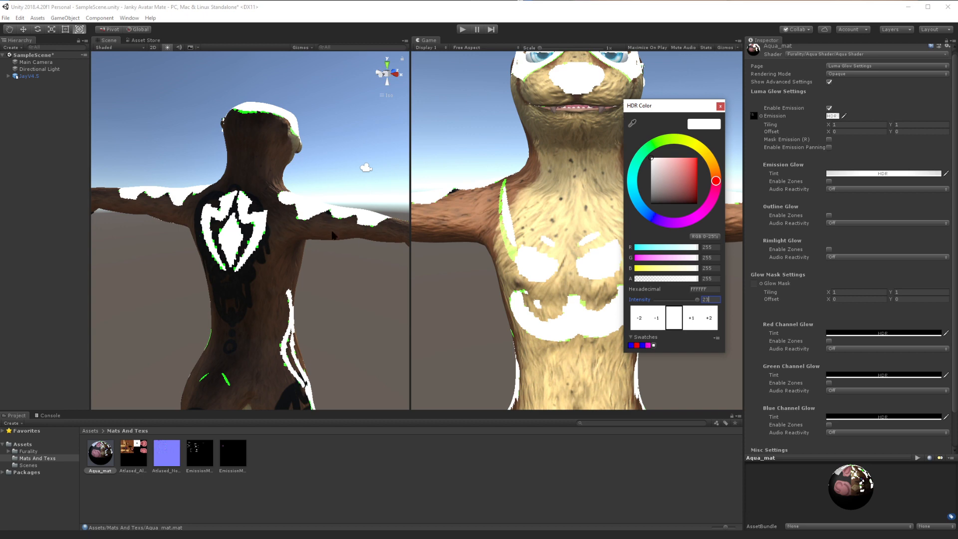
scroll(292, 301, up, 5)
click(275, 241)
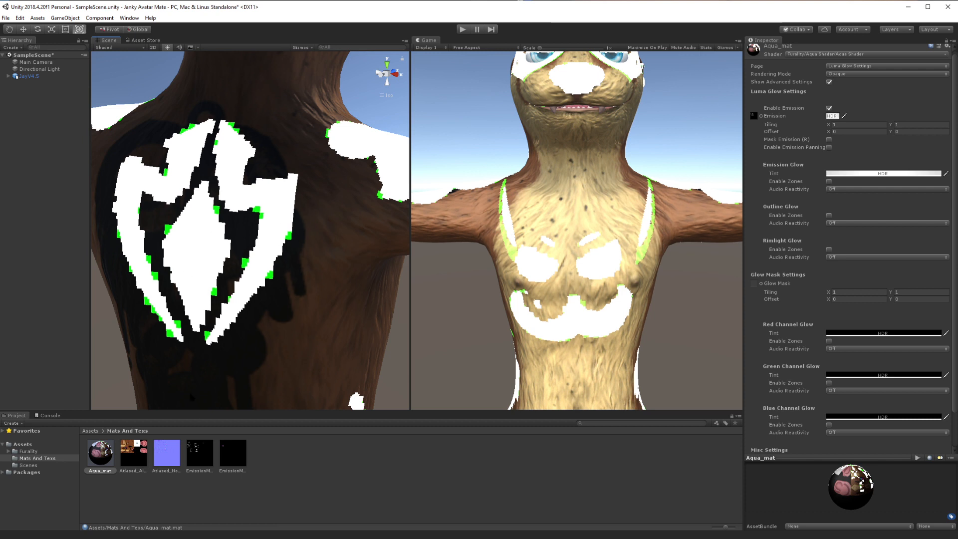
scroll(291, 208, down, 4)
middle_drag(272, 197, 297, 190)
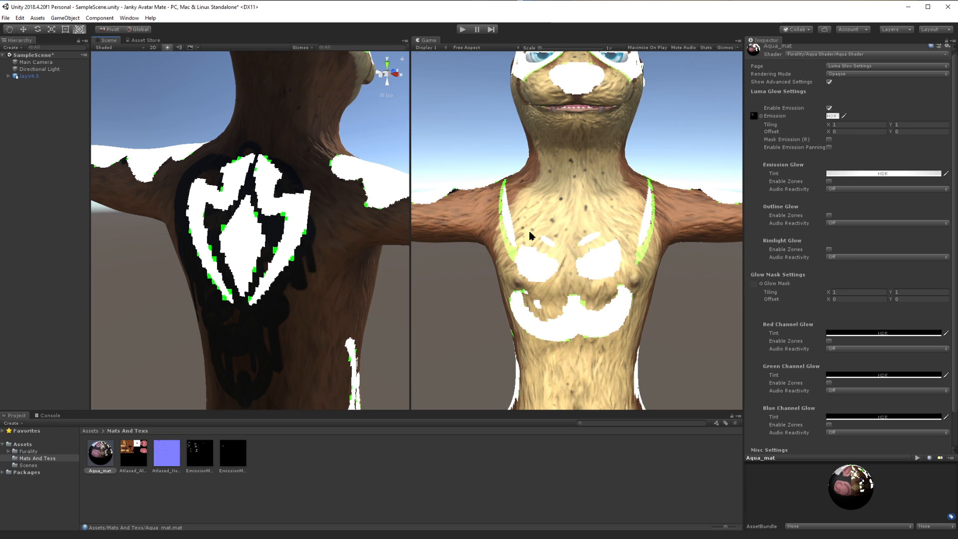
Step: Try an Emission color intensity of 3 and inspect the edges of the back pattern up close
click(837, 118)
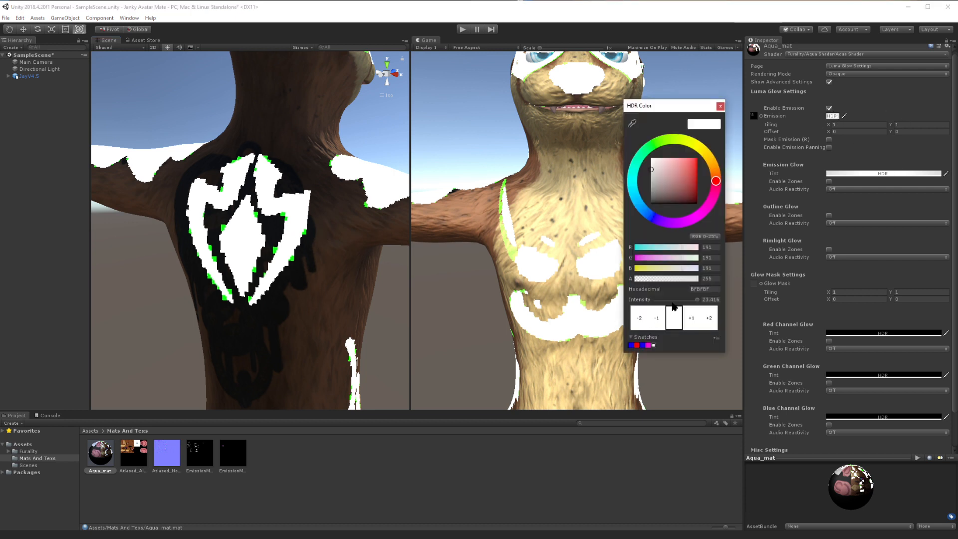
click(710, 299)
text(23.3)
key(BackSpace)
key(BackSpace)
key(BackSpace)
key(BackSpace)
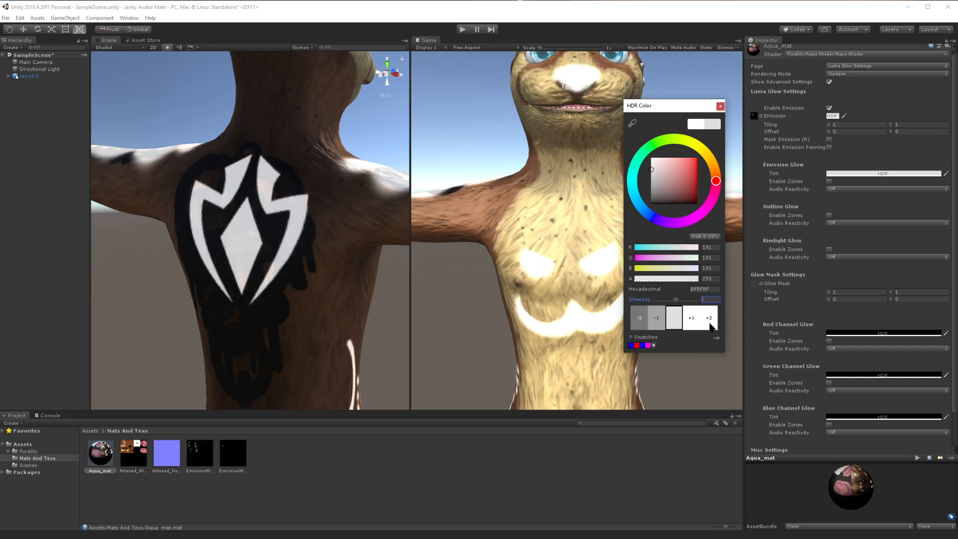
text(3)
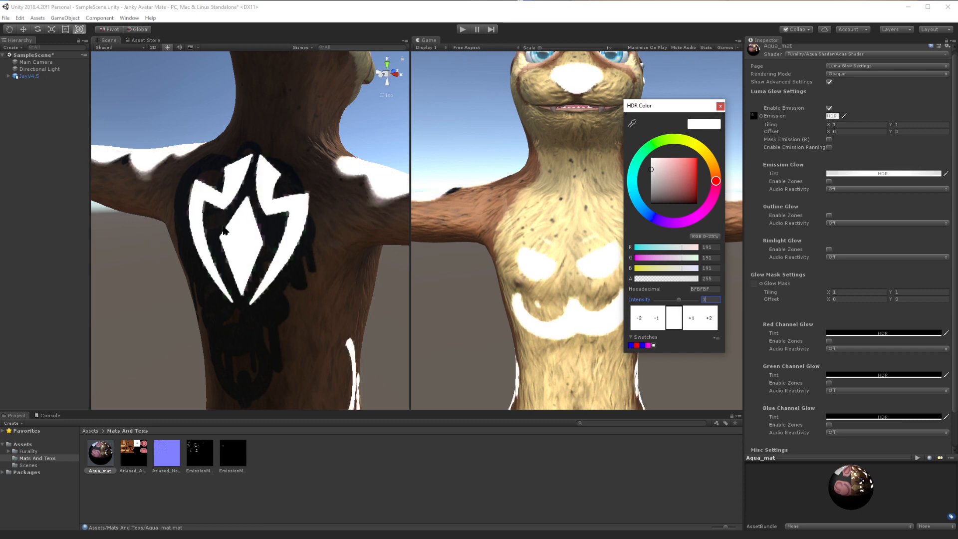
scroll(286, 258, up, 5)
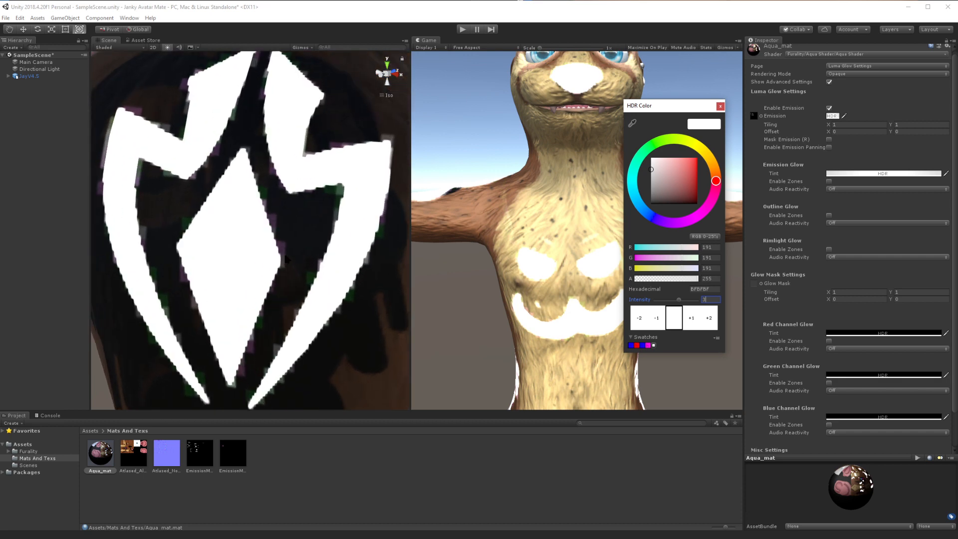
scroll(285, 257, down, 6)
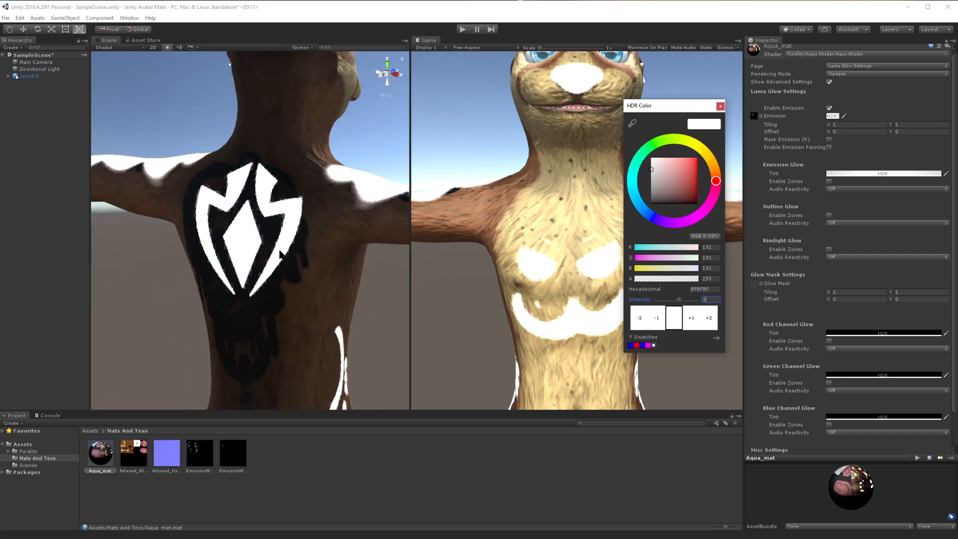
scroll(282, 255, down, 3)
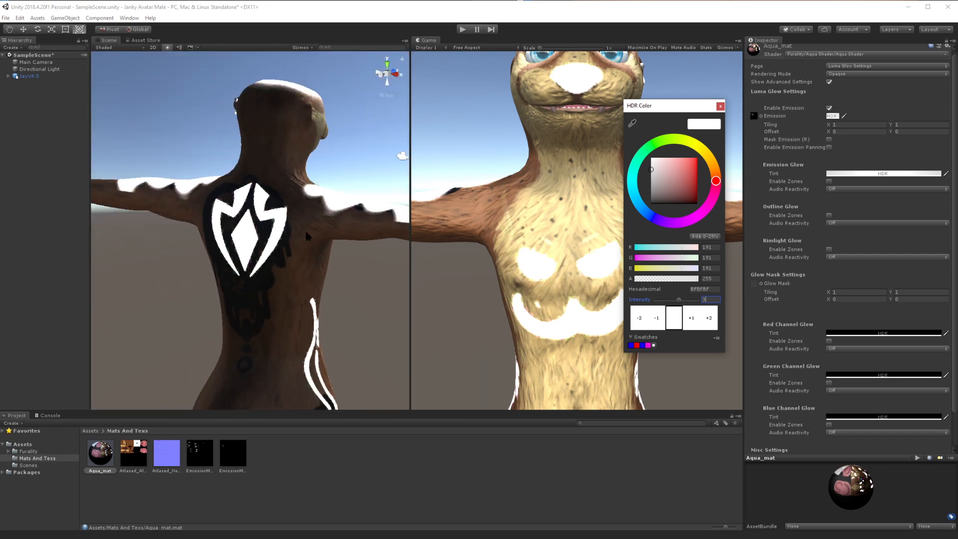
Step: Set the Emission color's intensity to 2 and close the color picker
drag(712, 295, 692, 298)
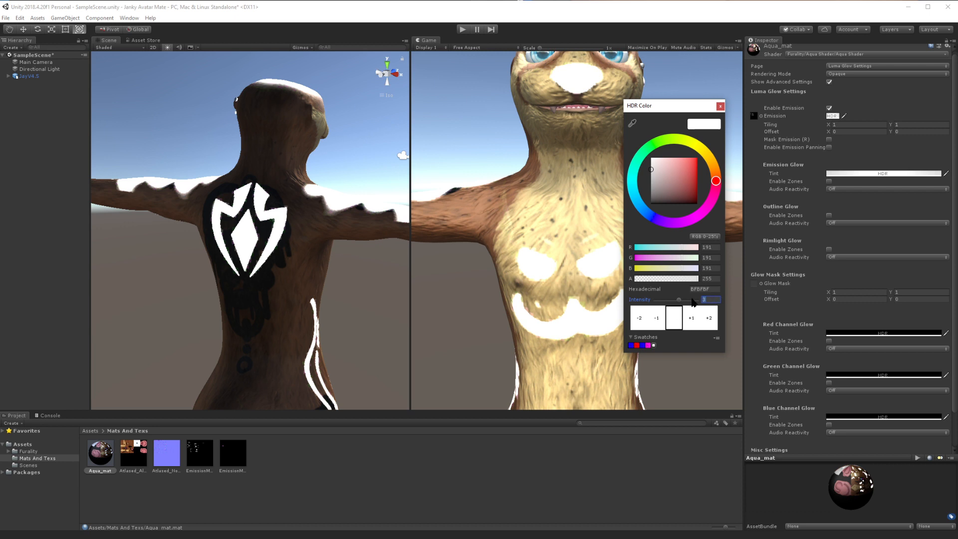
text(2)
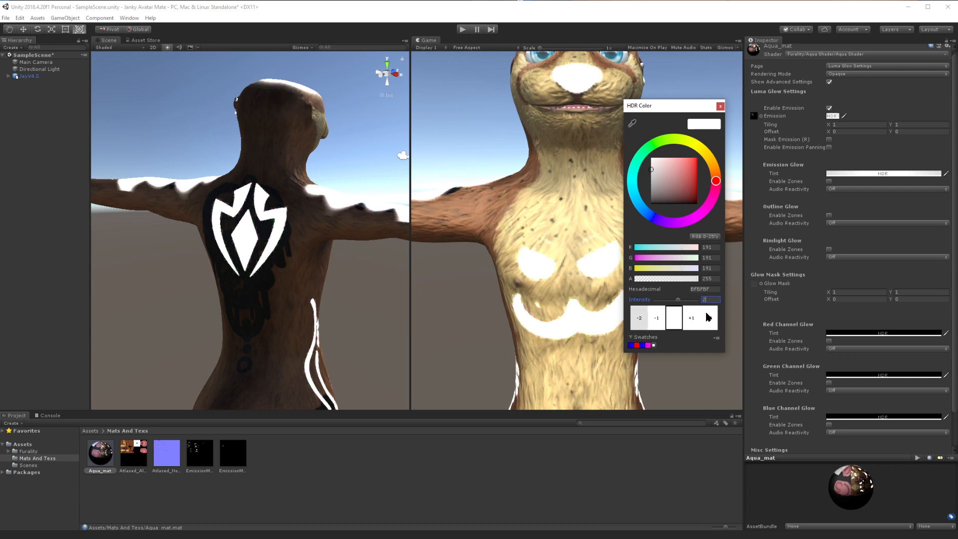
click(719, 106)
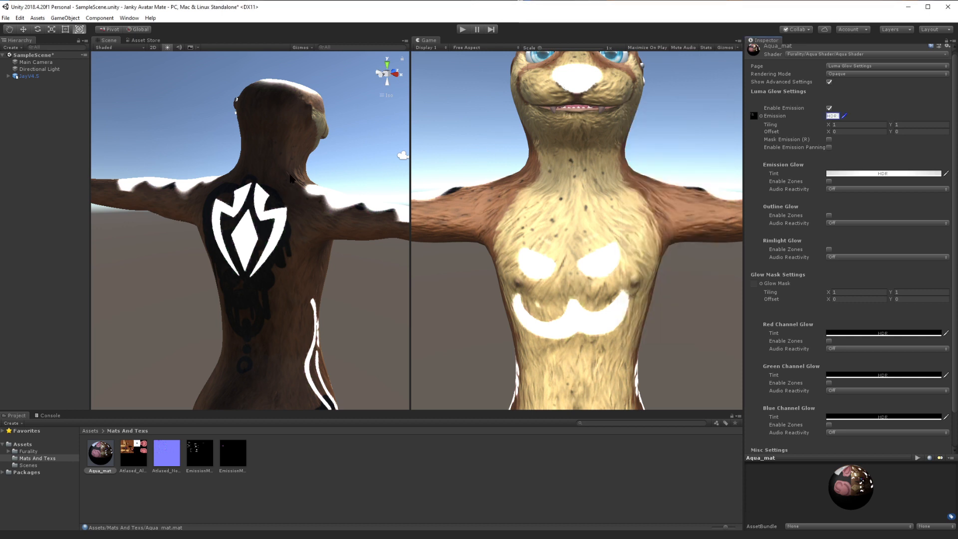
Step: Turn the avatar to face front and remove the texture from the material's Emission slot
alt+drag(349, 202, 191, 183)
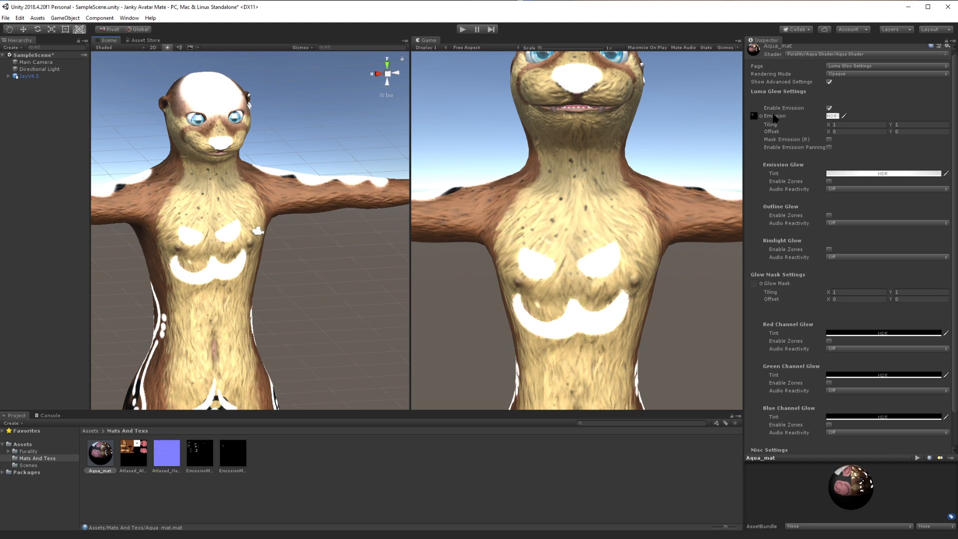
key(Delete)
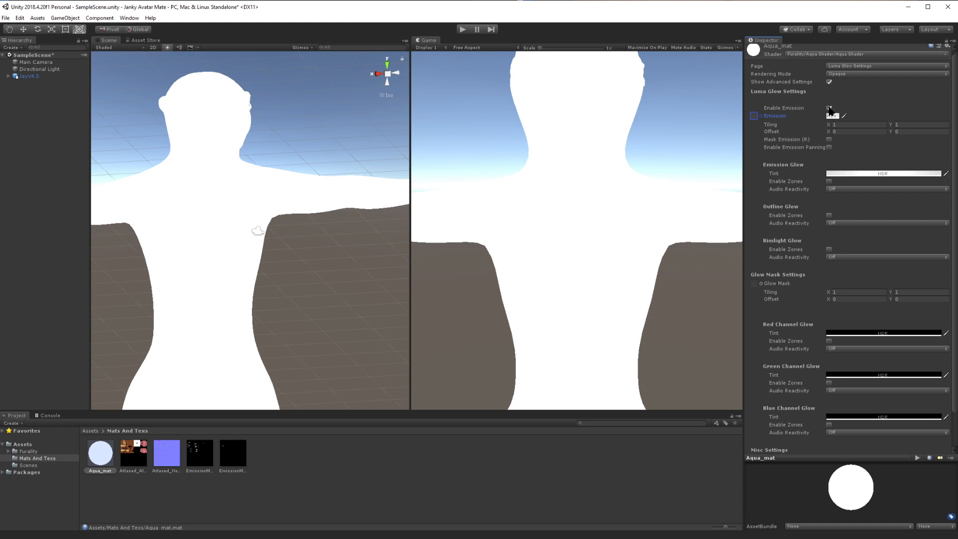
Step: Disable emission on the material and assign the EmissionMask texture as the Glow Mask
click(829, 107)
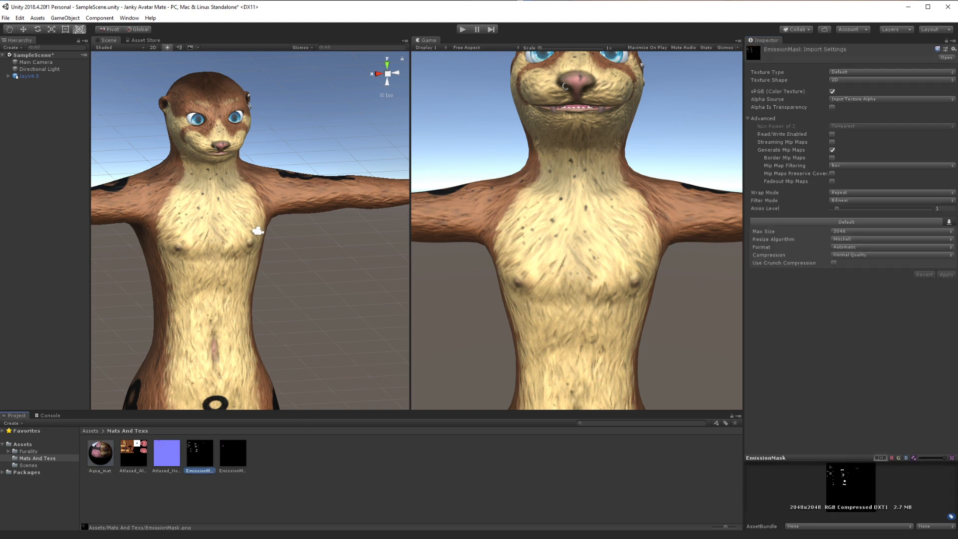
drag(203, 455, 755, 248)
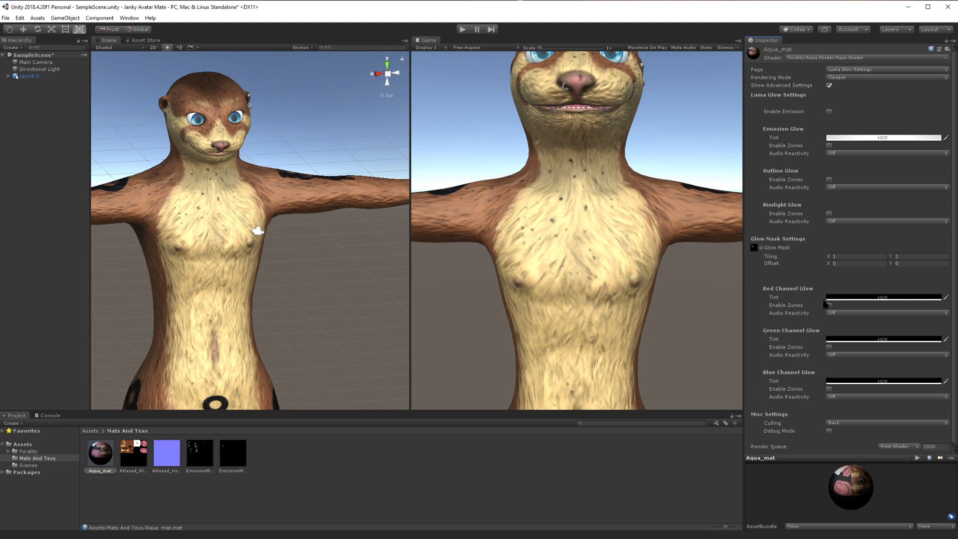
Step: Set the Red Channel Glow tint to white (FFFFFF) and close the color picker
click(887, 298)
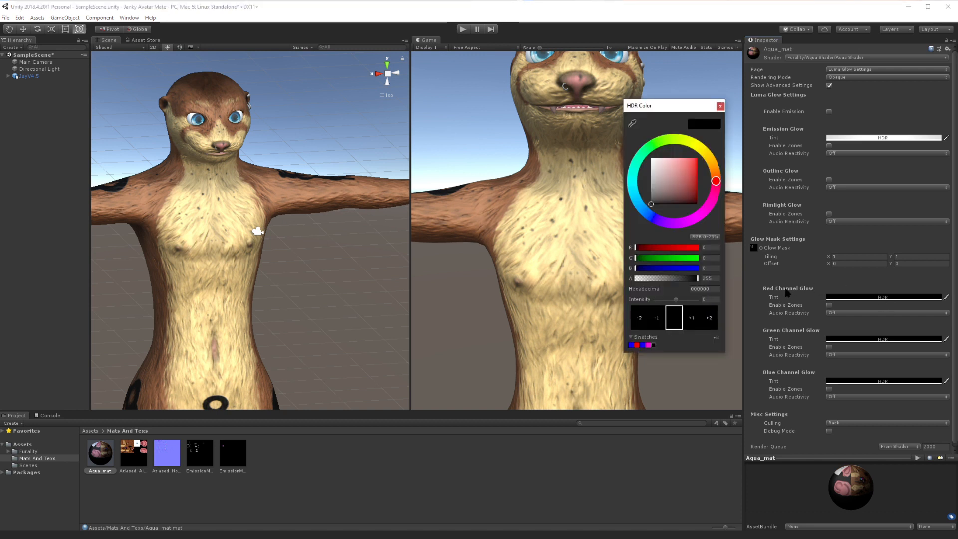
drag(670, 185, 645, 147)
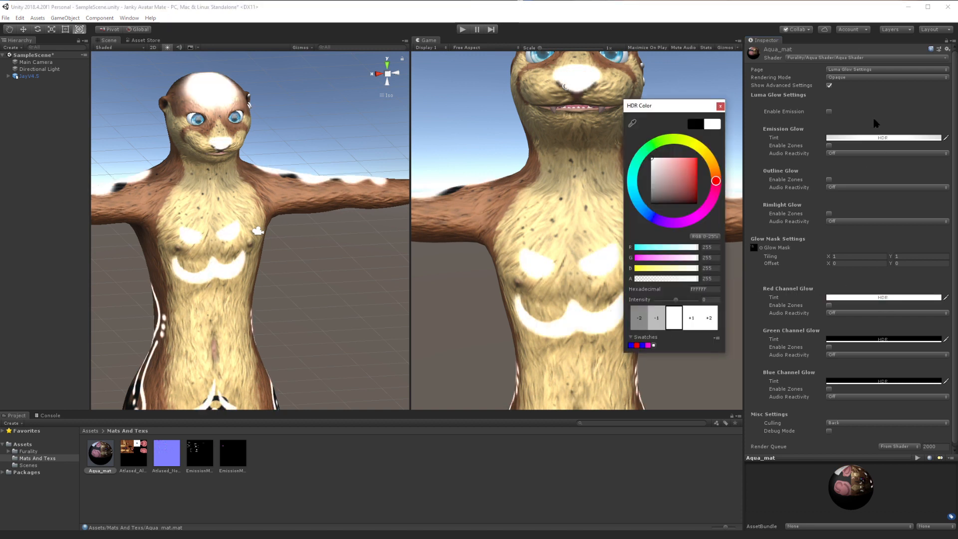
click(720, 106)
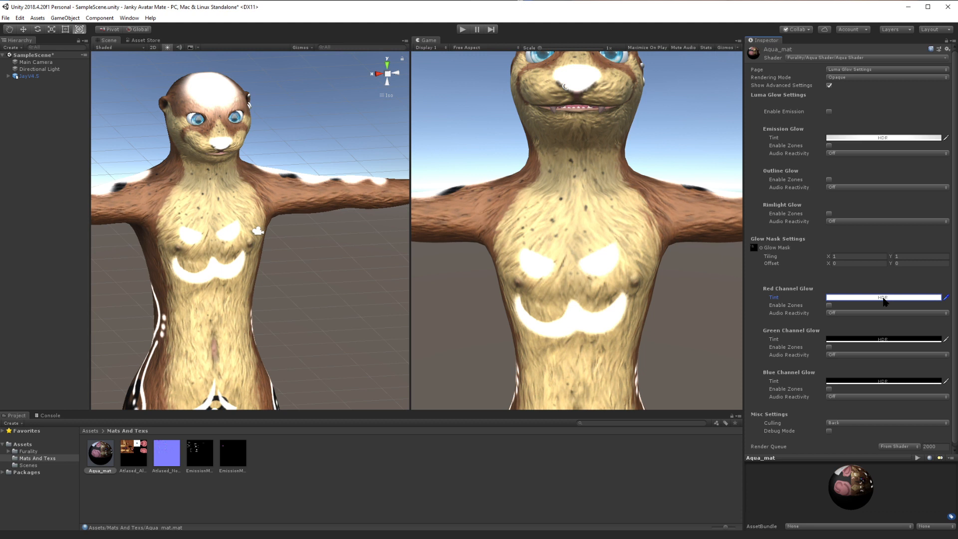
Step: Enable zones for the Red Channel Glow with zone Gradient 1 and set its audio reactivity to Lows Pulse
click(829, 305)
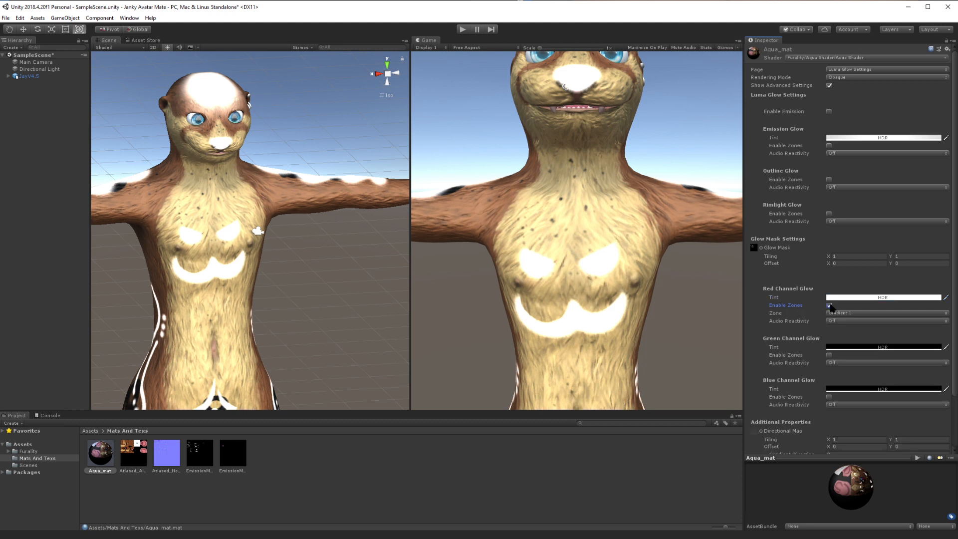
click(878, 312)
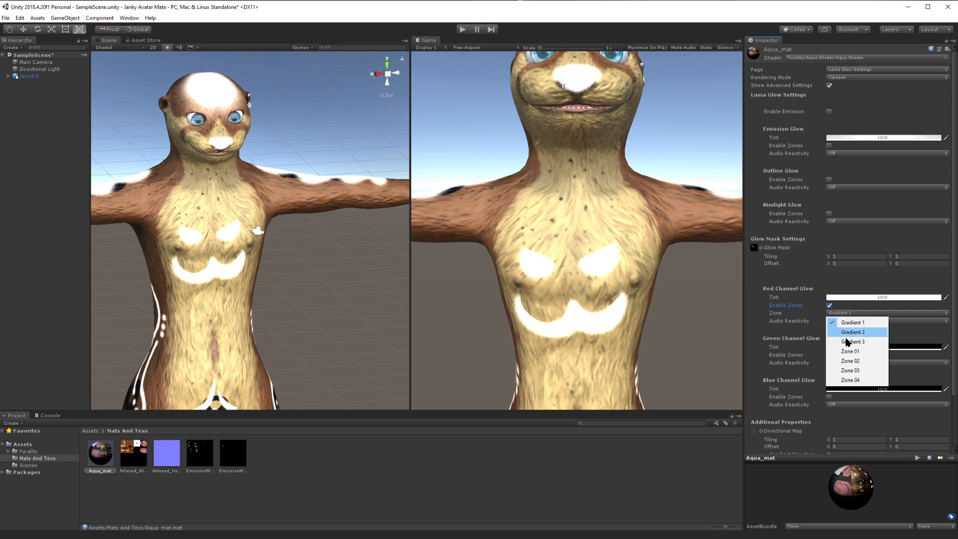
click(858, 323)
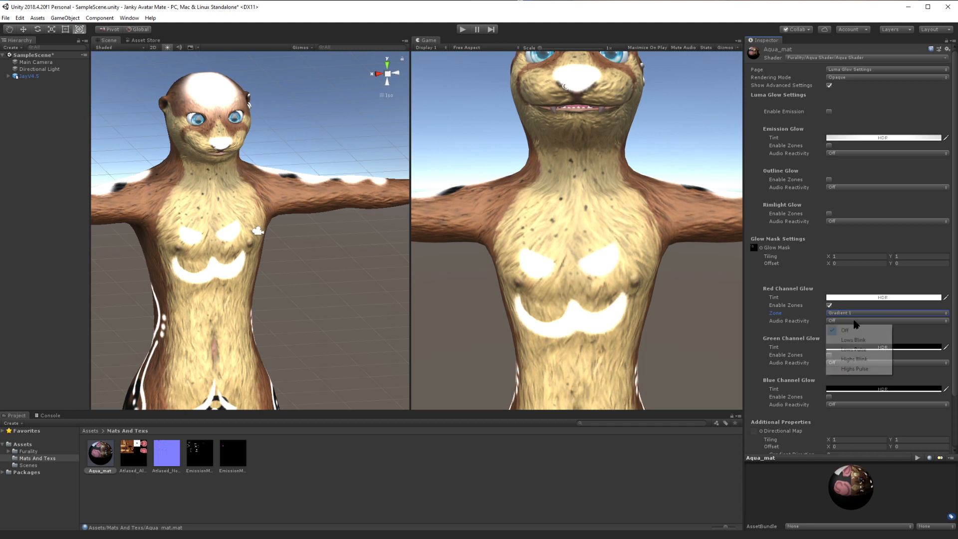
click(853, 321)
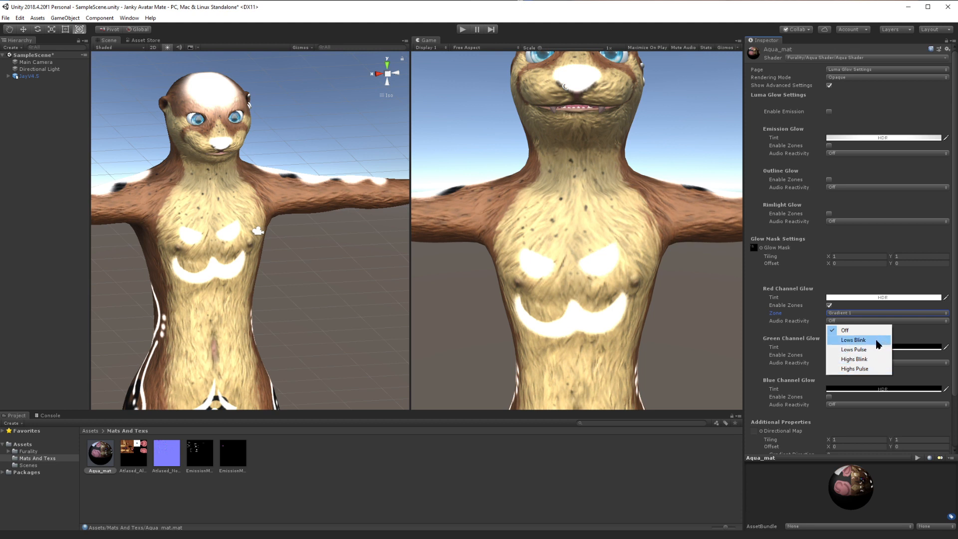
click(872, 354)
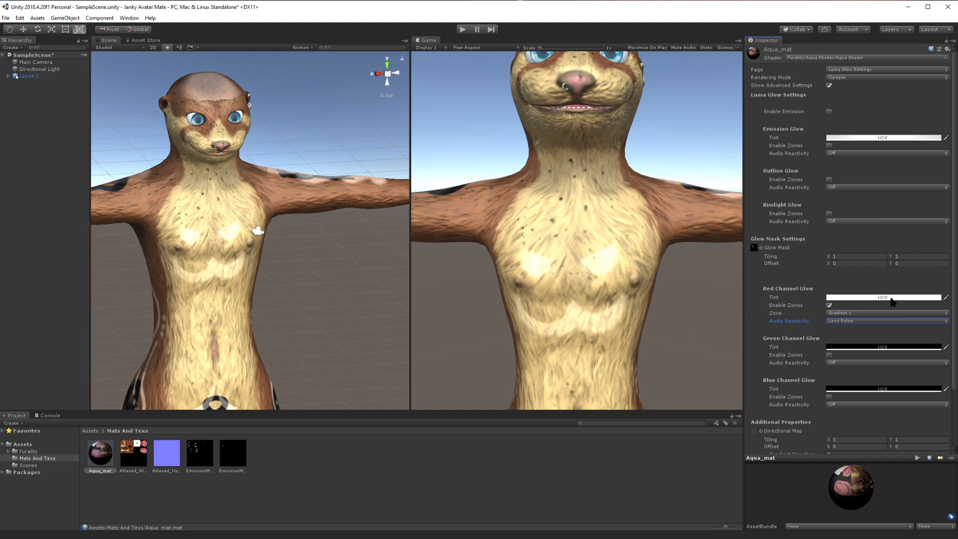
scroll(873, 314, down, 3)
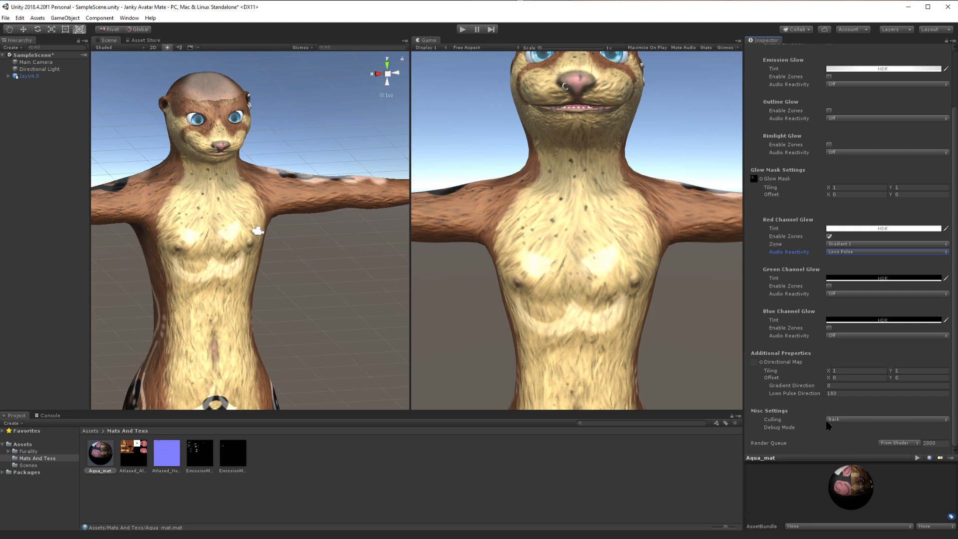
Step: Run the scene in play mode, turn on the material's Debug Mode and view the avatar's back
click(461, 29)
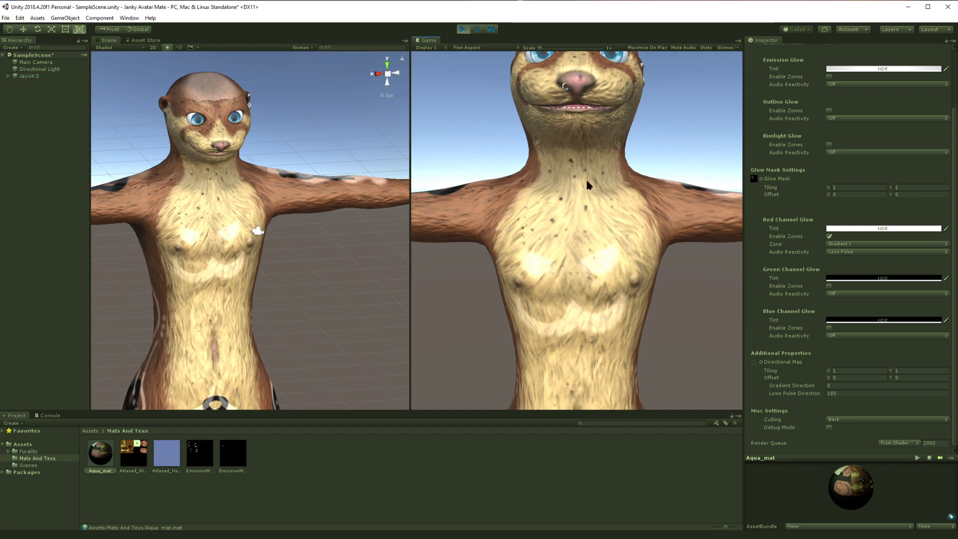
click(828, 428)
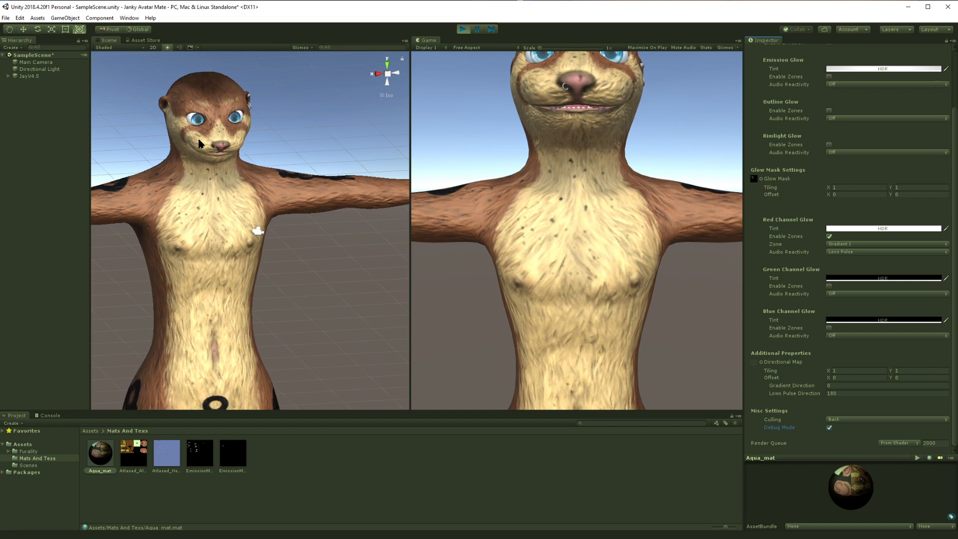
alt+drag(196, 193, 506, 204)
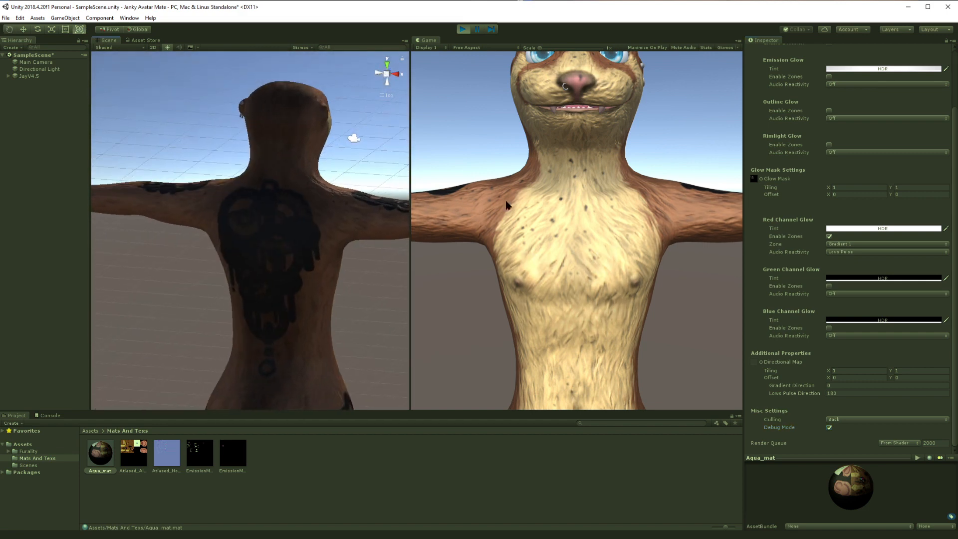
middle_drag(314, 200, 279, 174)
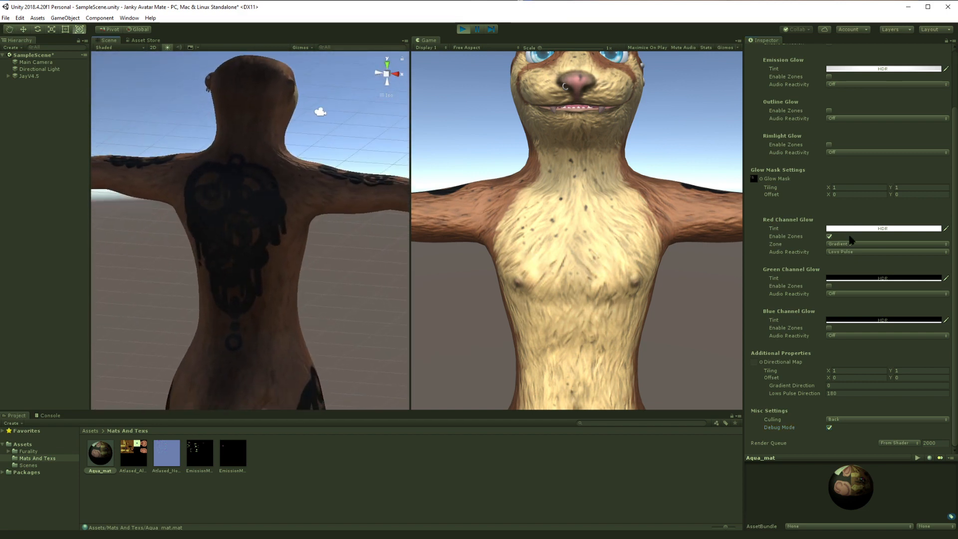
Step: Set the Red Channel Glow's audio reactivity to Lows Blink, turn the avatar to the front and exit play mode
click(865, 252)
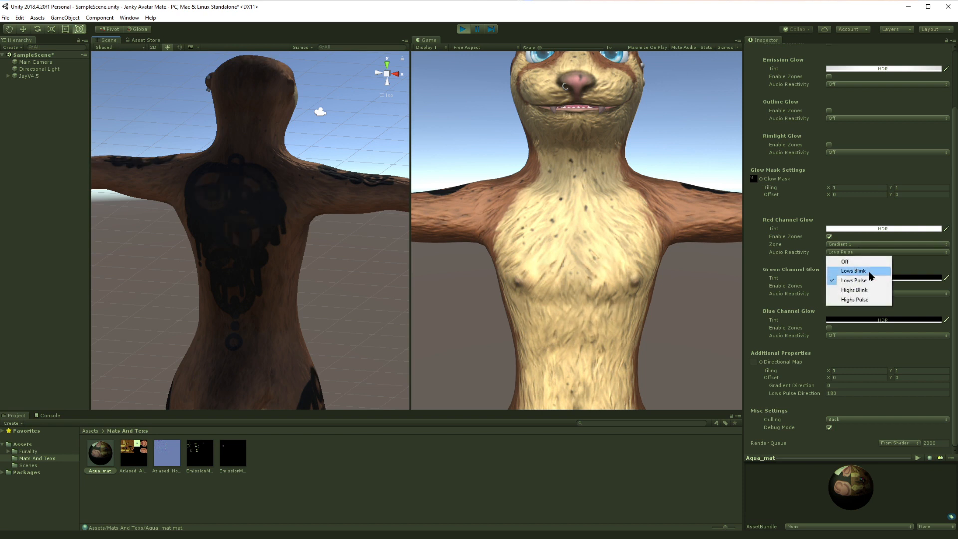
click(869, 273)
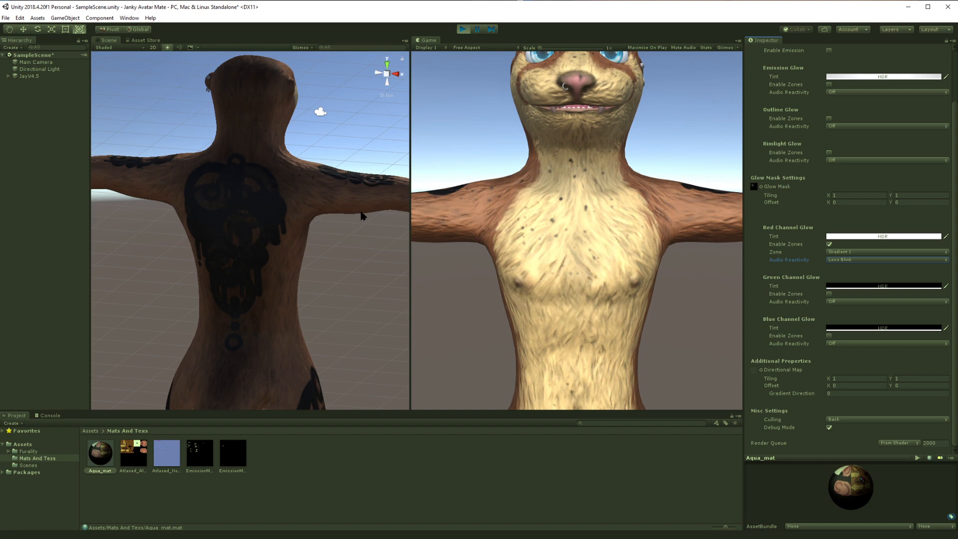
alt+drag(356, 215, 58, 207)
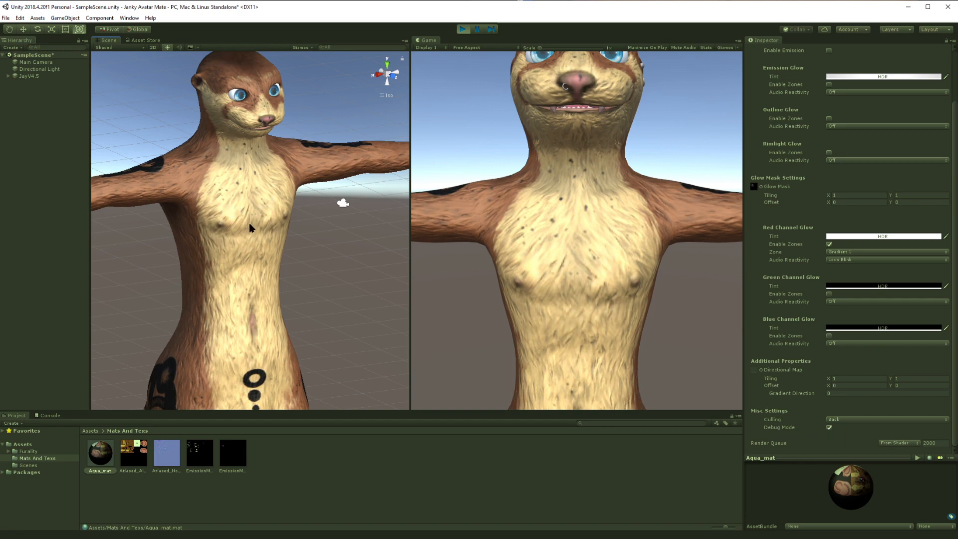
click(463, 30)
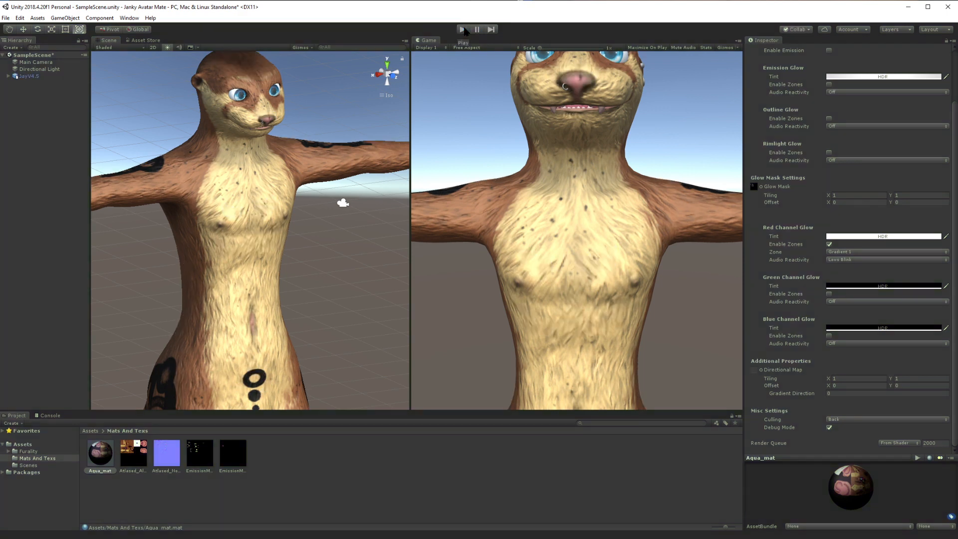
Step: Turn off the material's Debug Mode and review its glow settings
click(828, 427)
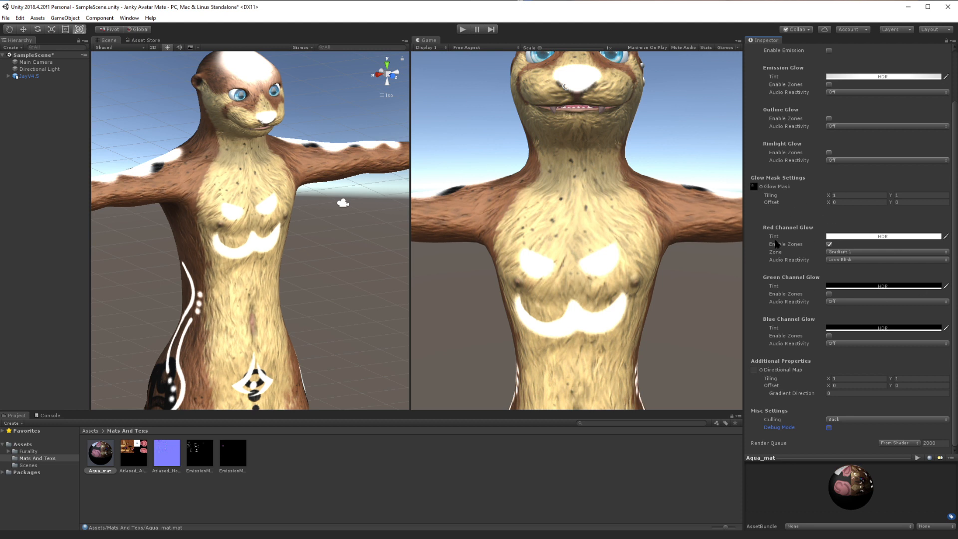
scroll(819, 232, up, 3)
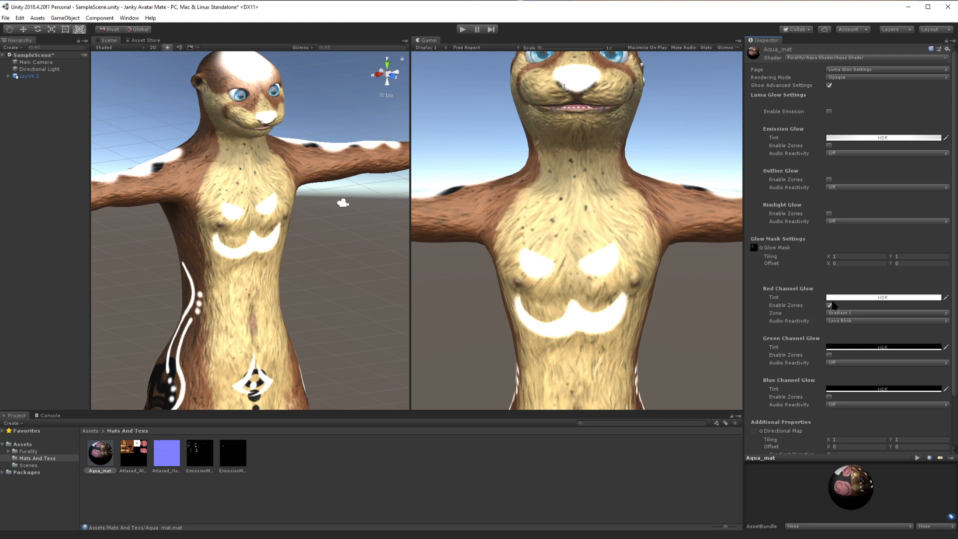
scroll(839, 317, down, 3)
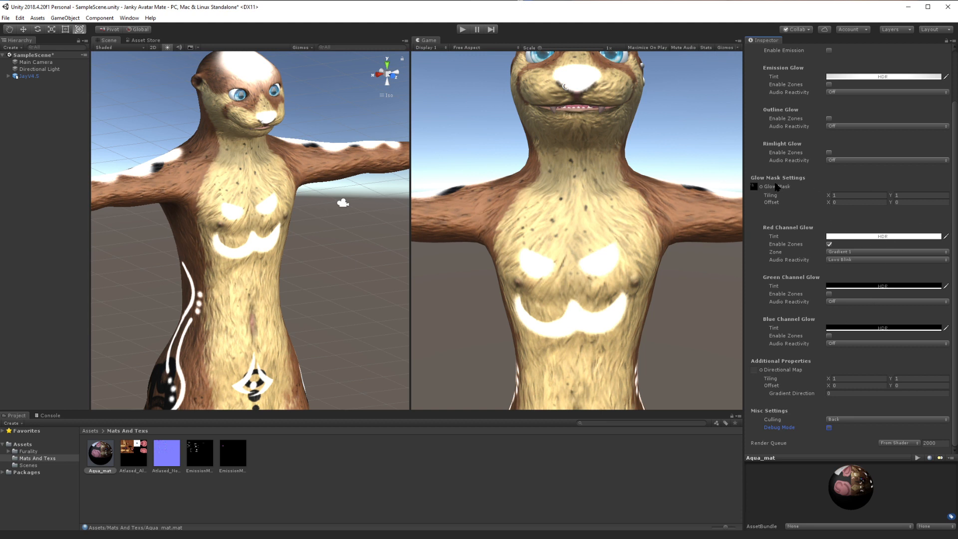
Step: Replace the Glow Mask with the colored-lettering mask texture and inspect the glowing text on the avatar's chest
mouse_move(774, 189)
drag(234, 472, 753, 188)
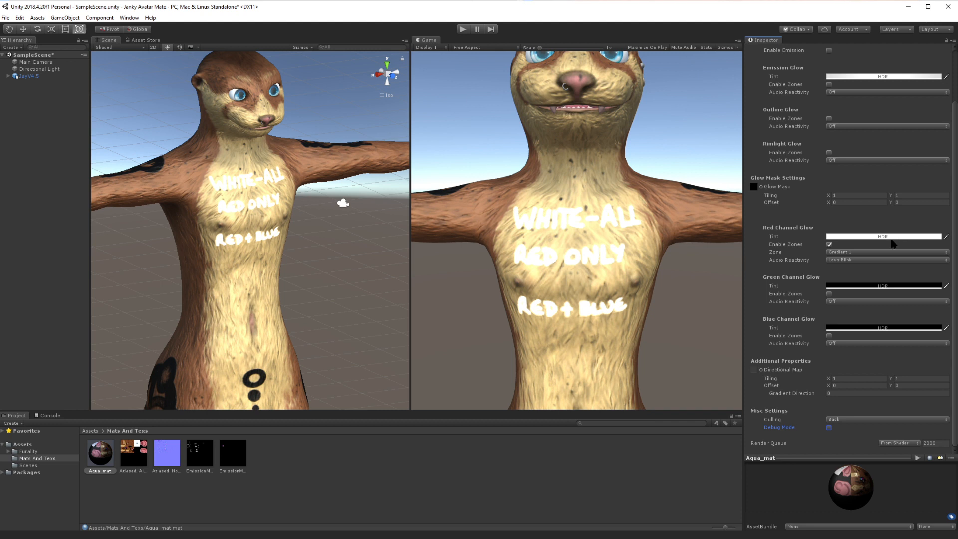
scroll(306, 233, up, 2)
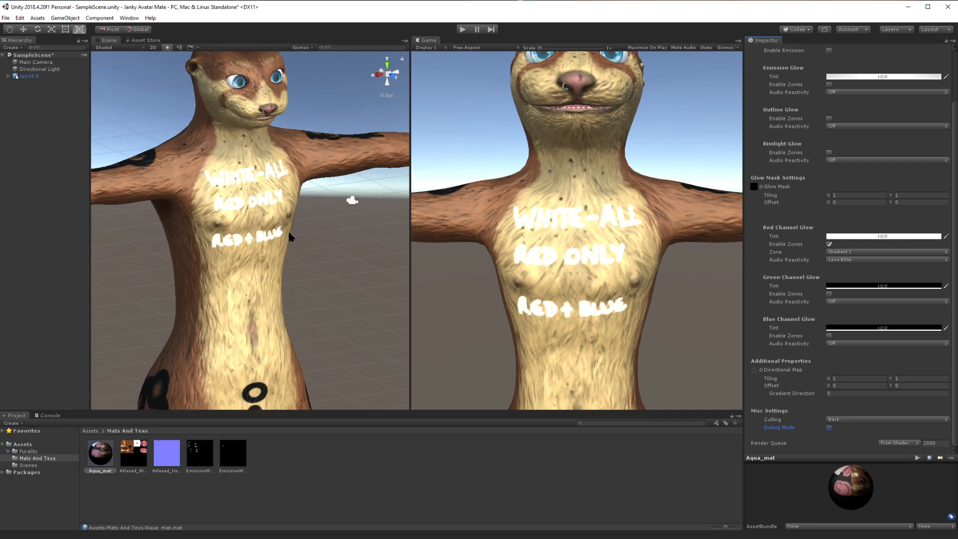
scroll(559, 215, up, 5)
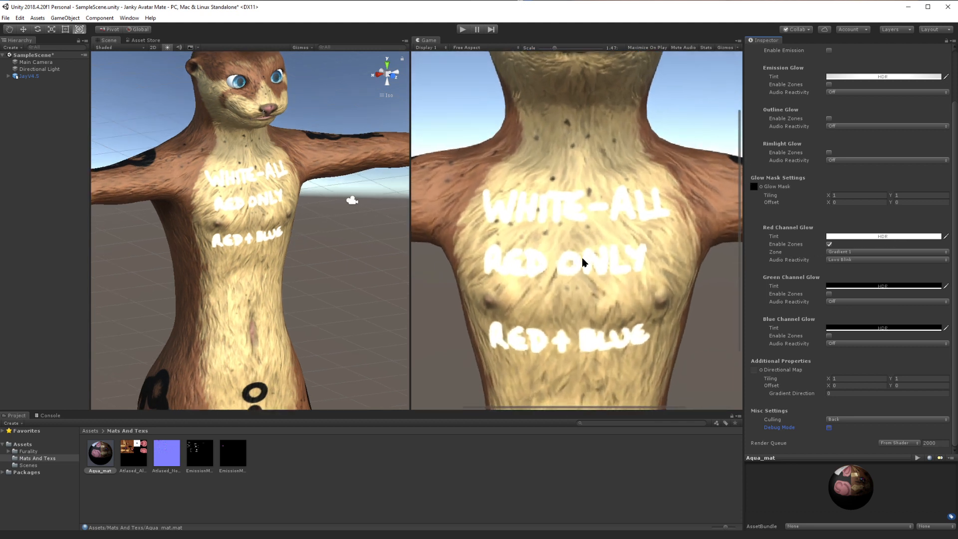
scroll(581, 244, up, 2)
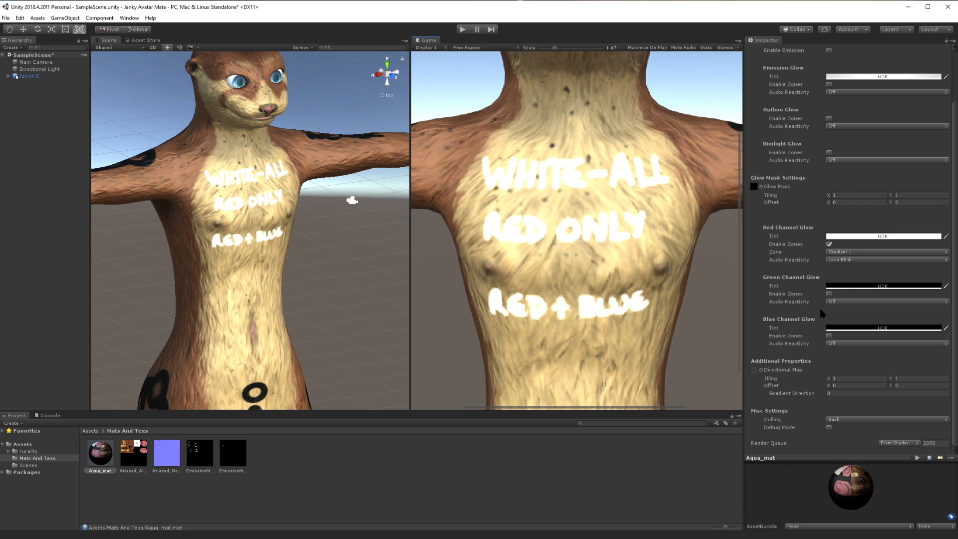
scroll(798, 71, up, 3)
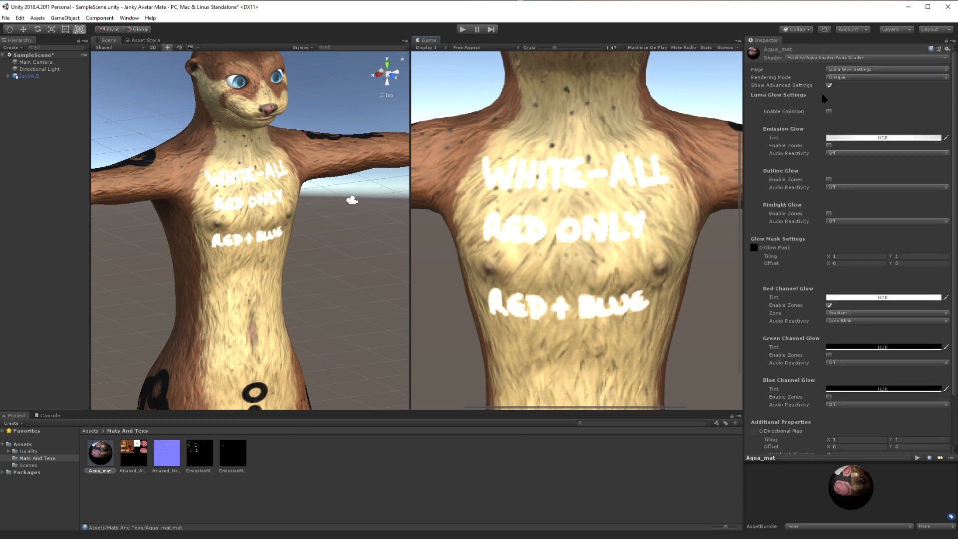
Step: Remove the Glow Mask texture and set the Red Channel Glow tint to black
click(853, 69)
click(762, 248)
click(770, 249)
key(Delete)
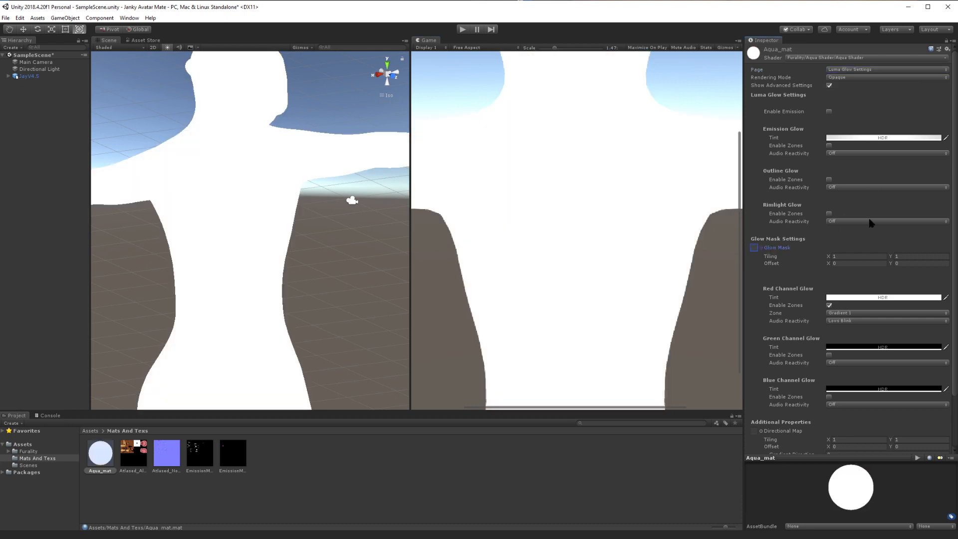
click(864, 297)
click(675, 201)
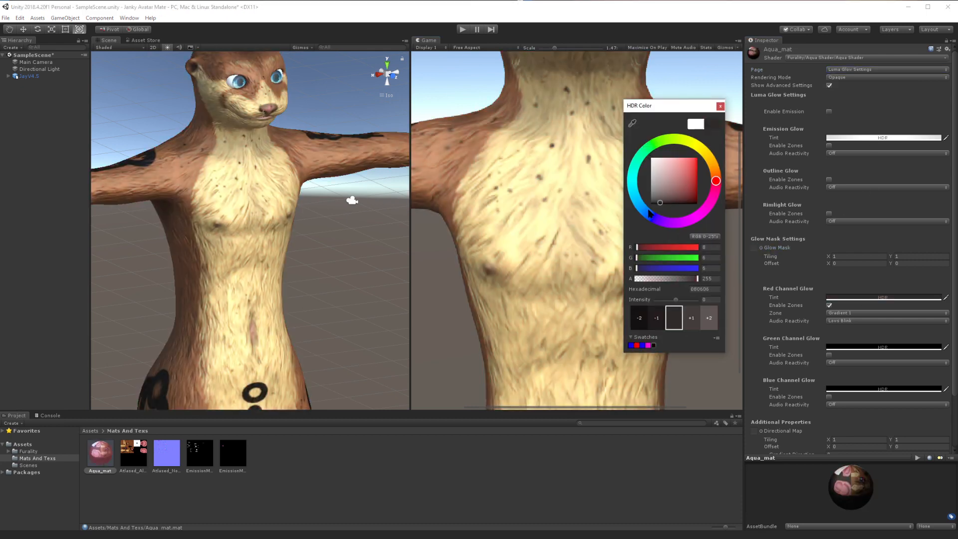
click(719, 105)
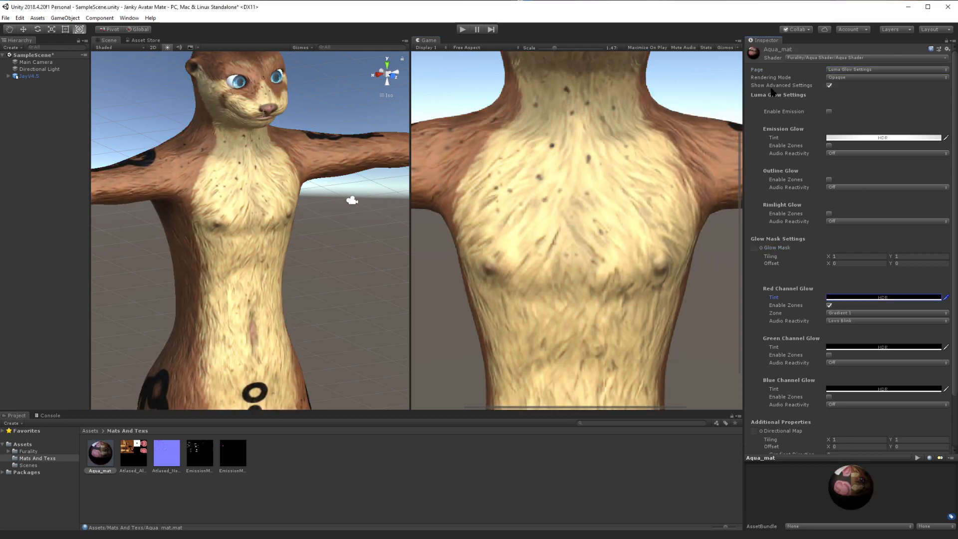
Step: Open the material's Main Settings page and assign the colored-lettering mask texture to MainTex to preview its channel colors
click(851, 74)
click(856, 93)
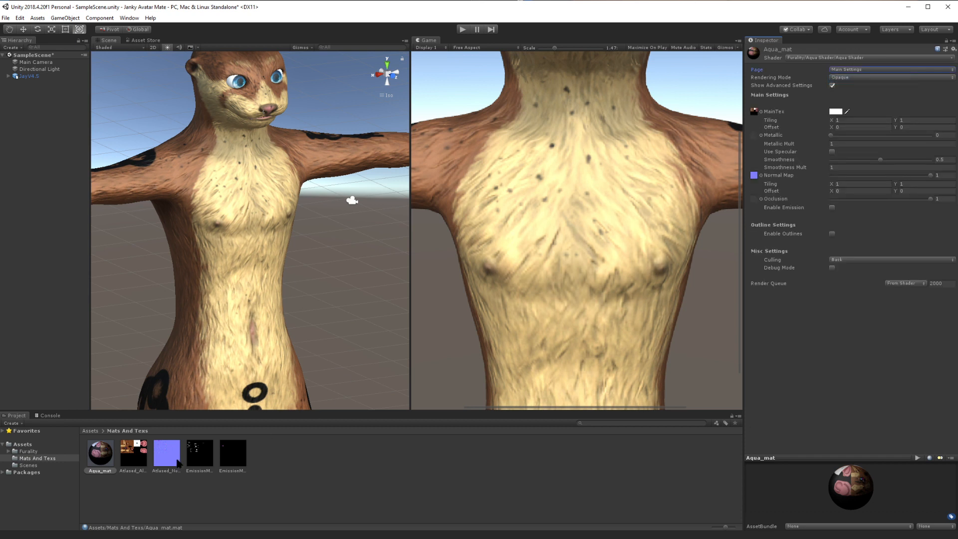
mouse_move(221, 463)
mouse_down()
mouse_move(549, 349)
mouse_move(754, 111)
mouse_up()
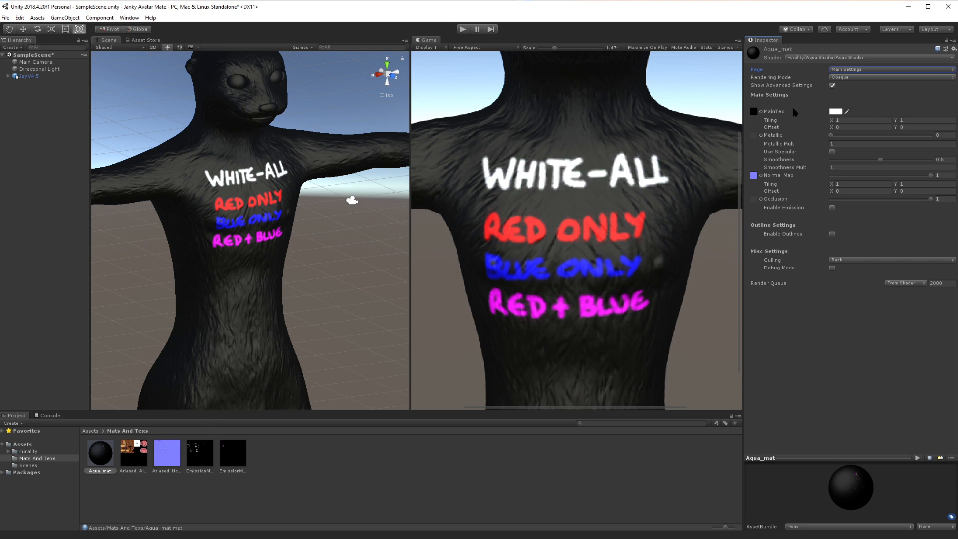
Step: Reassign the atlased albedo texture to MainTex and return to the Luma Glow Settings page
drag(124, 439, 754, 112)
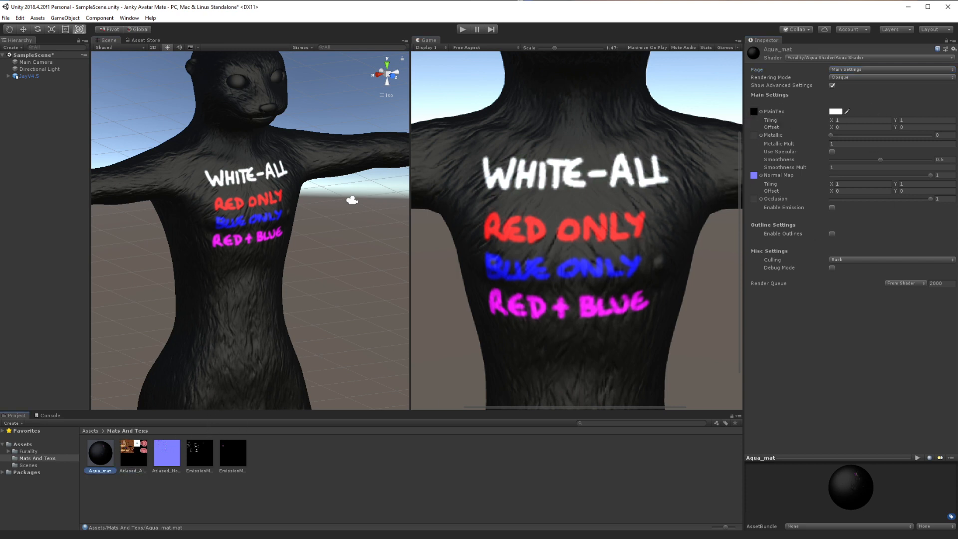
drag(133, 453, 755, 114)
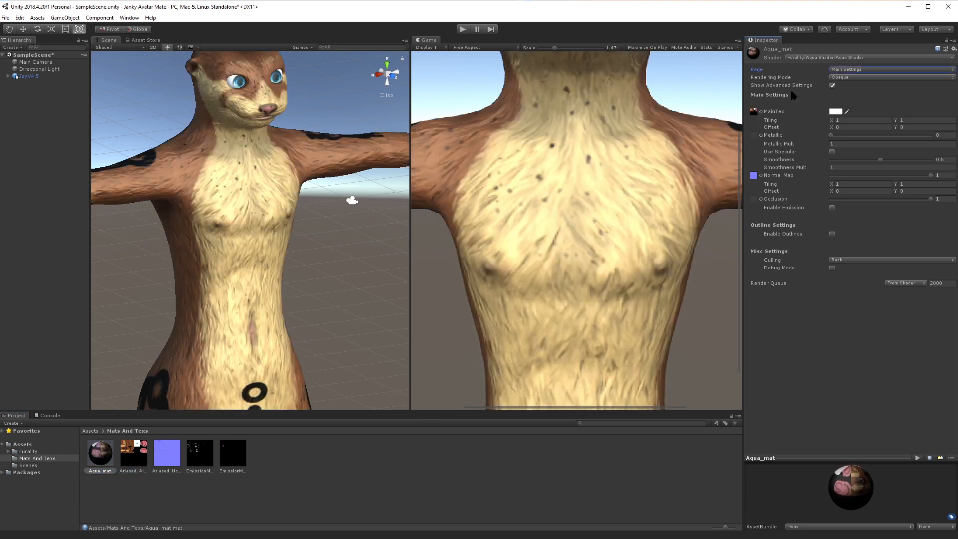
click(864, 71)
click(878, 99)
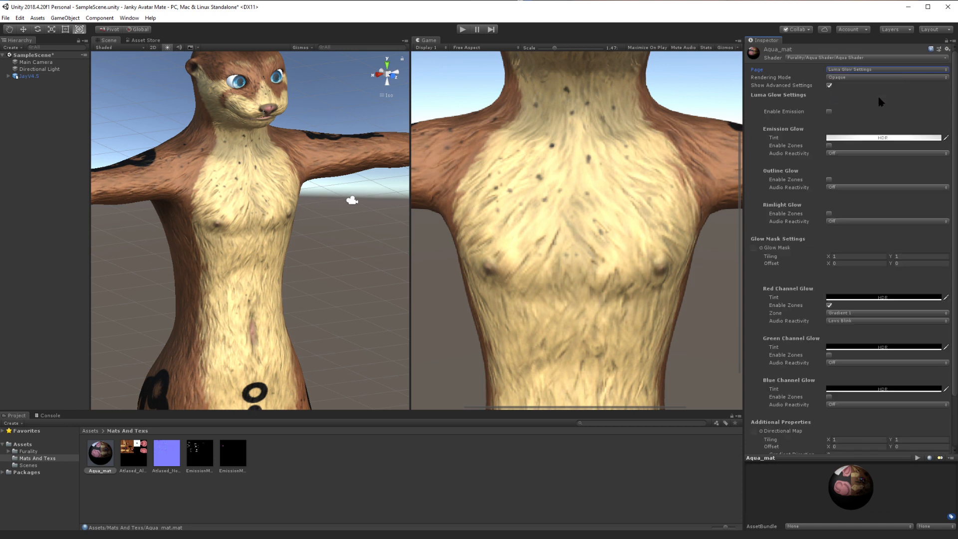
Step: Assign the EmissionMaskRGB texture to the Glow Mask and set the Red Channel Glow tint to red (FF0000)
scroll(857, 294, down, 5)
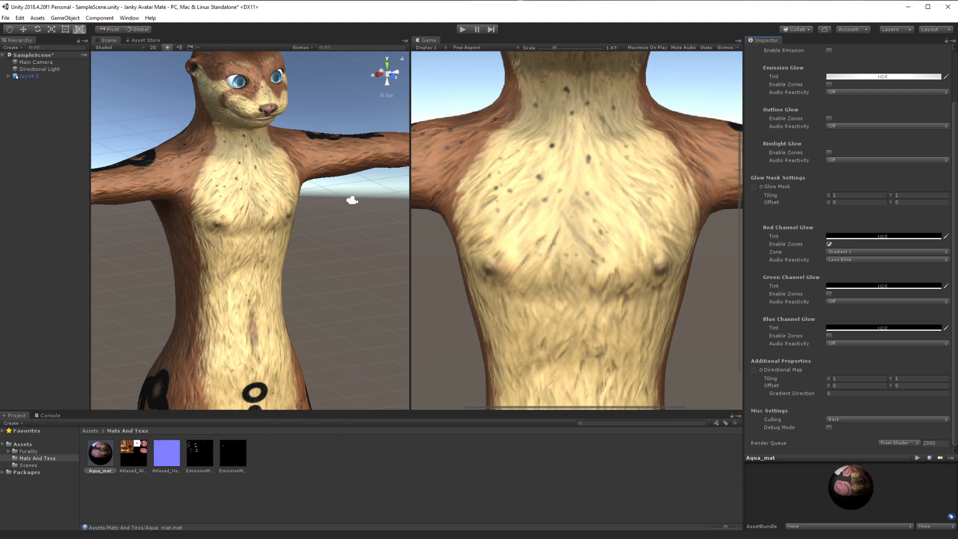
drag(236, 454, 753, 187)
click(853, 236)
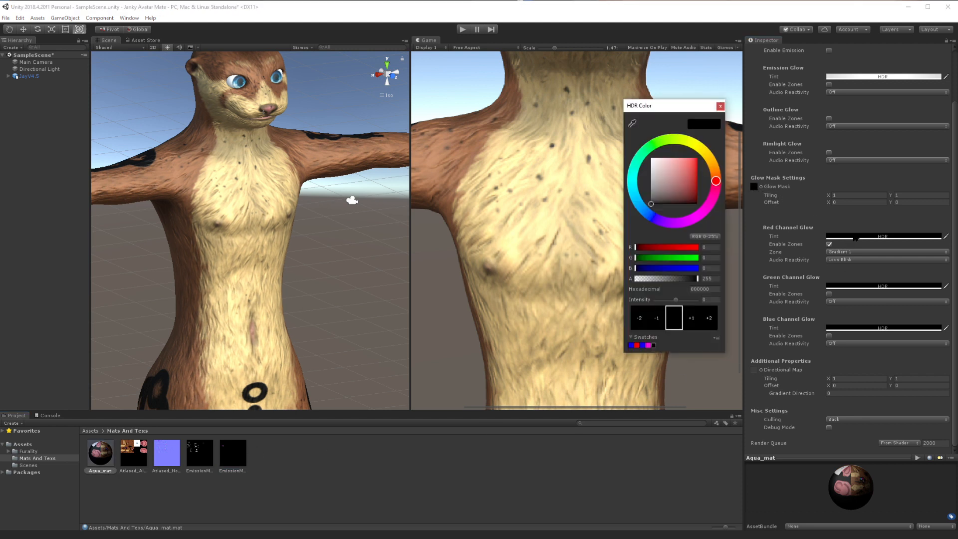
click(696, 157)
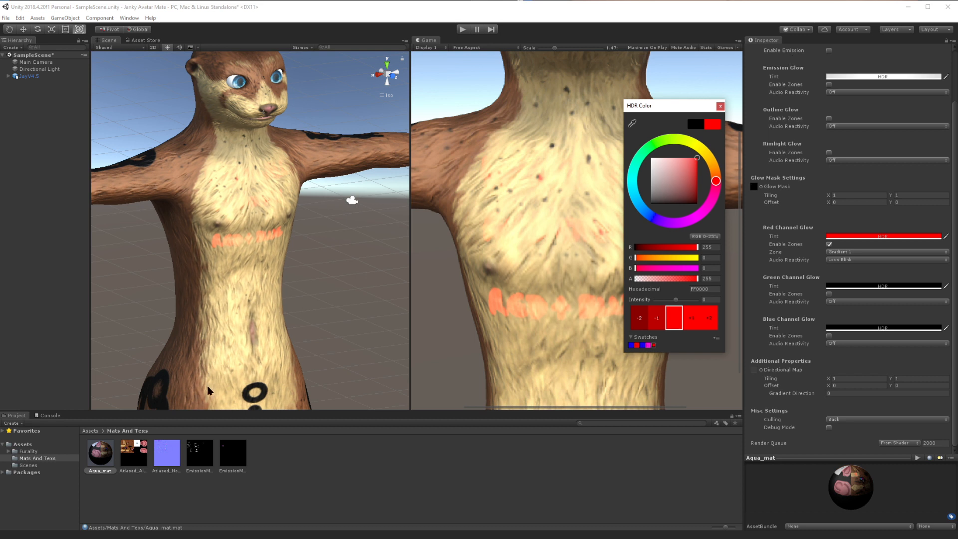
click(720, 106)
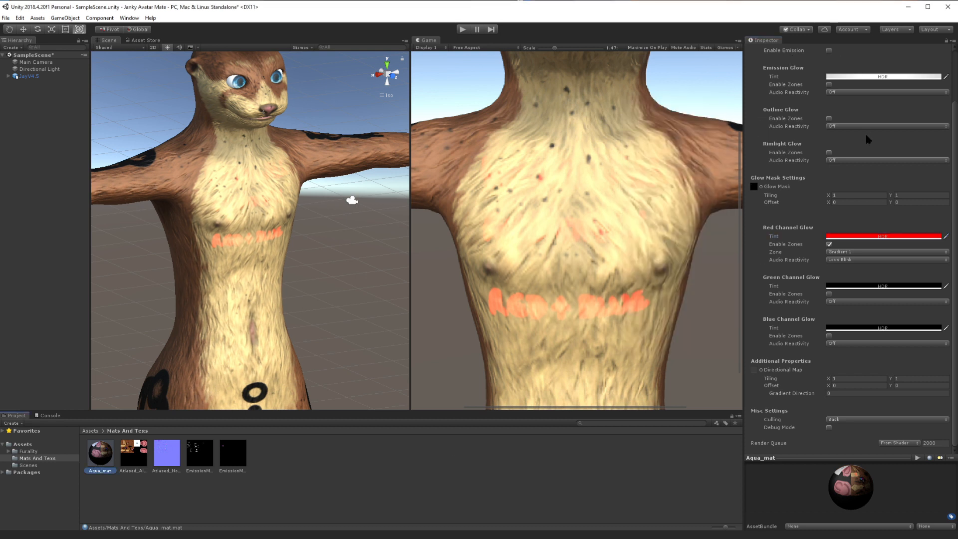
Step: In Main Settings, remove the MainTex texture and set its color to black (000000), returning to Luma Glow Settings
scroll(858, 119, up, 3)
click(848, 70)
click(847, 75)
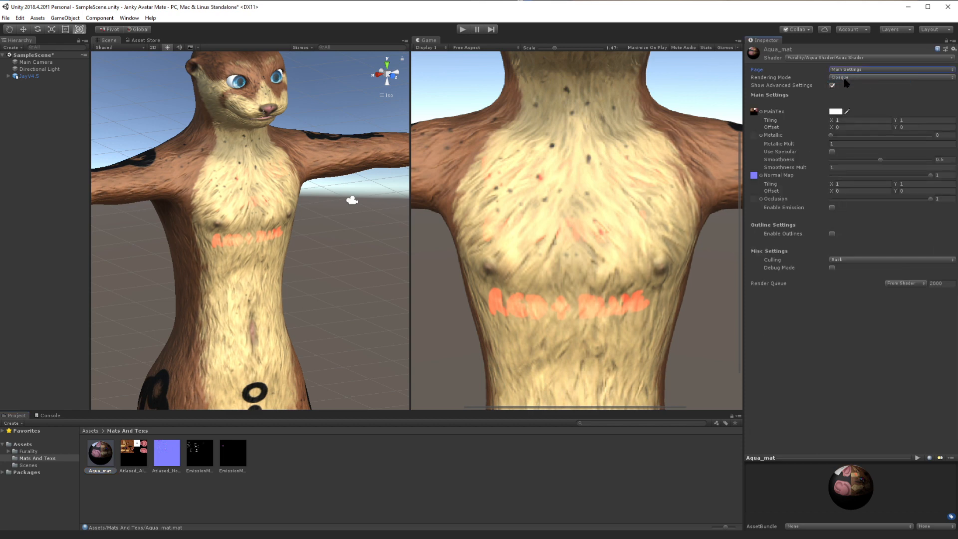
click(753, 111)
key(Delete)
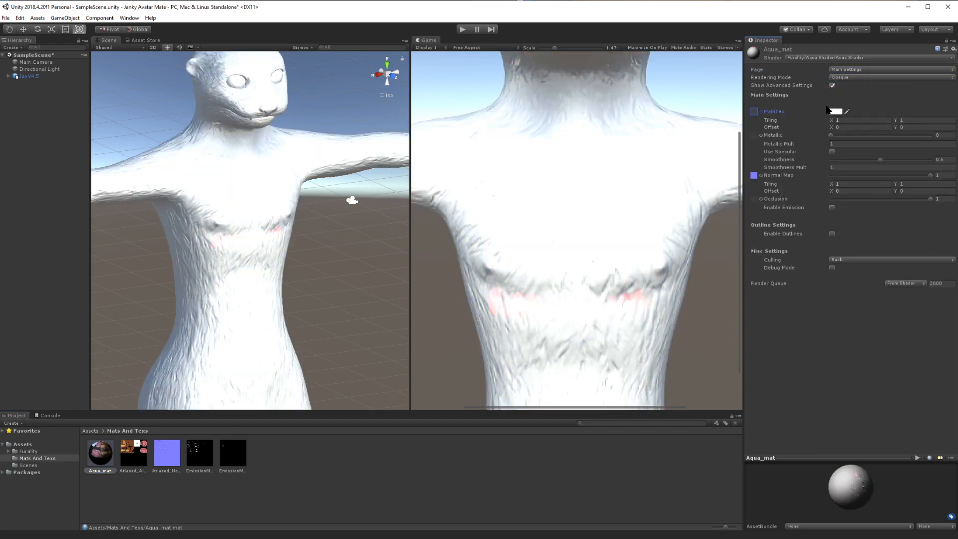
click(833, 112)
drag(659, 187, 647, 213)
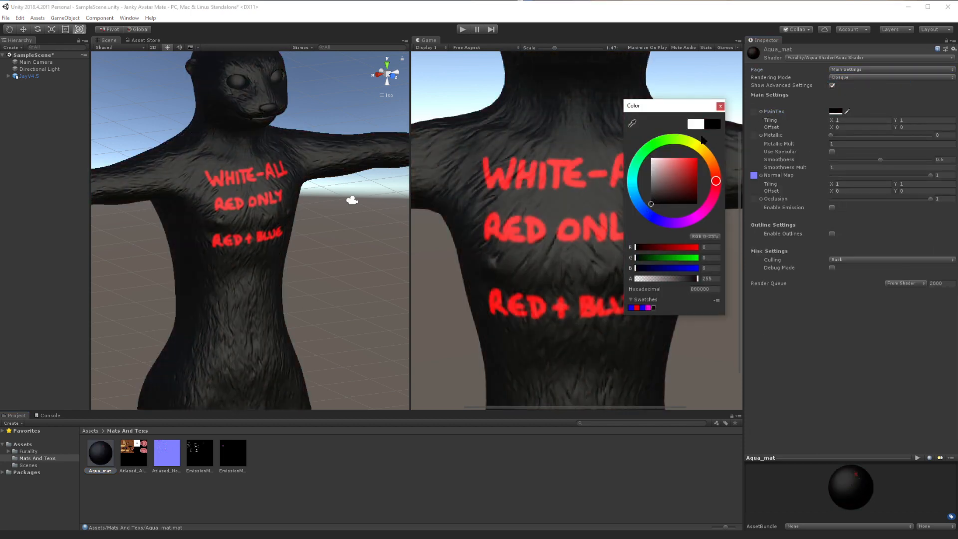
click(719, 106)
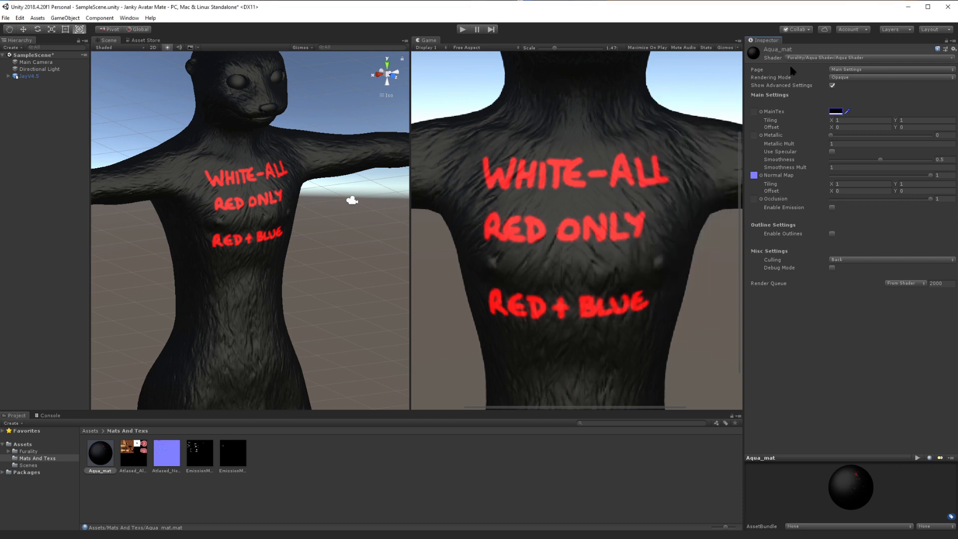
click(855, 70)
click(875, 99)
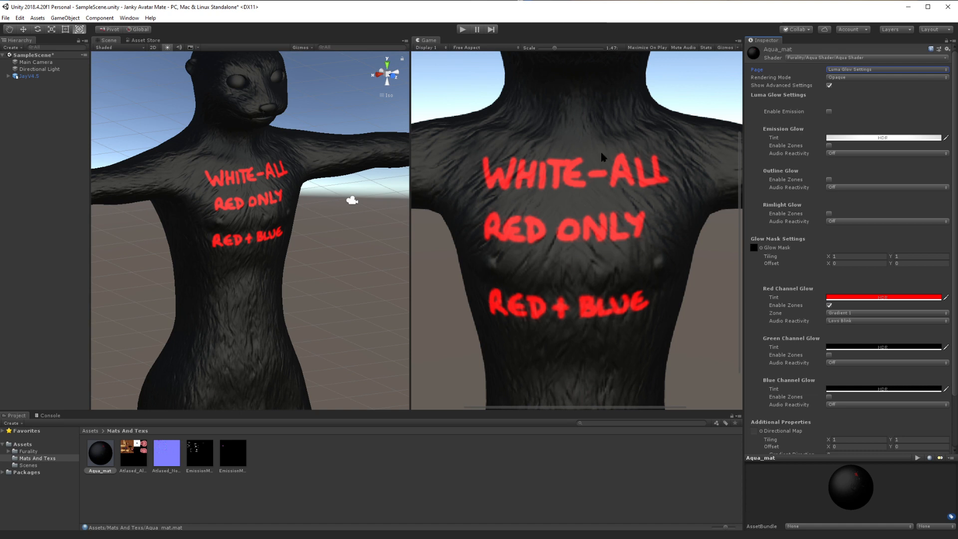
Step: Set the Red Channel Glow tint to yellow (DDFF00)
click(883, 297)
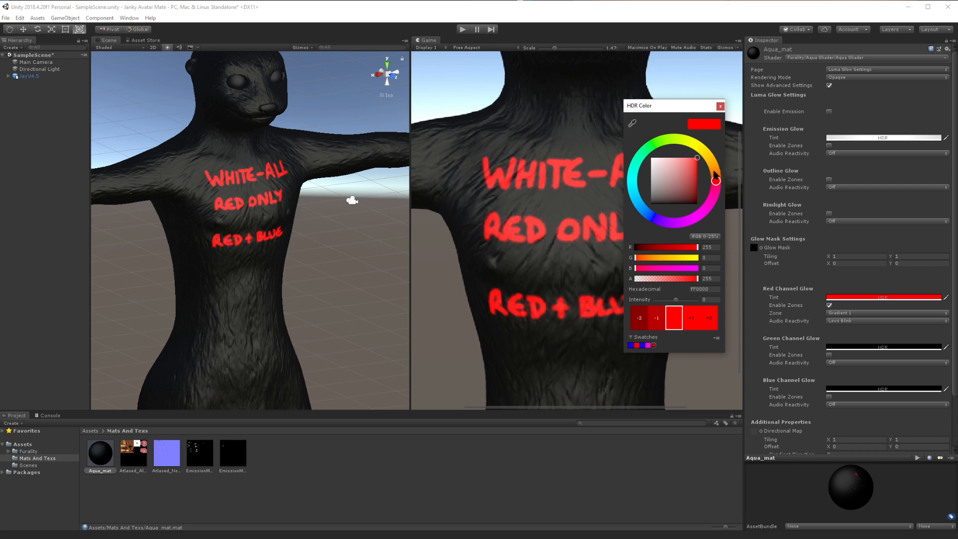
mouse_move(716, 175)
mouse_down()
mouse_move(698, 144)
mouse_move(631, 182)
mouse_move(703, 210)
mouse_move(697, 144)
mouse_move(657, 218)
mouse_move(697, 144)
mouse_move(643, 148)
mouse_move(705, 212)
mouse_move(687, 226)
mouse_move(631, 182)
mouse_move(698, 144)
mouse_move(658, 218)
mouse_move(691, 222)
mouse_move(690, 142)
mouse_up()
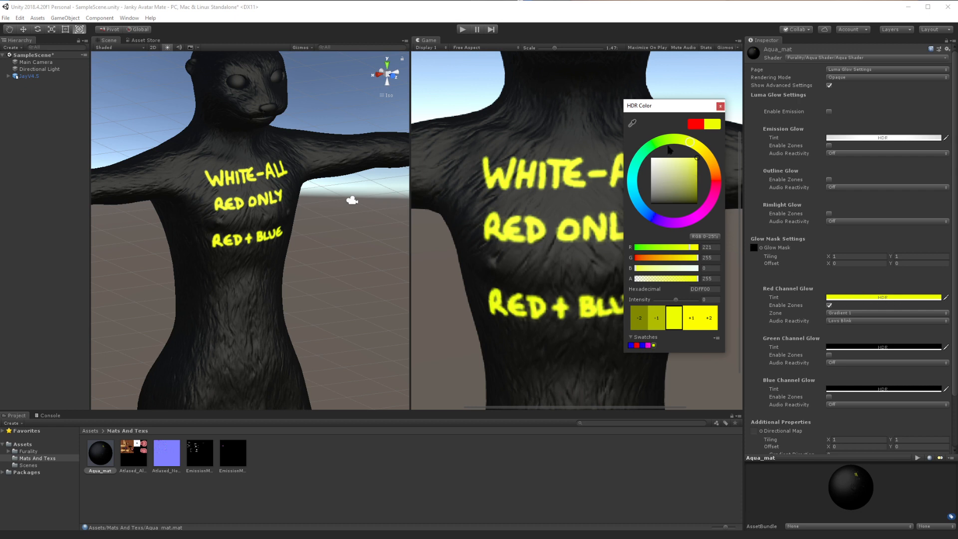
click(721, 107)
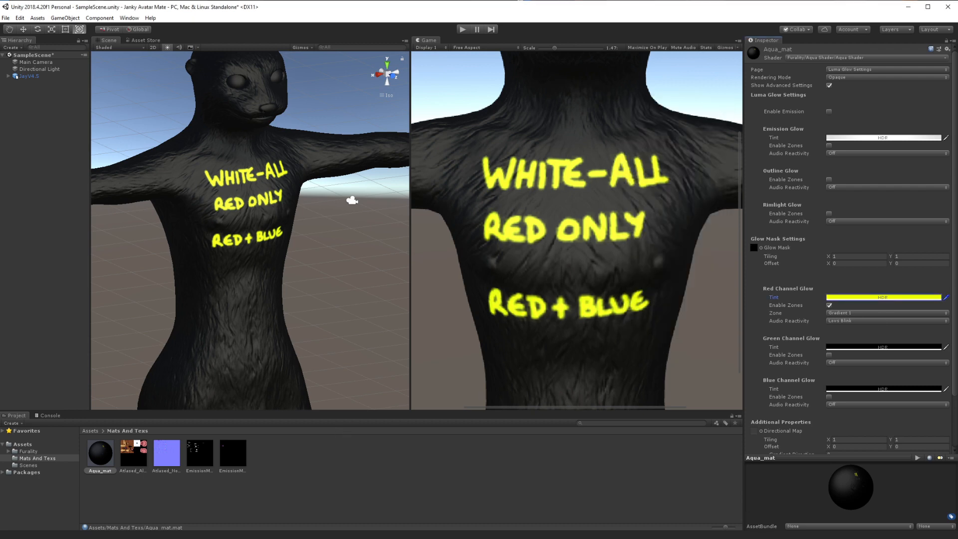
Step: Open the EmissionMaskRGB texture in the photo viewer to examine its lettering colors, and reselect the Aqua_mat material
double_click(233, 453)
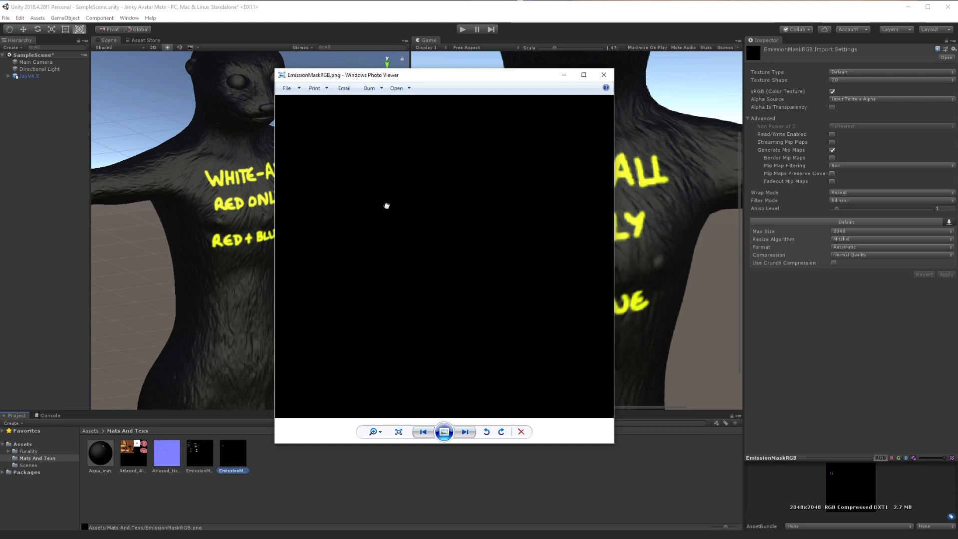
drag(453, 215, 451, 221)
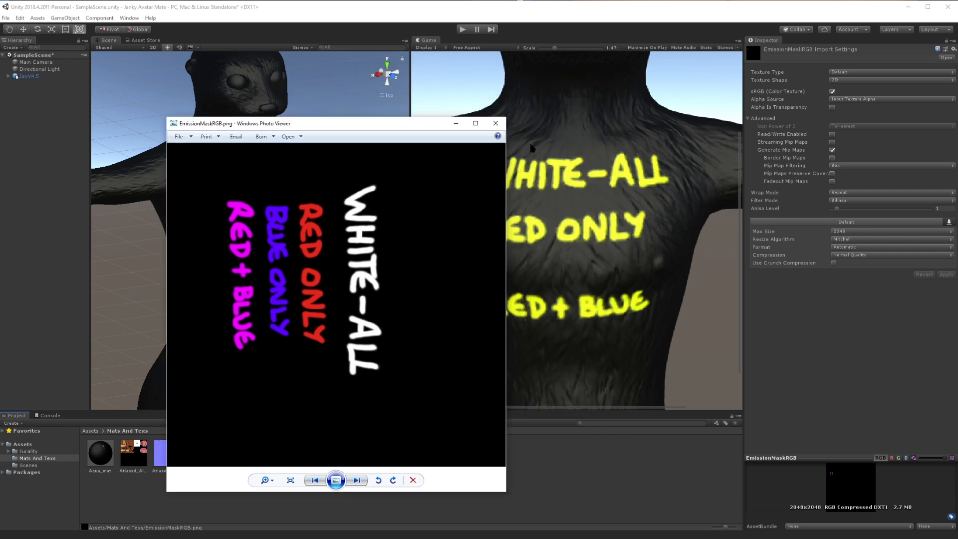
click(496, 123)
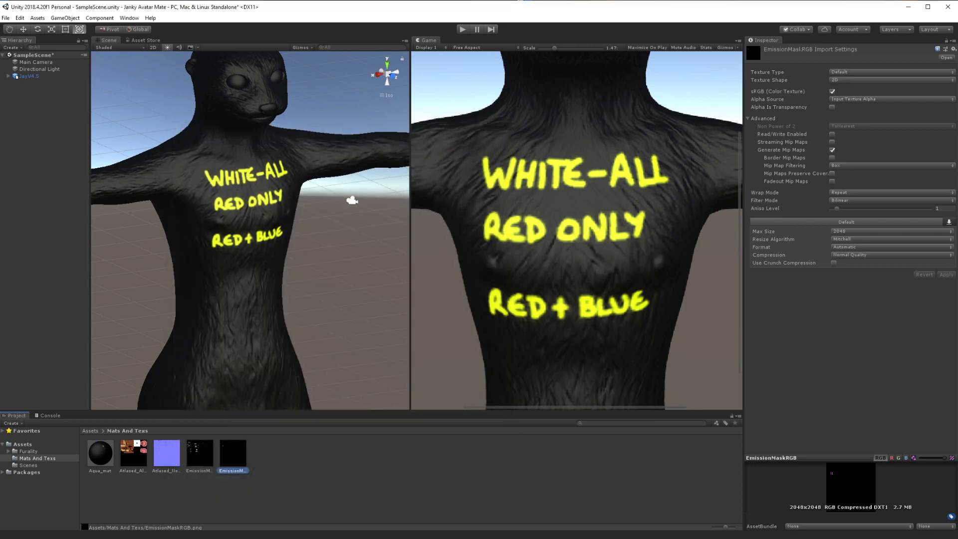
click(102, 453)
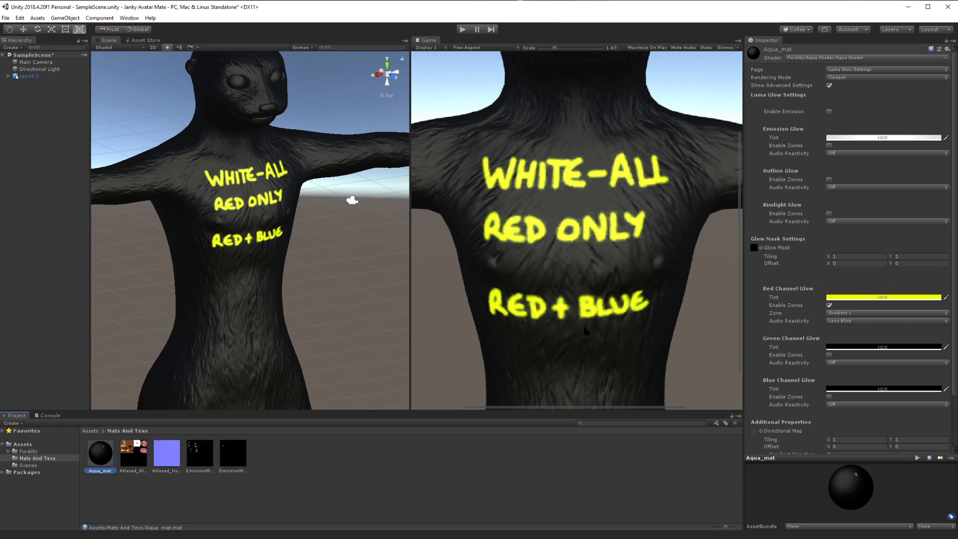
Step: Change the Red Channel Glow tint to red (FF0300)
click(867, 298)
mouse_move(674, 145)
mouse_down()
mouse_move(633, 192)
mouse_move(705, 206)
mouse_move(660, 148)
mouse_up()
drag(701, 218, 714, 183)
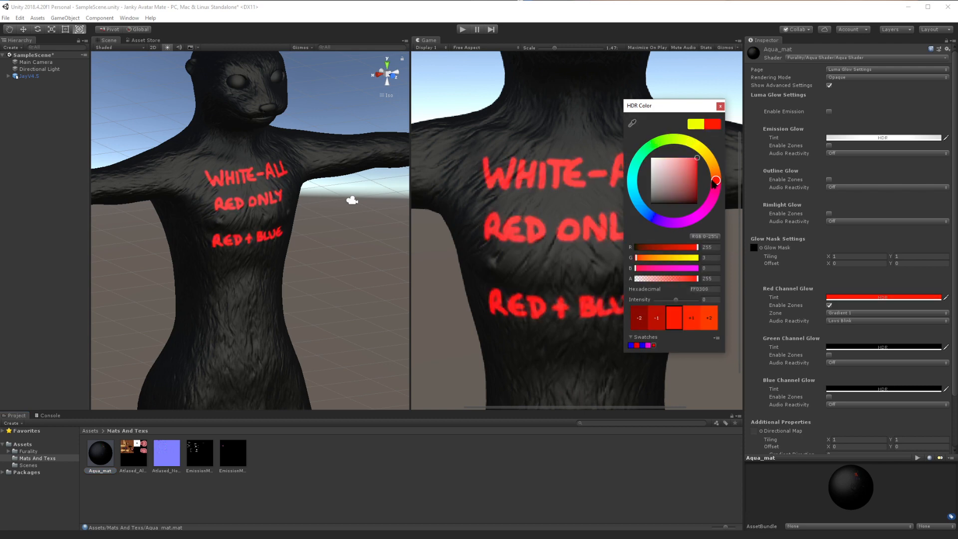
click(719, 106)
Step: Set the Red Channel Glow tint to black to turn off the red channel's glow
scroll(847, 324, down, 3)
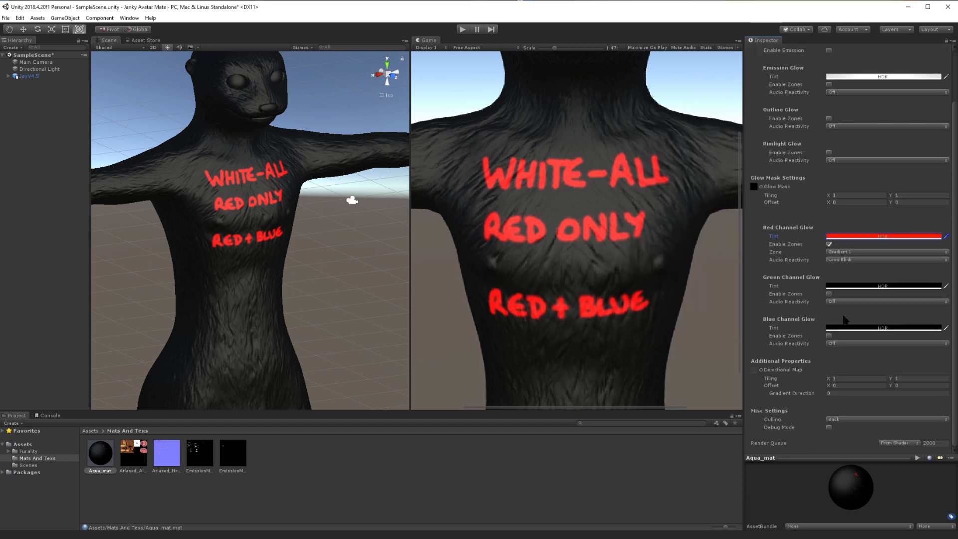
click(852, 237)
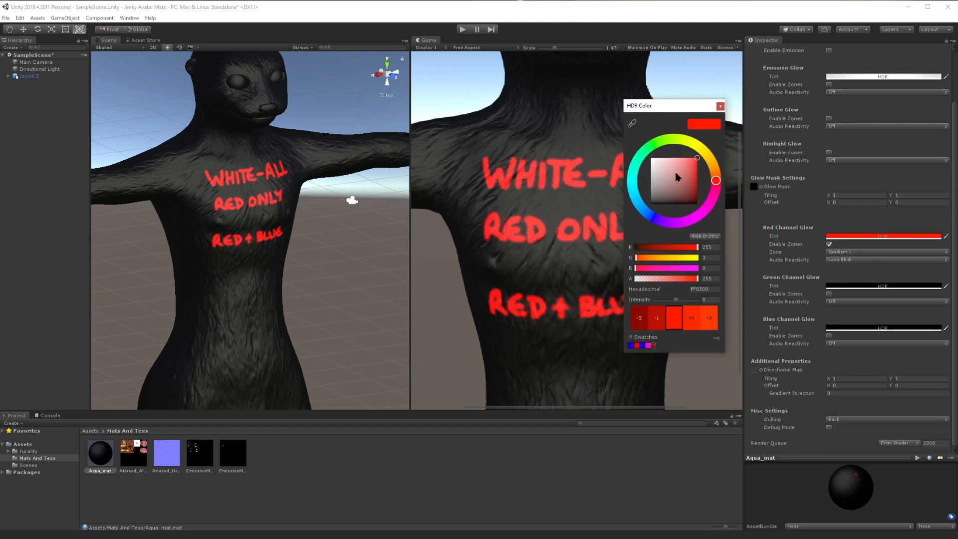
drag(676, 177, 672, 202)
click(719, 106)
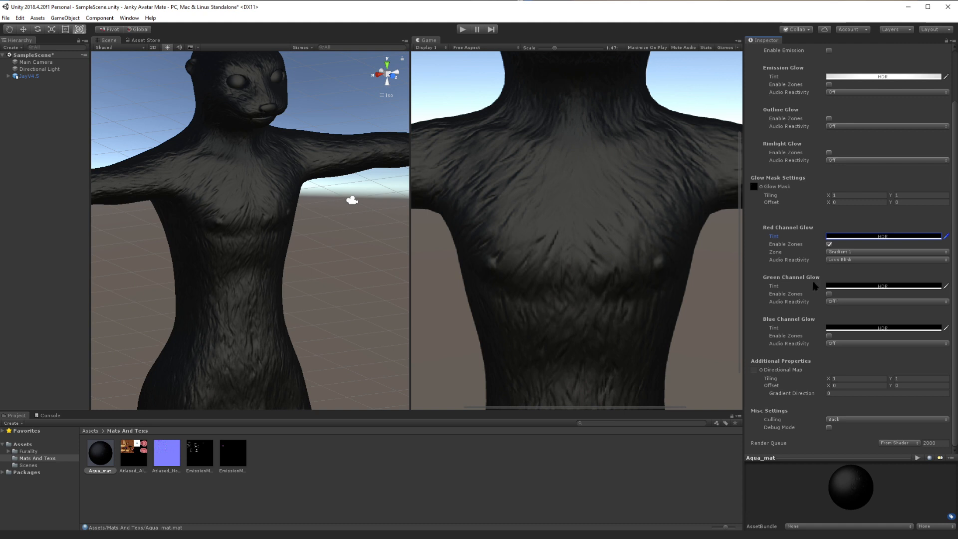
Step: Try the Green Channel Glow tint in green (00FF00) and in red (FF0300)
click(845, 287)
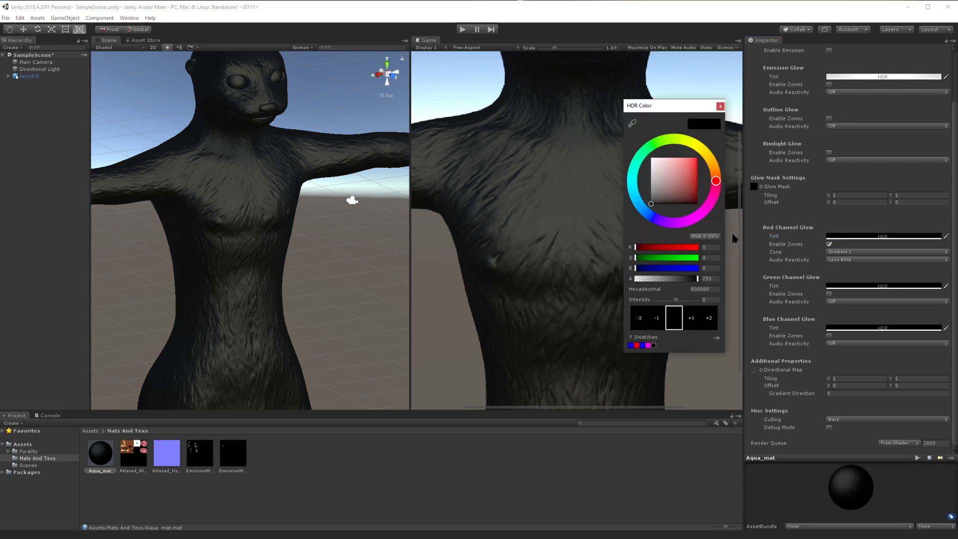
drag(682, 258, 699, 258)
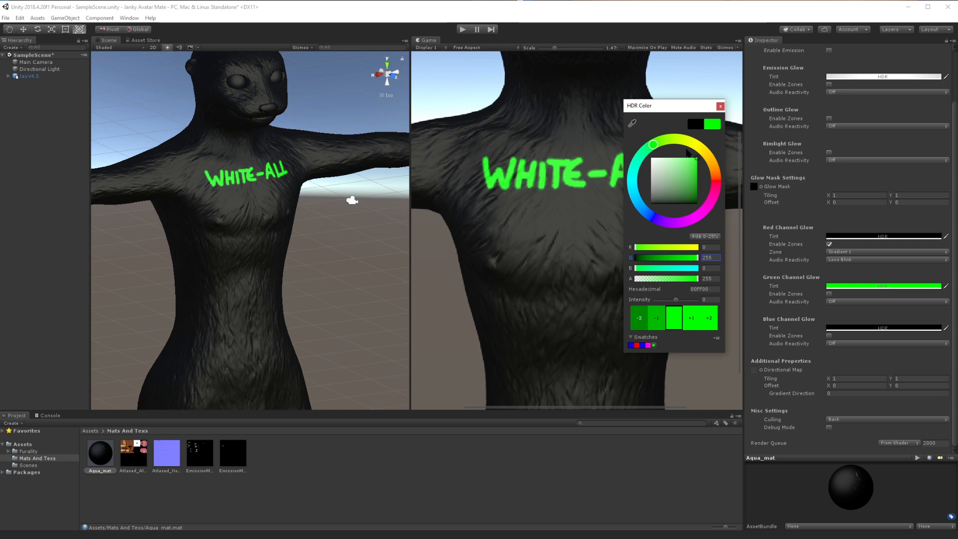
drag(687, 152, 716, 180)
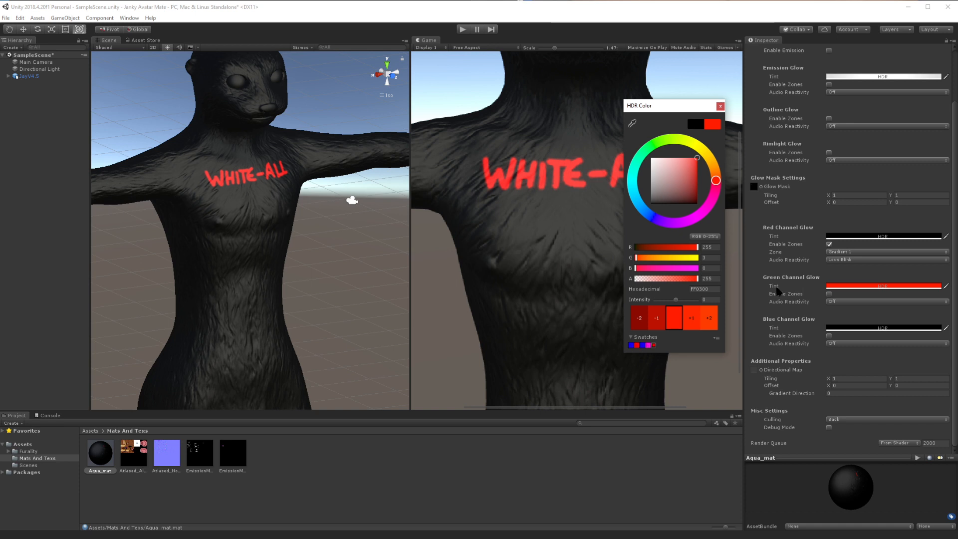
click(719, 106)
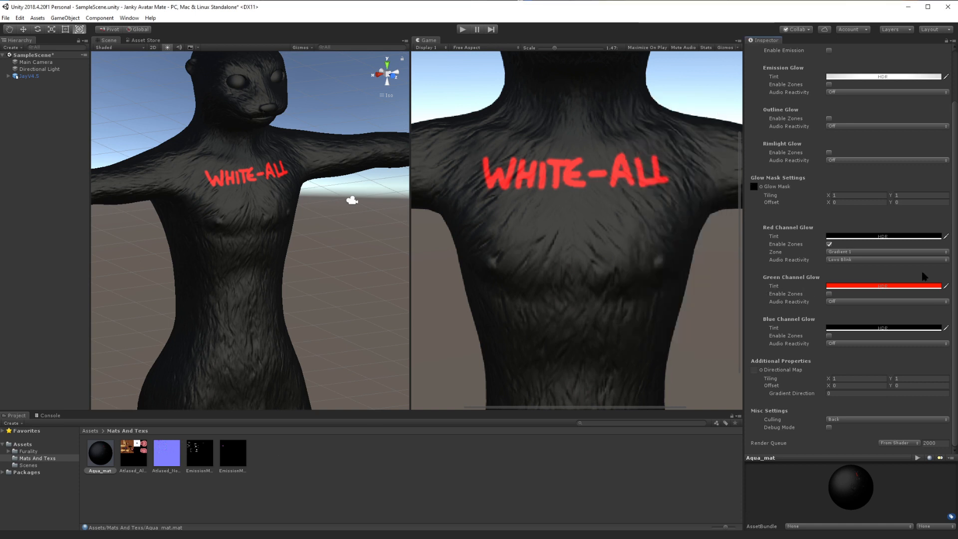
Step: Reset the Green Channel Glow tint to black
click(854, 286)
click(679, 188)
click(720, 105)
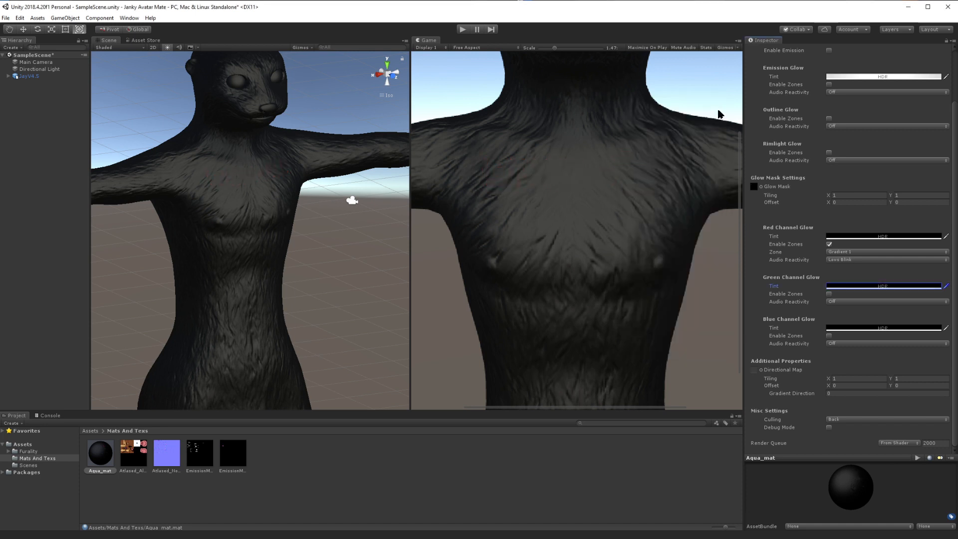
Step: Try the Blue Channel Glow tint in red (FF0000) and in white (FFFFFF)
click(849, 327)
drag(681, 193, 706, 155)
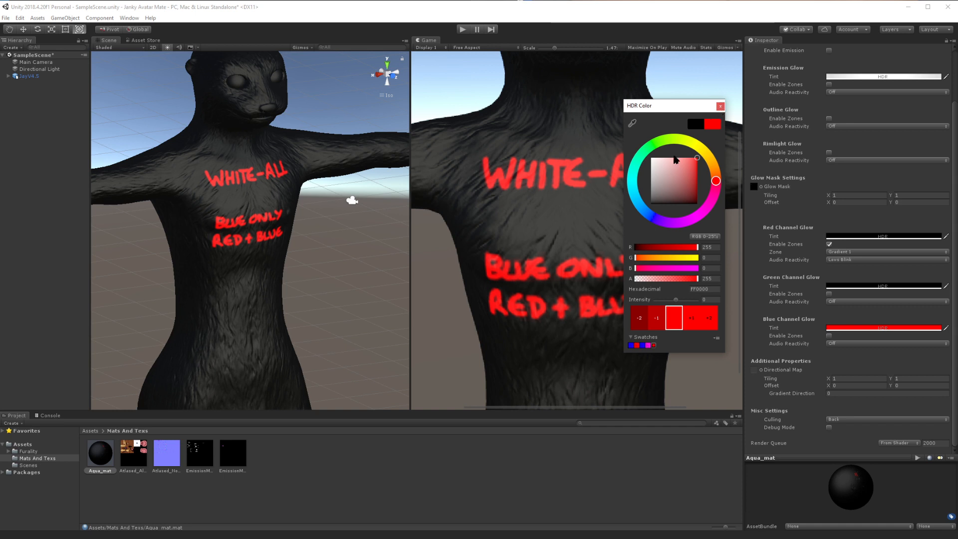
drag(677, 161, 642, 146)
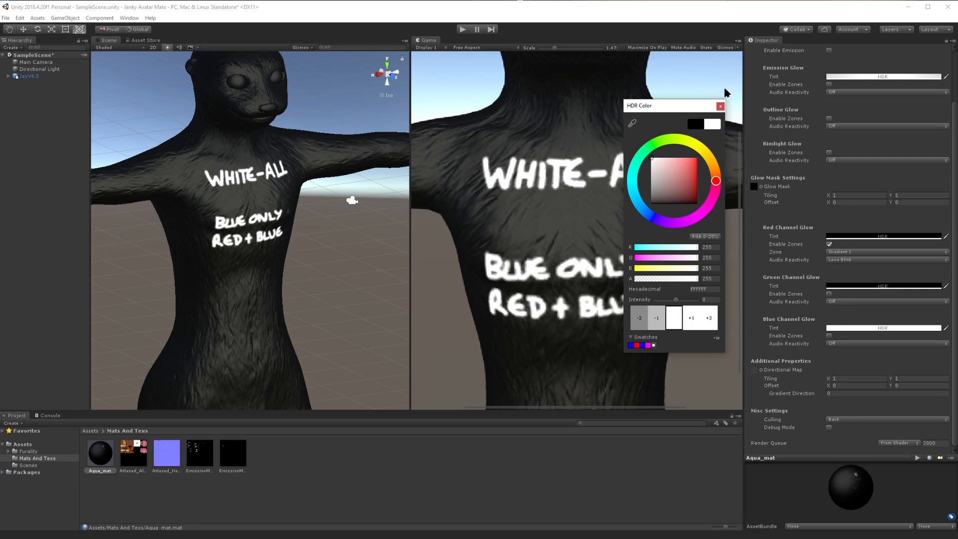
click(720, 105)
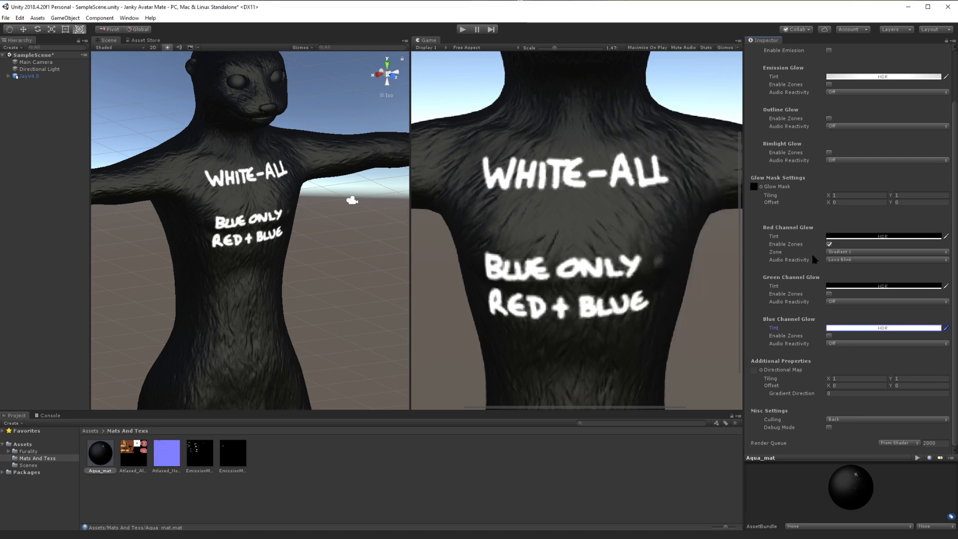
Step: Set the Blue Channel Glow tint to pure blue (0000FF)
mouse_move(820, 265)
click(891, 328)
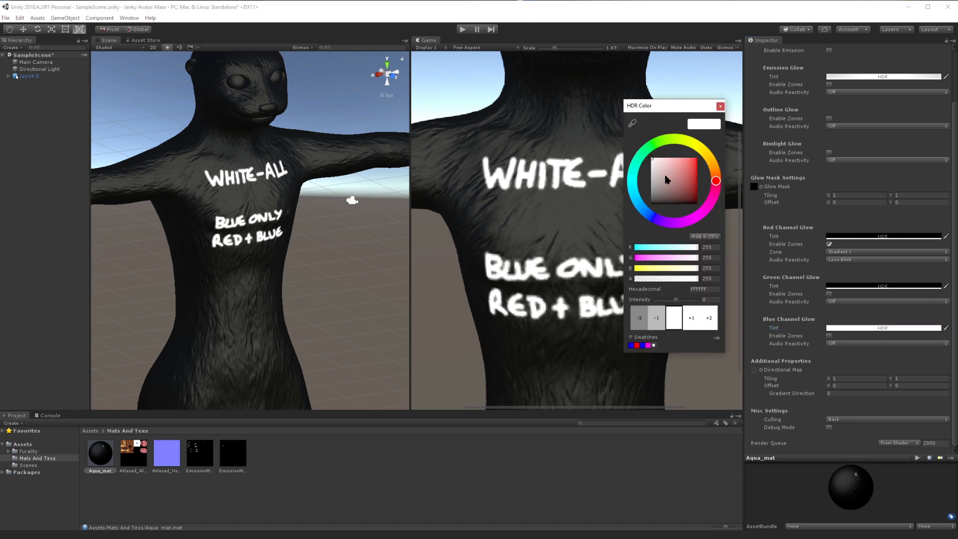
drag(666, 177, 697, 157)
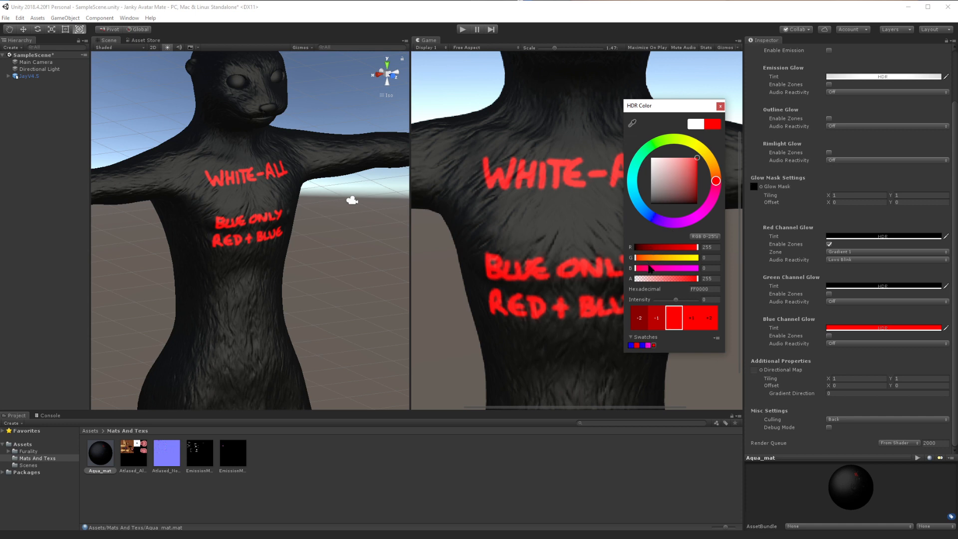
drag(649, 269, 632, 247)
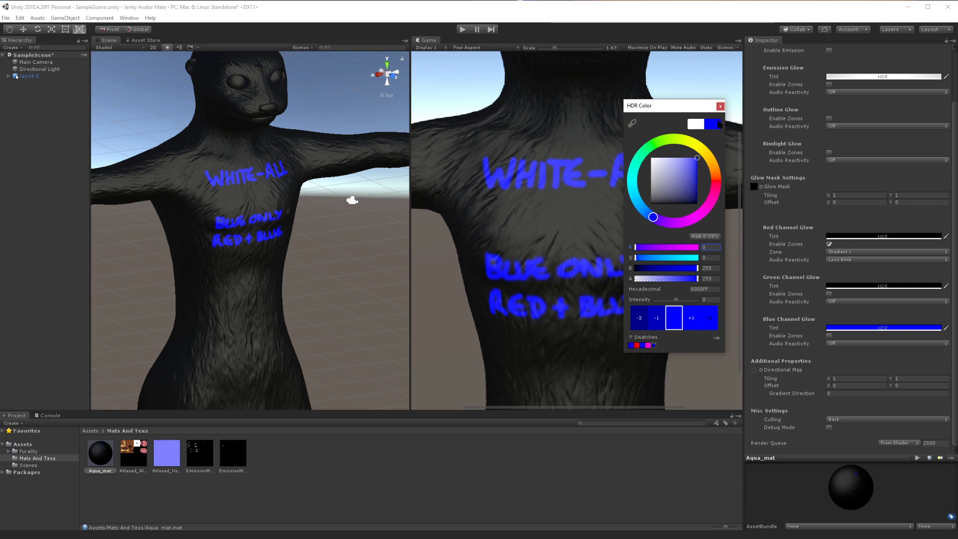
click(720, 107)
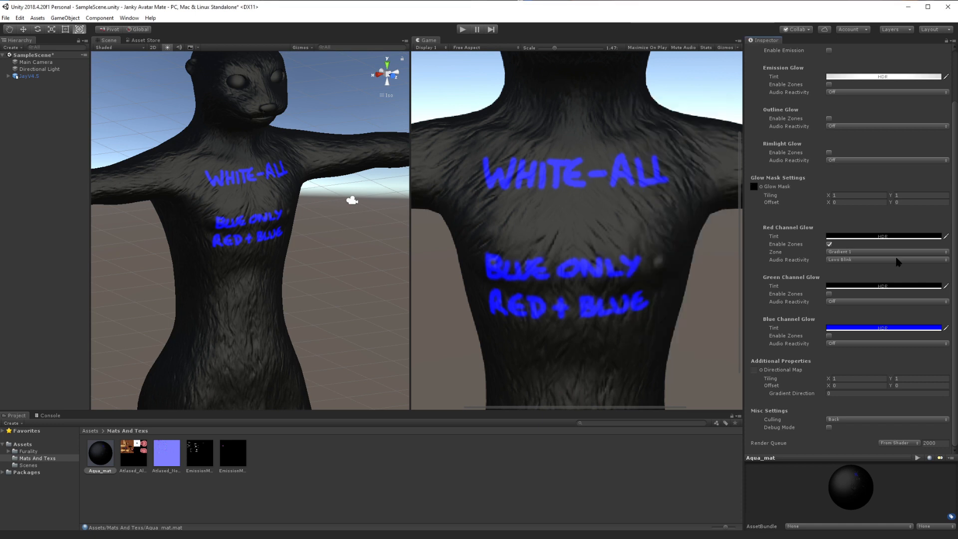
Step: Set the Red Channel Glow tint to the saved red swatch (FF0000) and check that channel's Audio Reactivity options
click(853, 238)
click(636, 345)
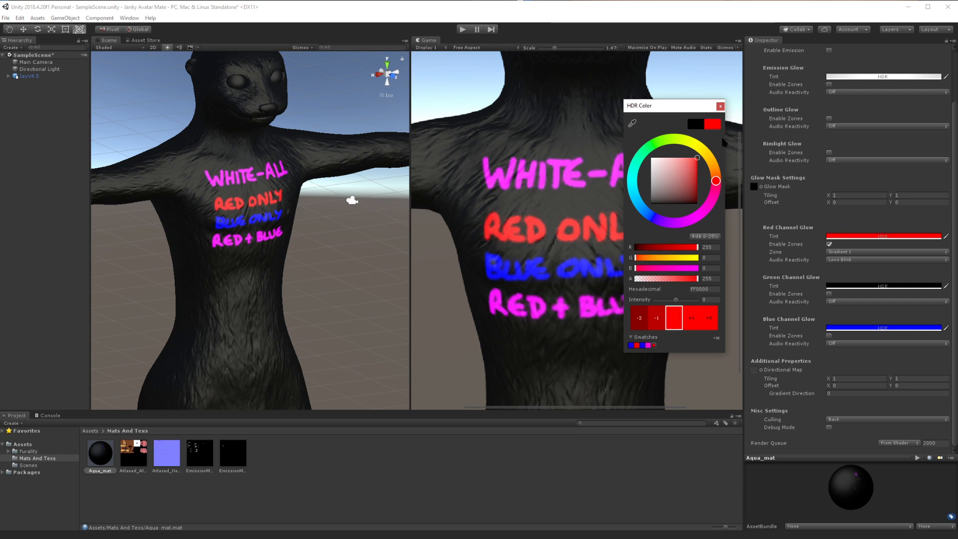
click(720, 106)
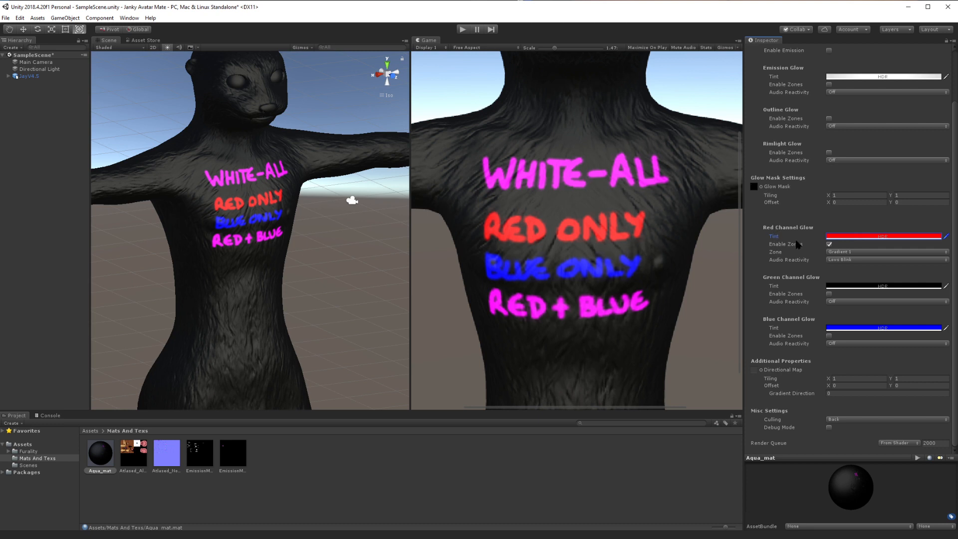
click(855, 259)
click(841, 266)
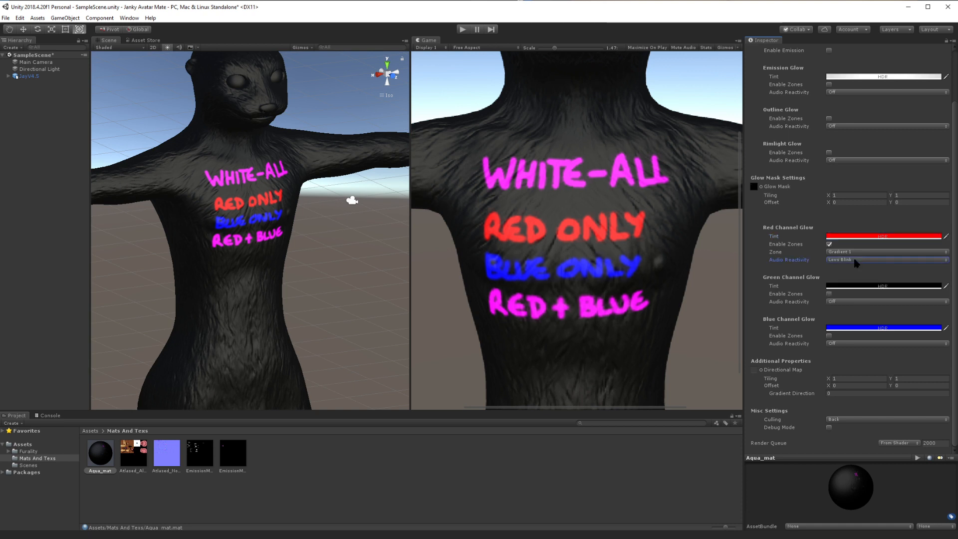
Step: Enable zones on the Blue Channel Glow, with zone Gradient 3 and Audio Reactivity set to Highs Blink
click(828, 335)
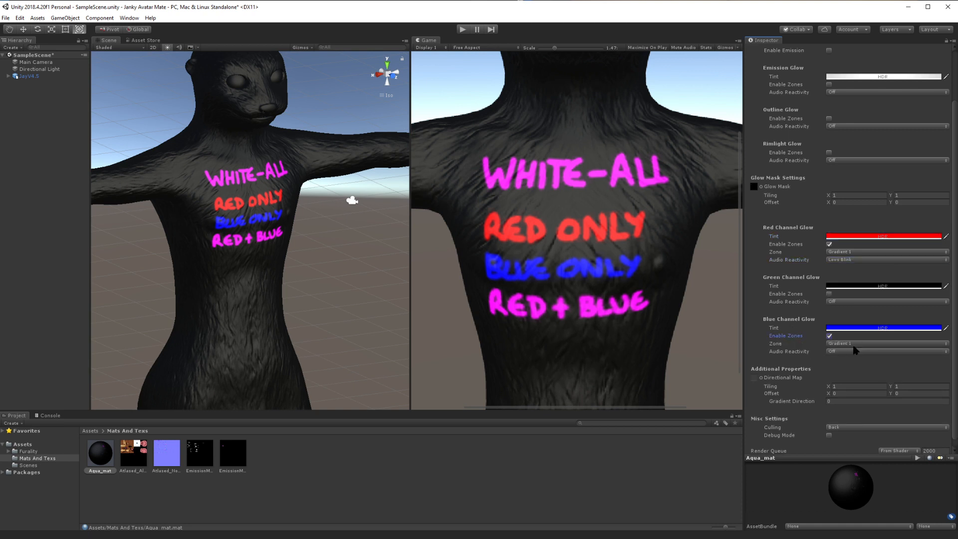
click(855, 344)
click(856, 372)
click(845, 353)
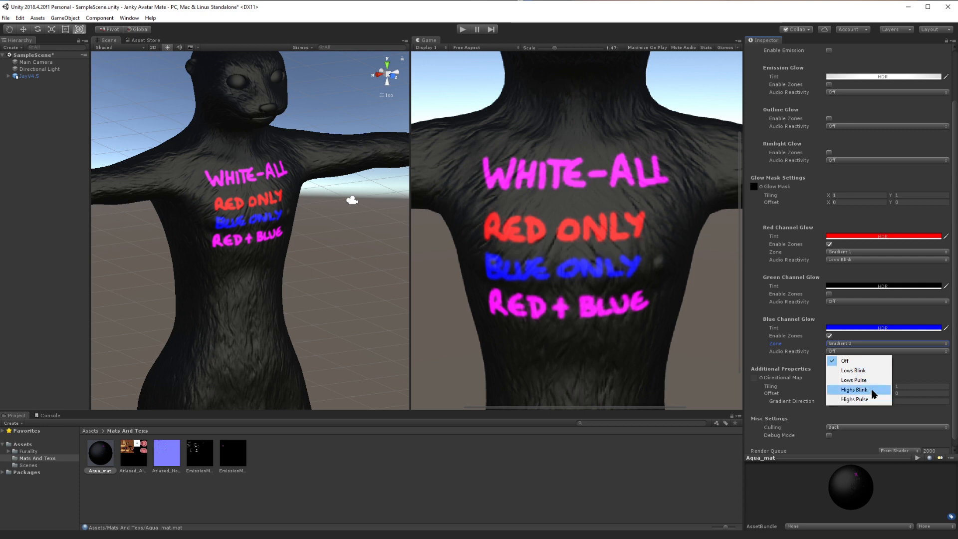
click(872, 389)
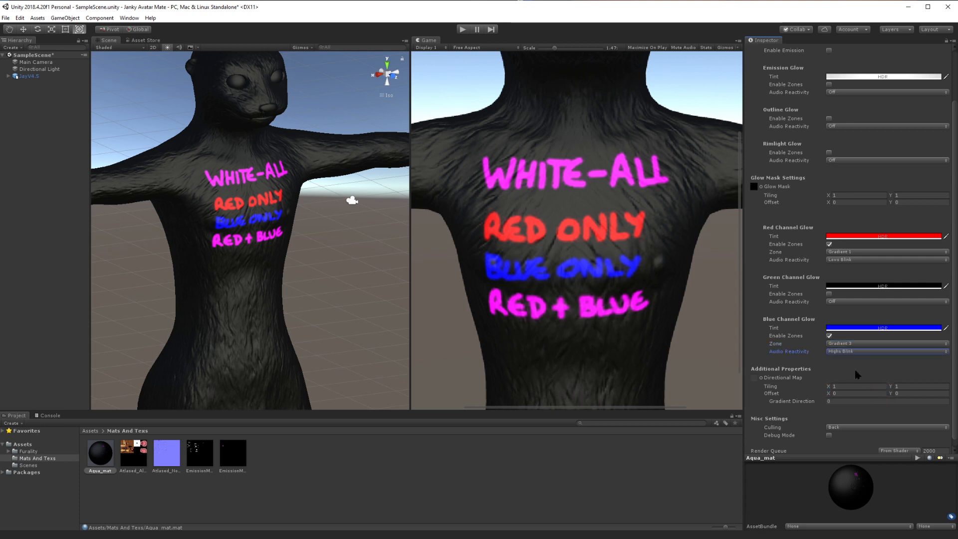
Step: Run the scene in Play mode and turn on the material's Debug Mode to preview the glow's audio reactivity
scroll(839, 350, down, 1)
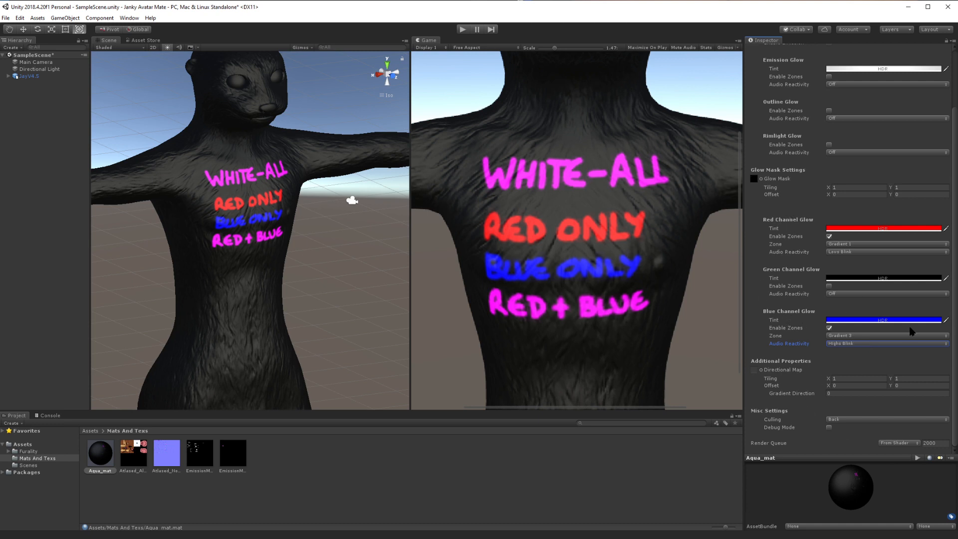
click(462, 29)
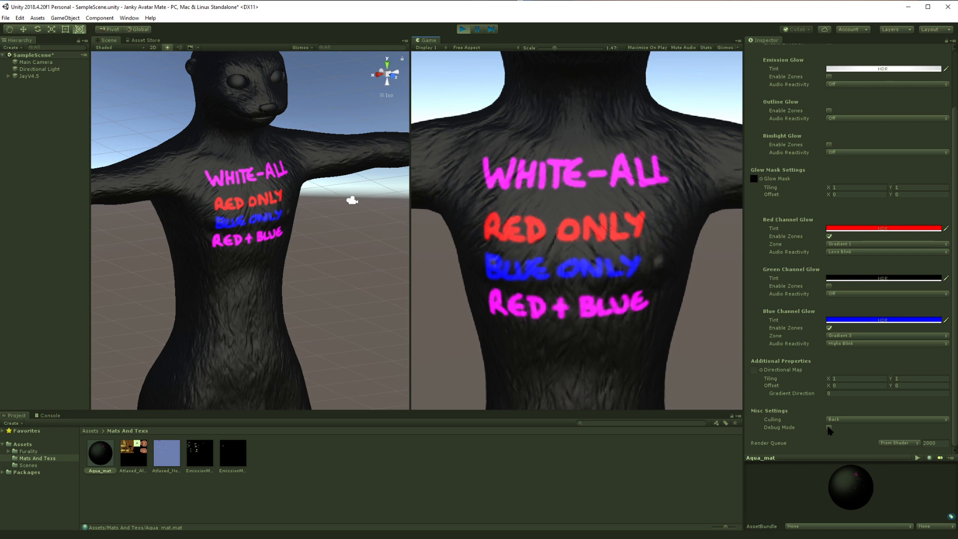
click(829, 427)
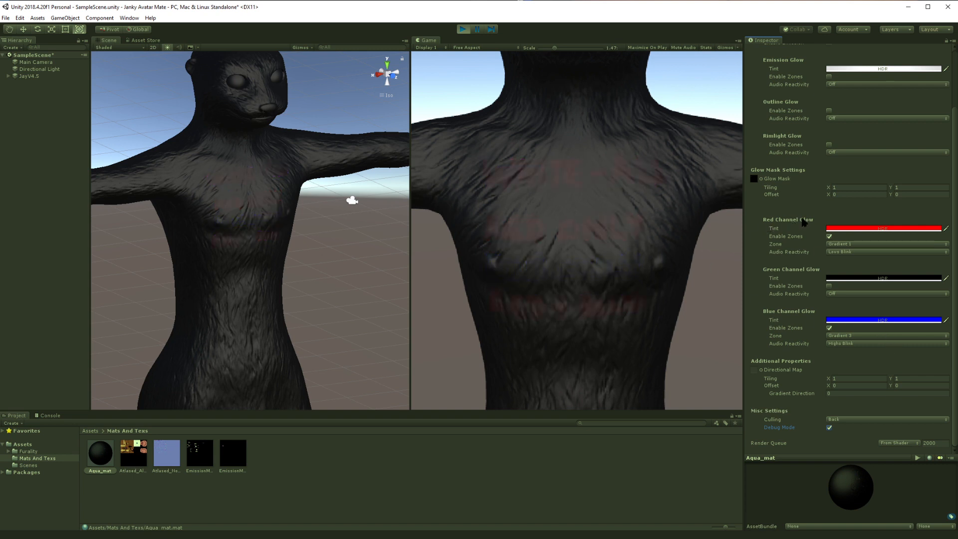
Step: Try a green tint (00FF53) on the Red Channel Glow and a red tint (FF0016) on the Blue Channel Glow
click(877, 229)
click(638, 162)
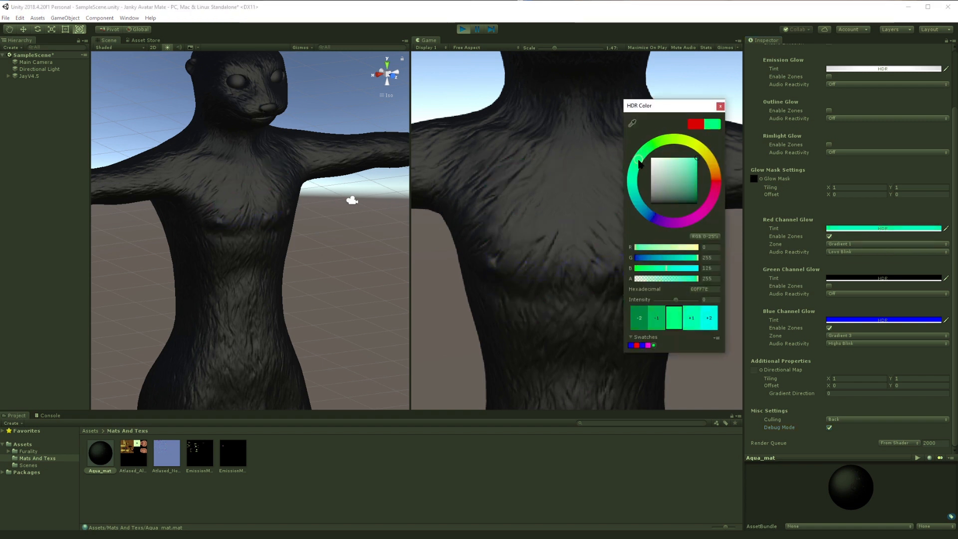
drag(639, 162, 642, 156)
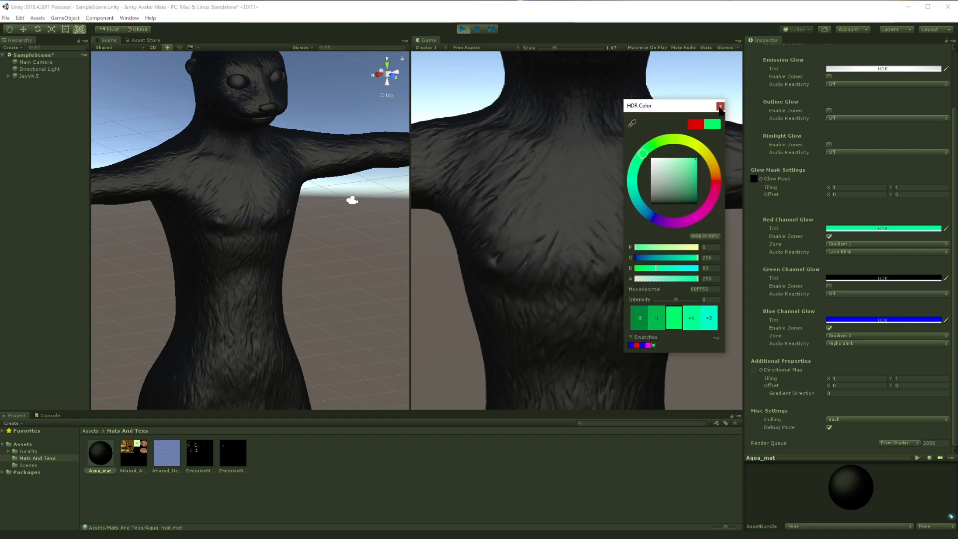
click(856, 320)
click(715, 184)
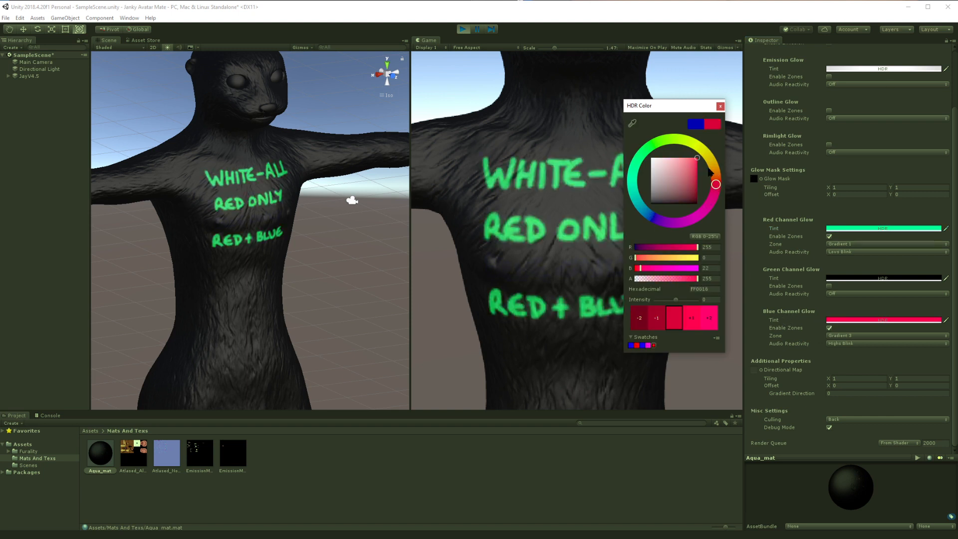
click(545, 212)
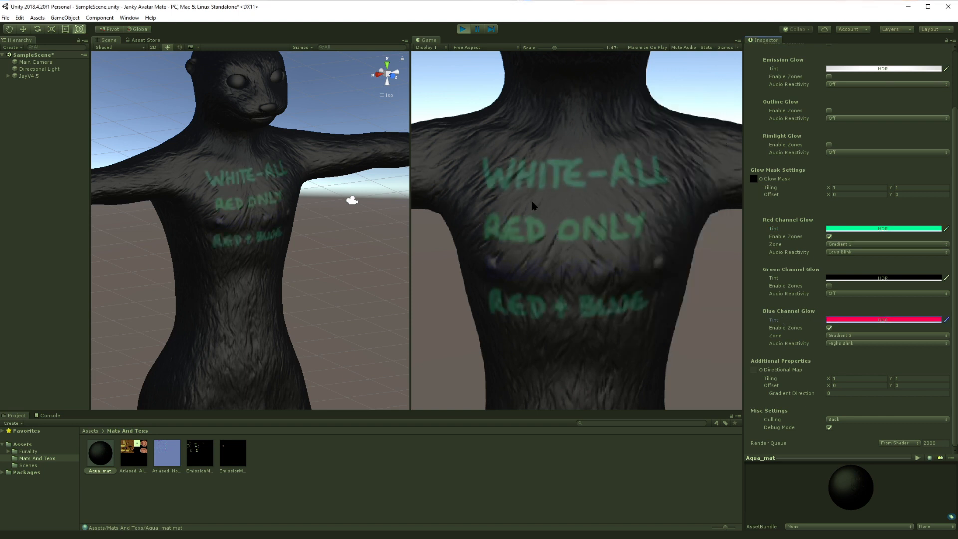
Step: Set the Blue Channel Glow tint back to pure blue (0000FF)
click(875, 320)
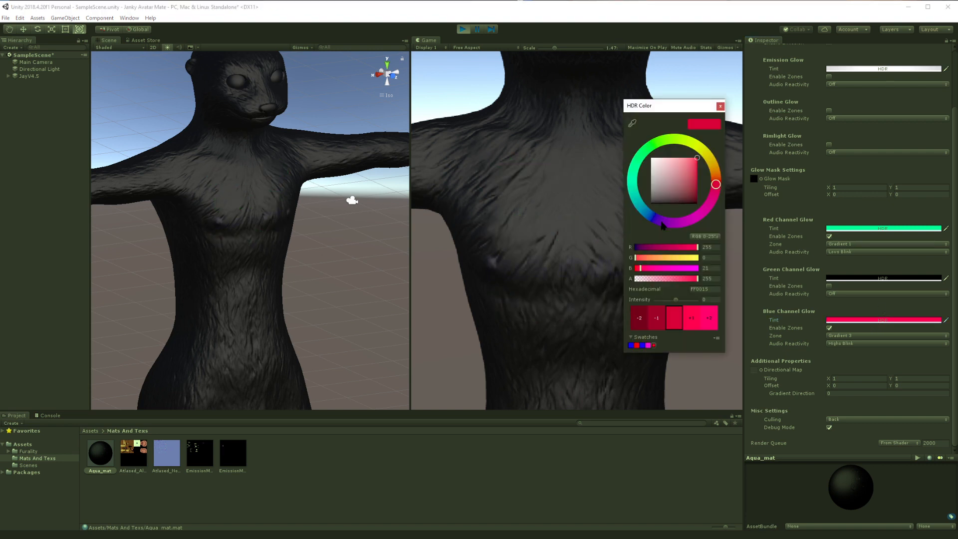
drag(646, 268, 631, 247)
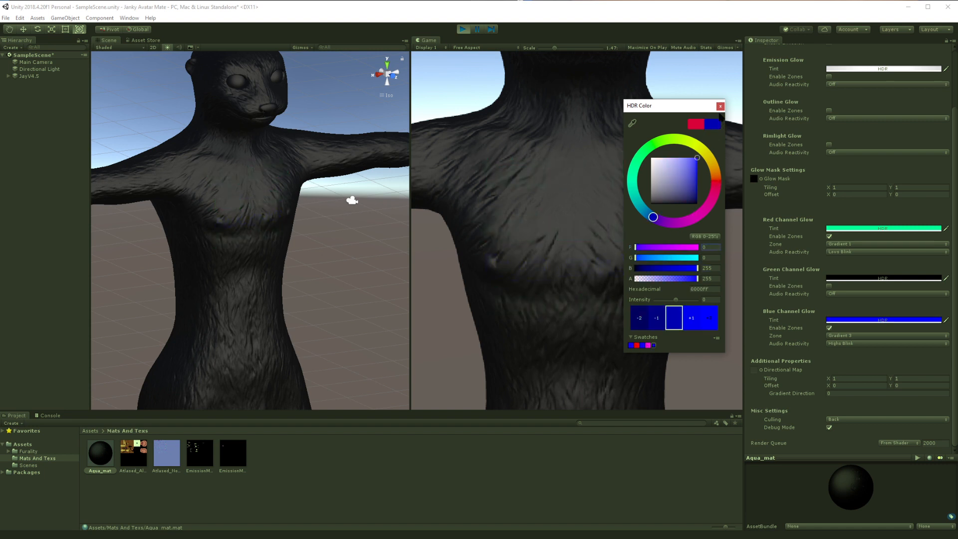
click(861, 257)
Step: Set the Red Channel Glow tint back to pure red (FF0000)
click(880, 230)
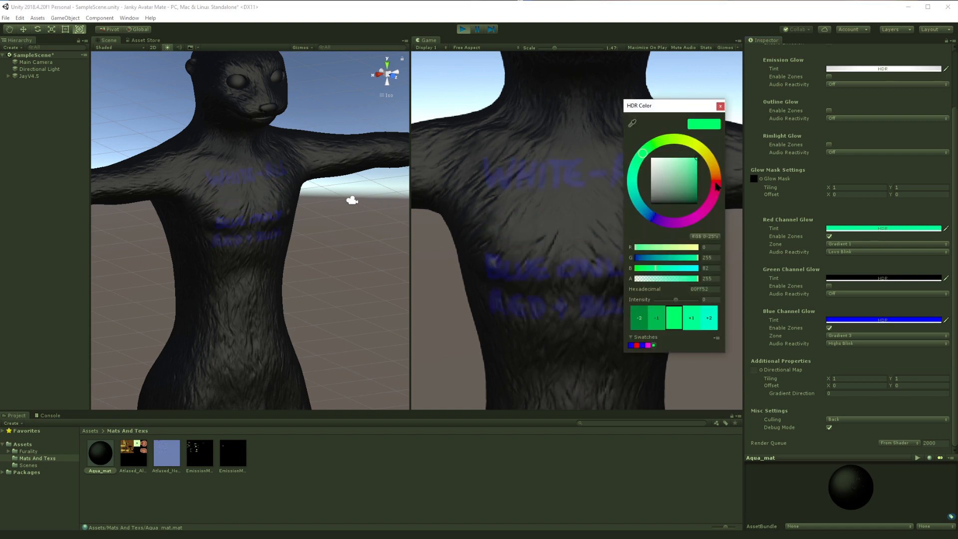
drag(676, 248, 710, 246)
drag(656, 269, 633, 268)
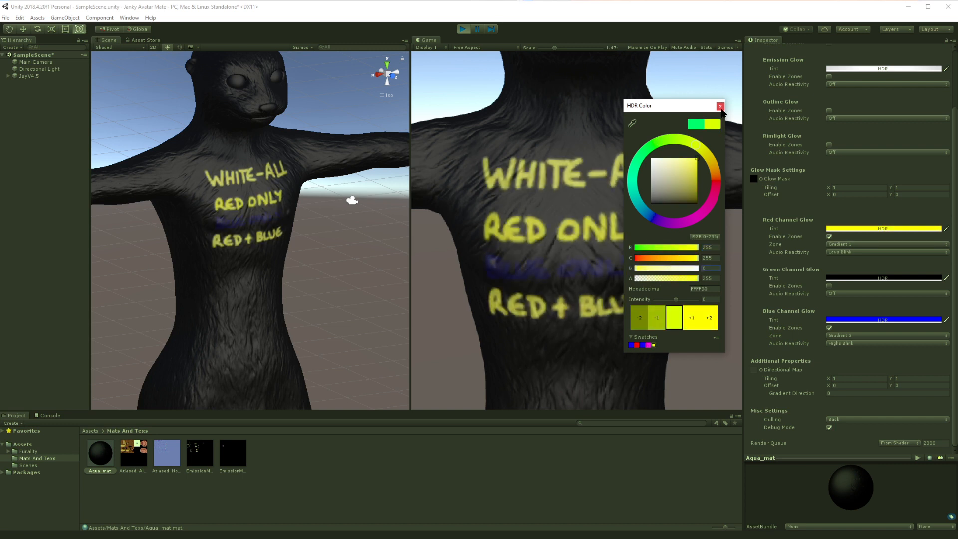
drag(684, 257, 635, 259)
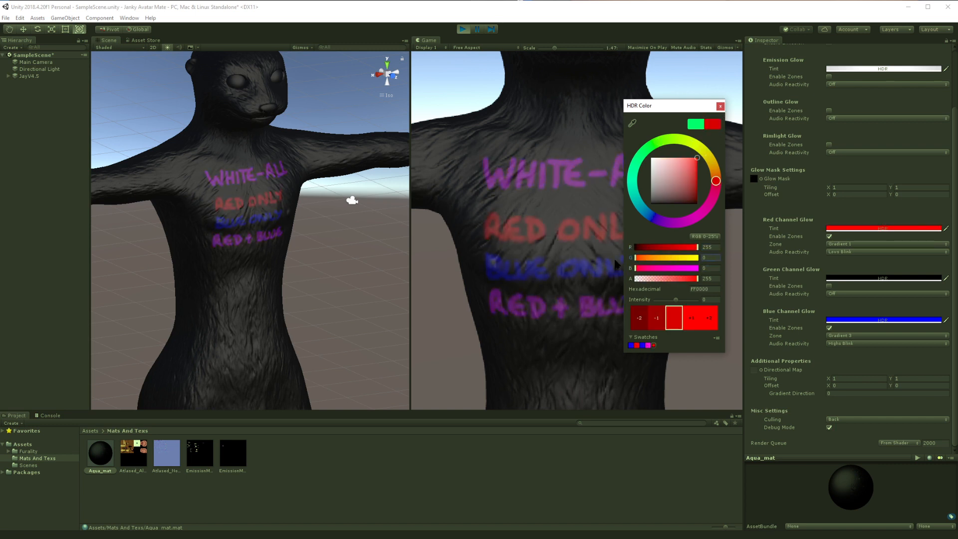
click(571, 250)
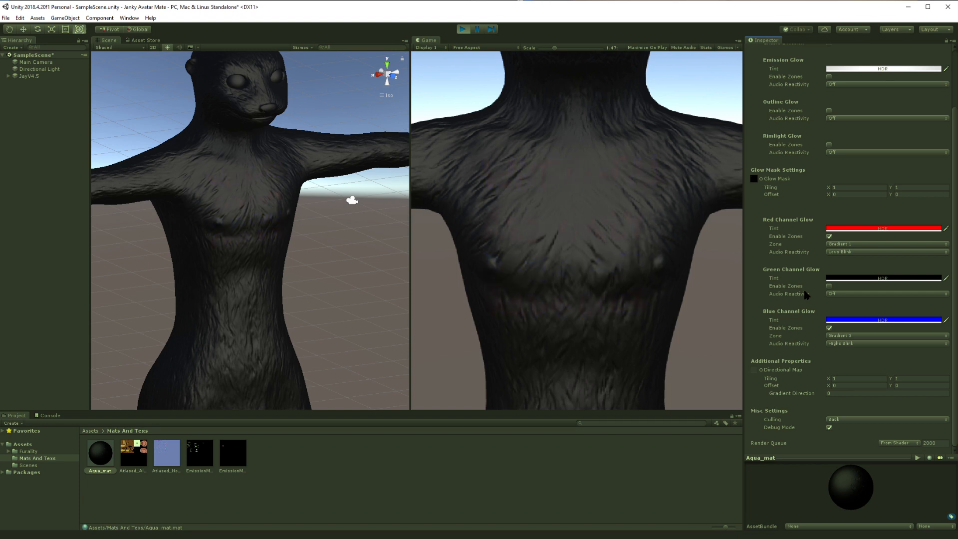
Step: Turn off the material's Debug Mode and stop Play mode
click(829, 427)
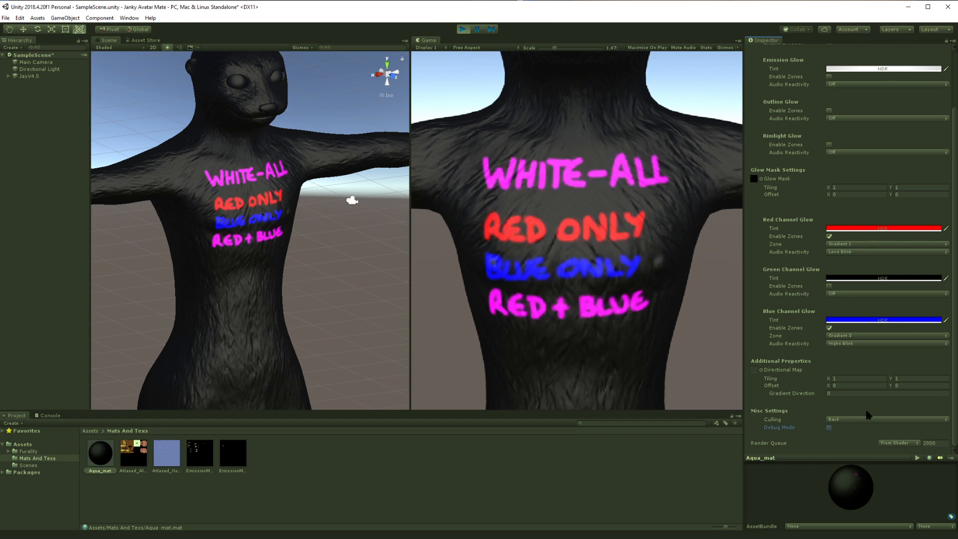
scroll(833, 153, up, 3)
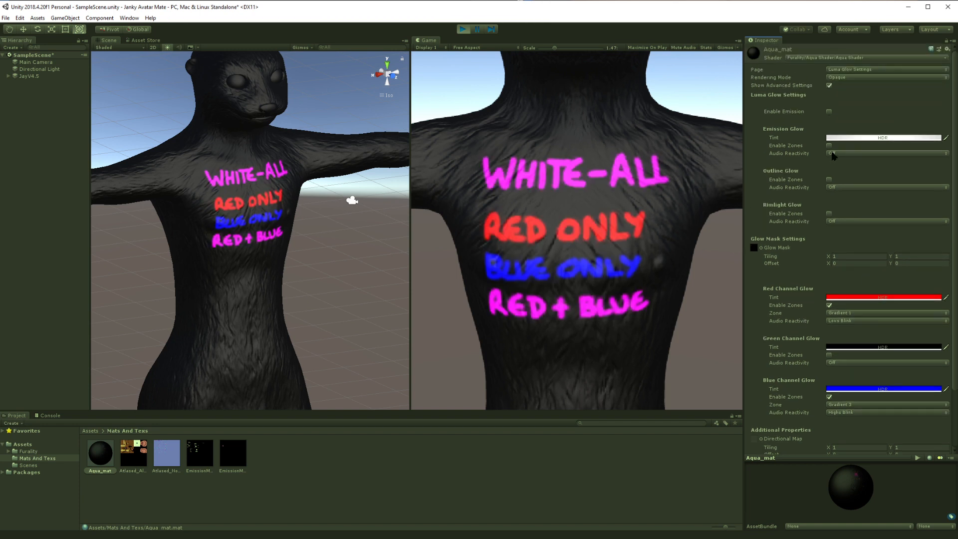
click(463, 30)
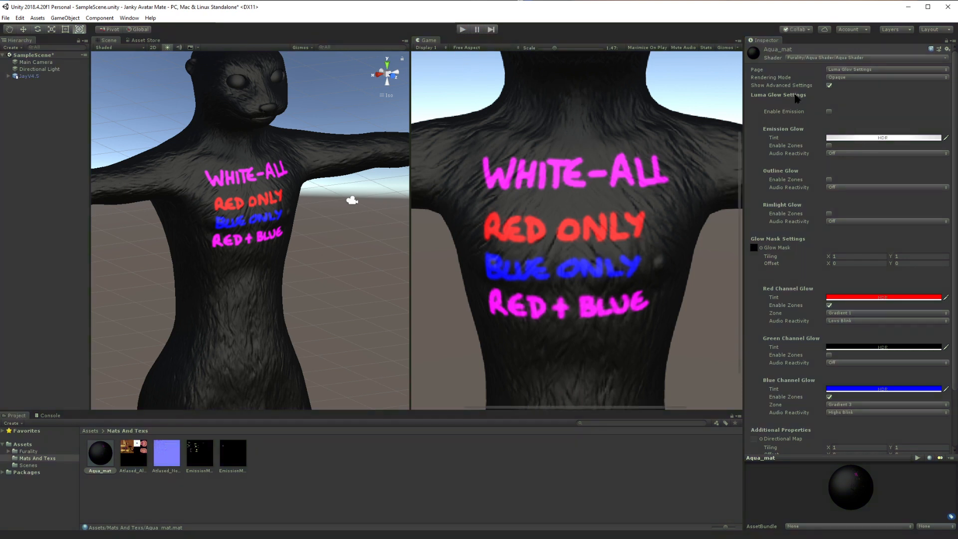
Step: Enable Sparkles in the material's Effect Settings and raise the Sparkle Color's intensity by two stops (+2)
click(862, 70)
click(874, 108)
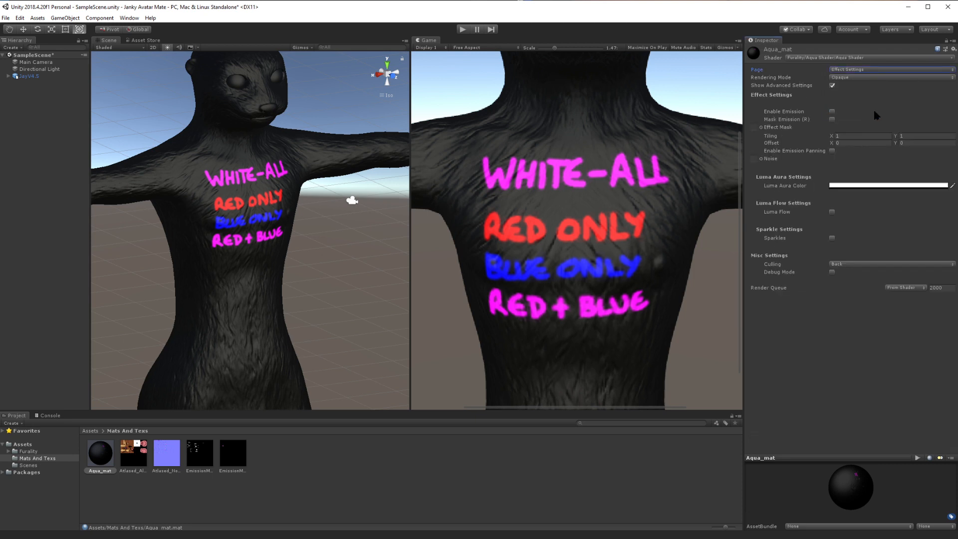
click(801, 240)
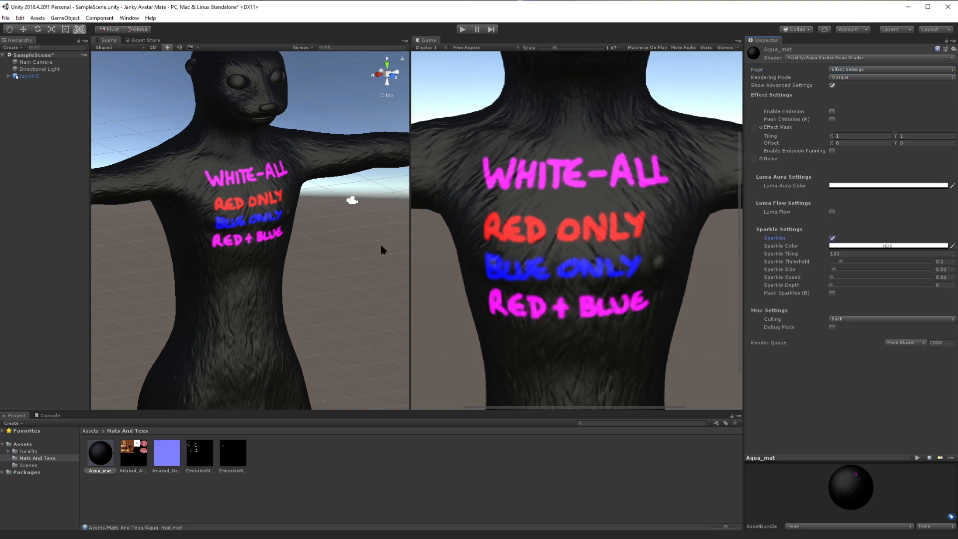
click(892, 246)
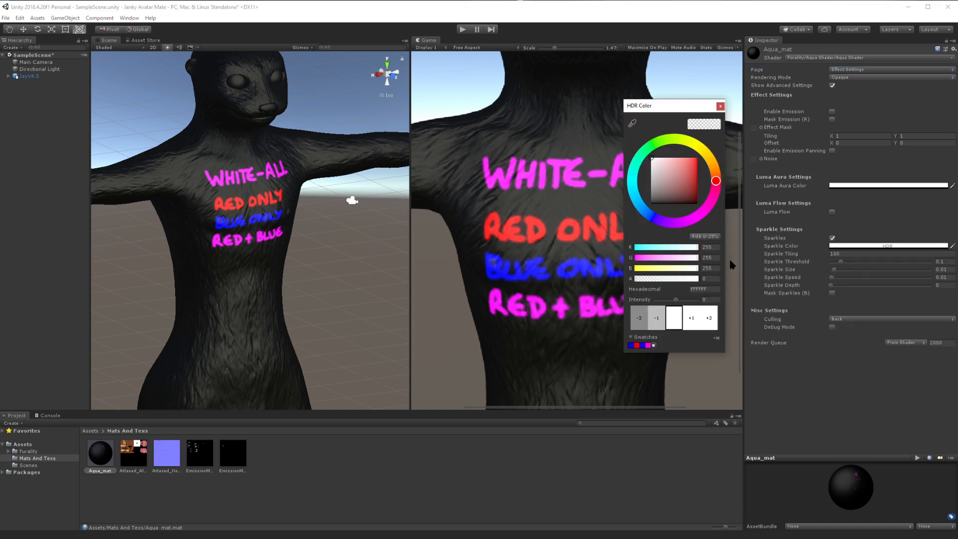
click(711, 317)
click(720, 106)
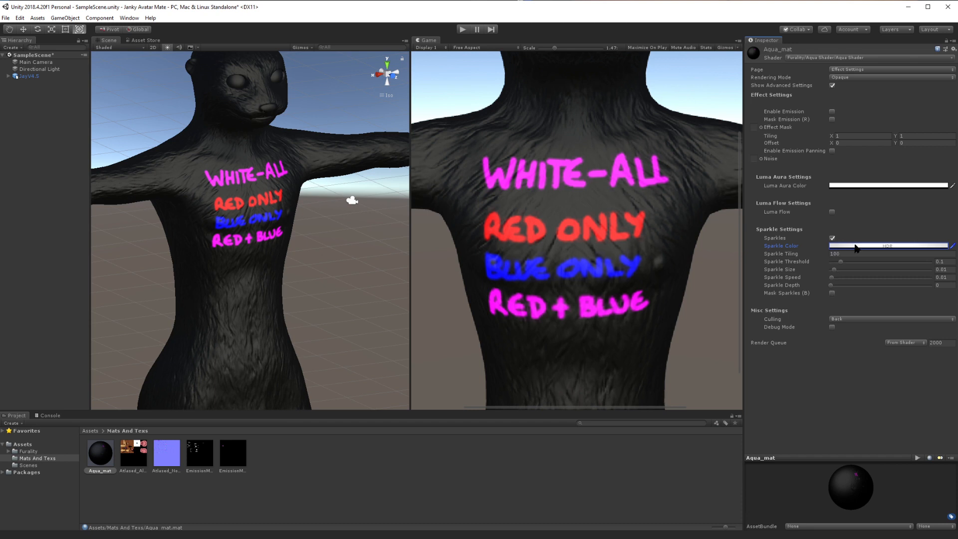
scroll(283, 248, down, 6)
scroll(283, 248, up, 5)
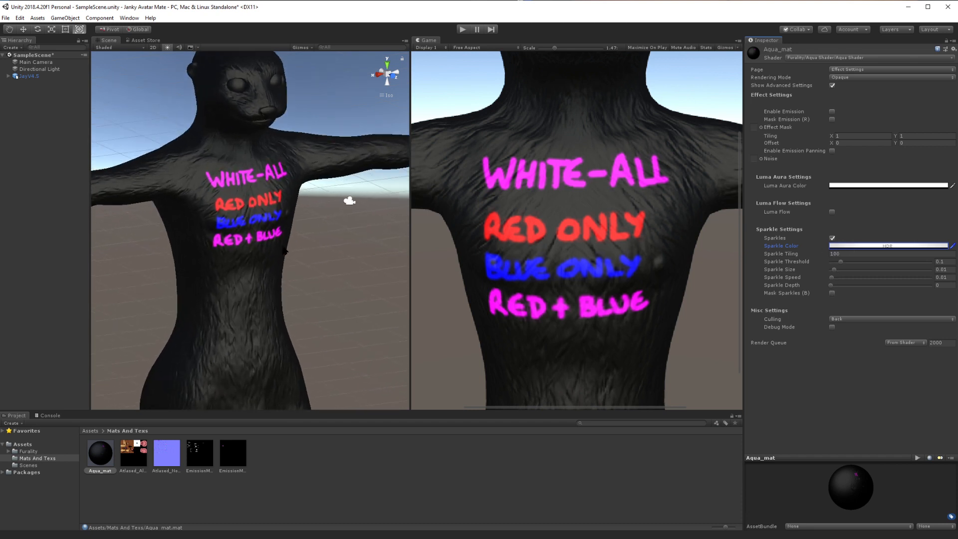
scroll(282, 247, down, 2)
click(805, 58)
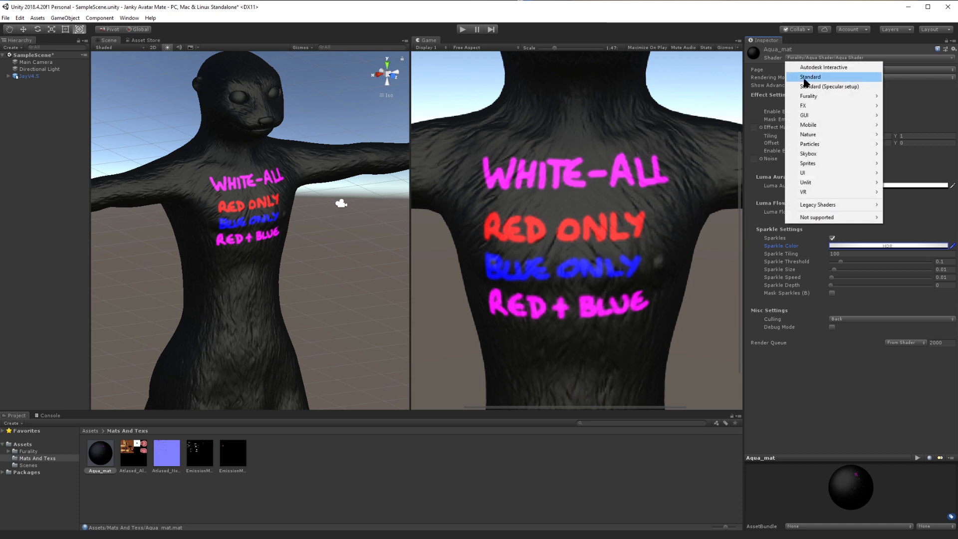
key(Escape)
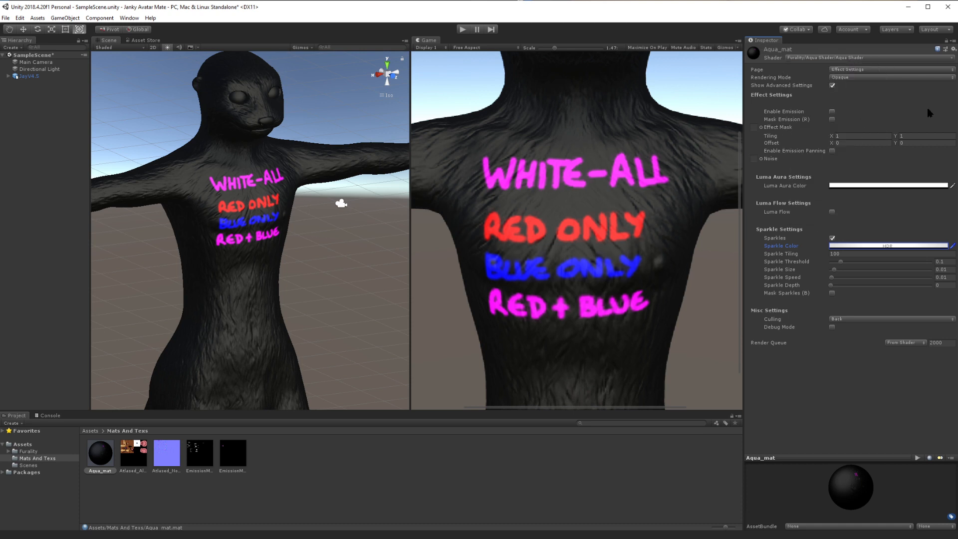
Step: In Main Settings, assign the Atlased_Al… texture as the MainTex and set its color to white (FFFFFF)
click(860, 70)
click(858, 79)
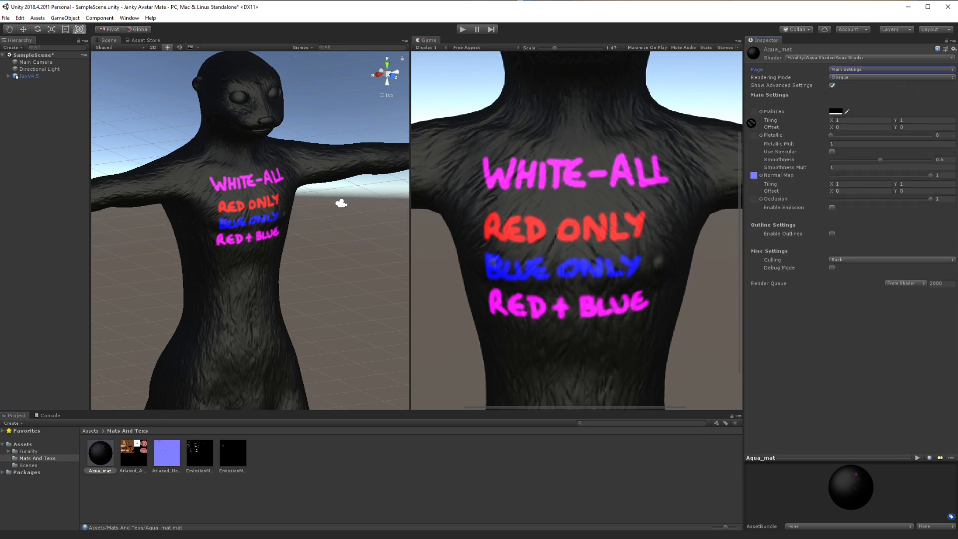
drag(754, 118, 754, 119)
click(835, 111)
drag(683, 163, 646, 147)
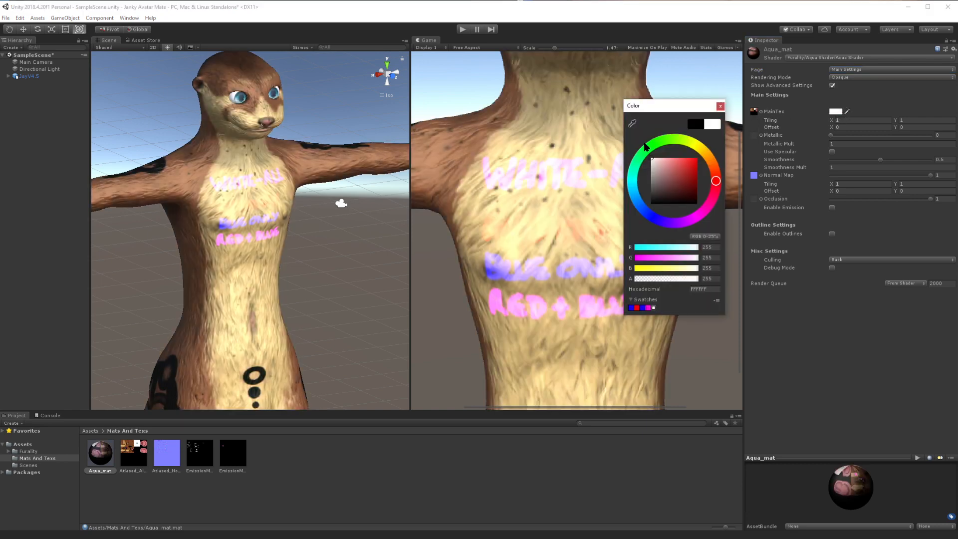
click(720, 106)
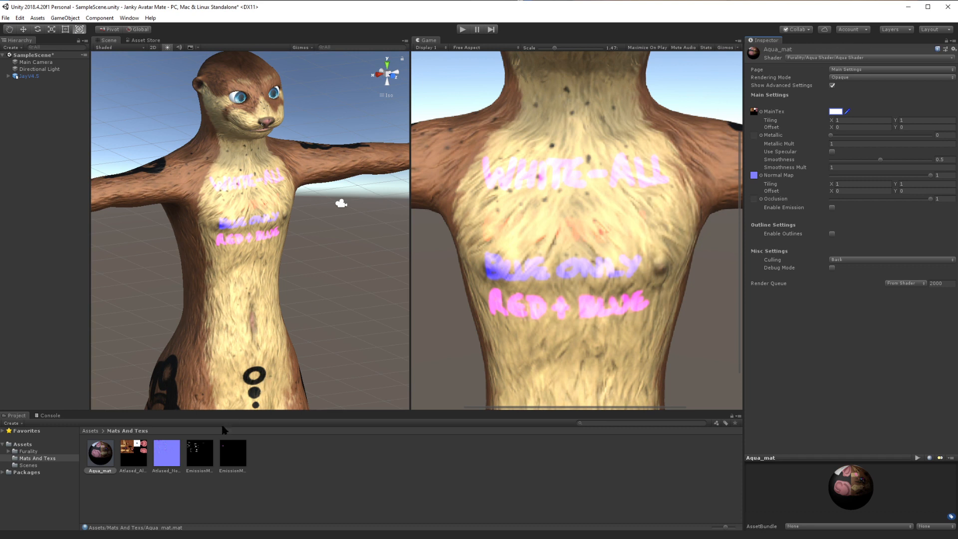
Step: Return to the Effect Settings and set the Sparkle Color to pure white (FFFFFF)
click(112, 457)
click(865, 73)
click(873, 110)
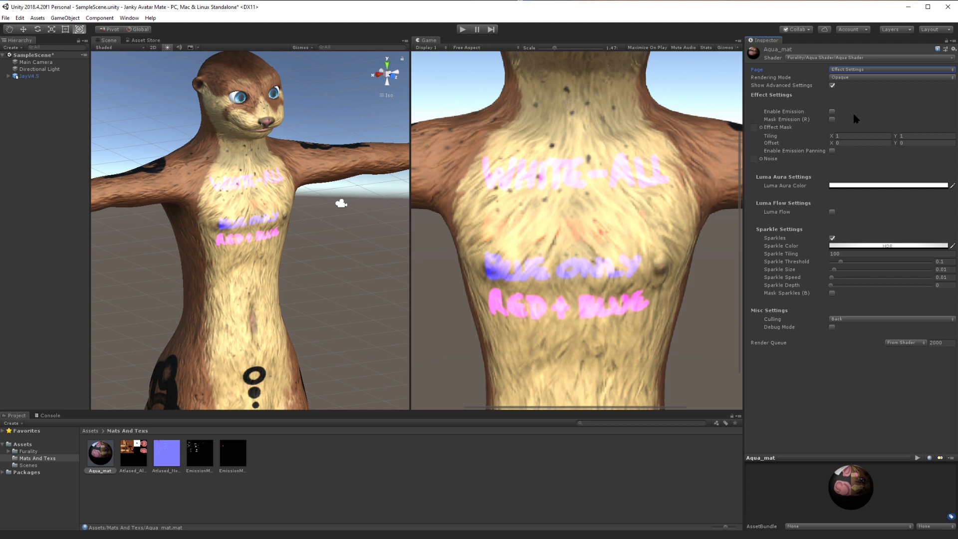
click(840, 247)
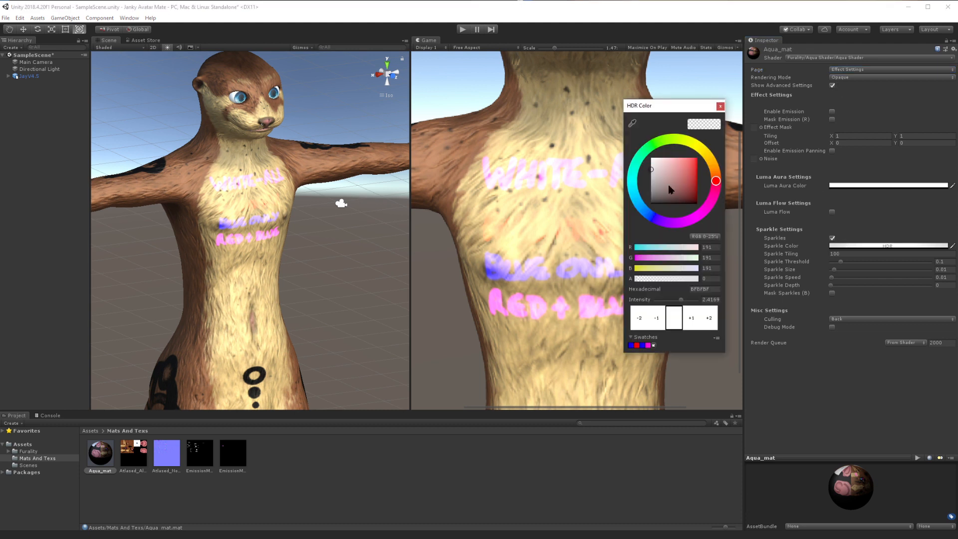
drag(668, 185, 644, 152)
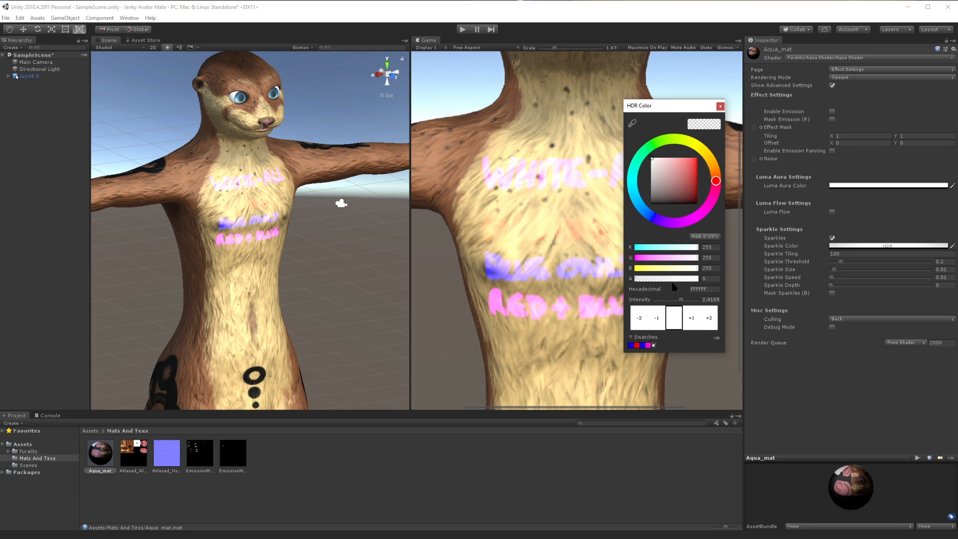
click(719, 106)
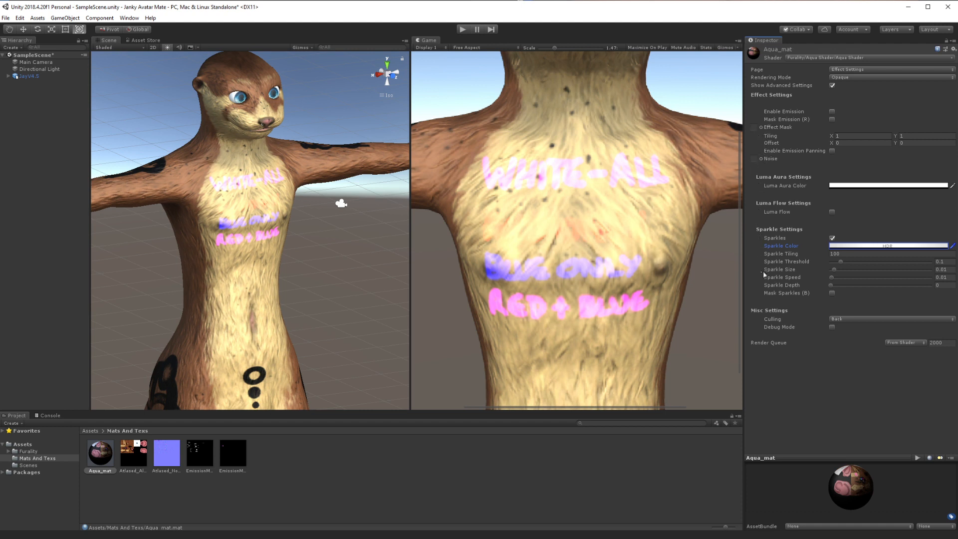
click(870, 70)
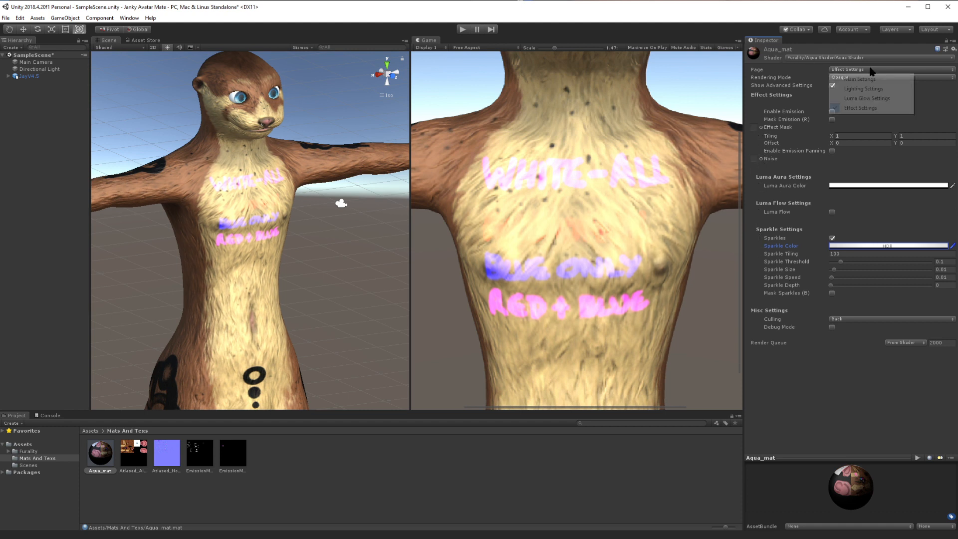
click(896, 173)
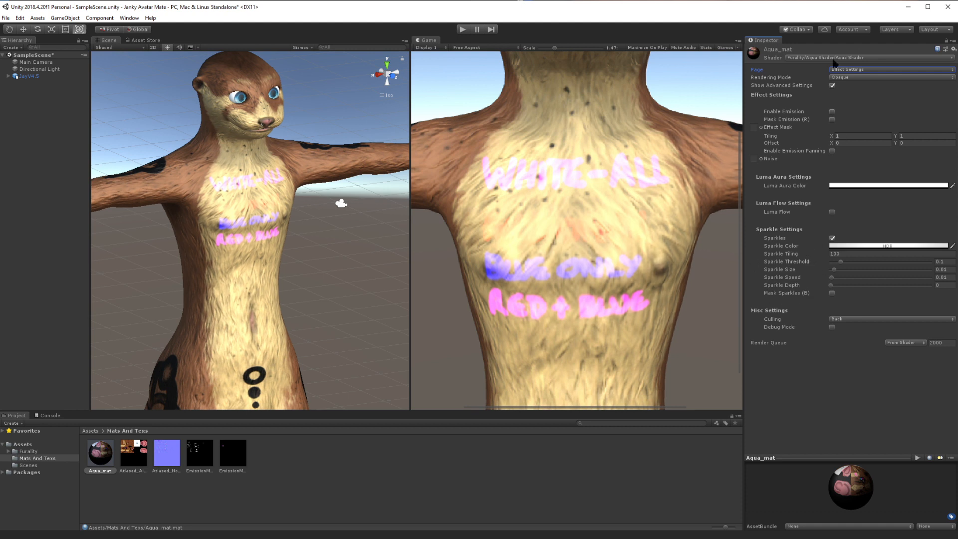
Step: Look through the material's Luma Glow Settings down to the Additional Properties, and return to the Effect Settings
click(861, 70)
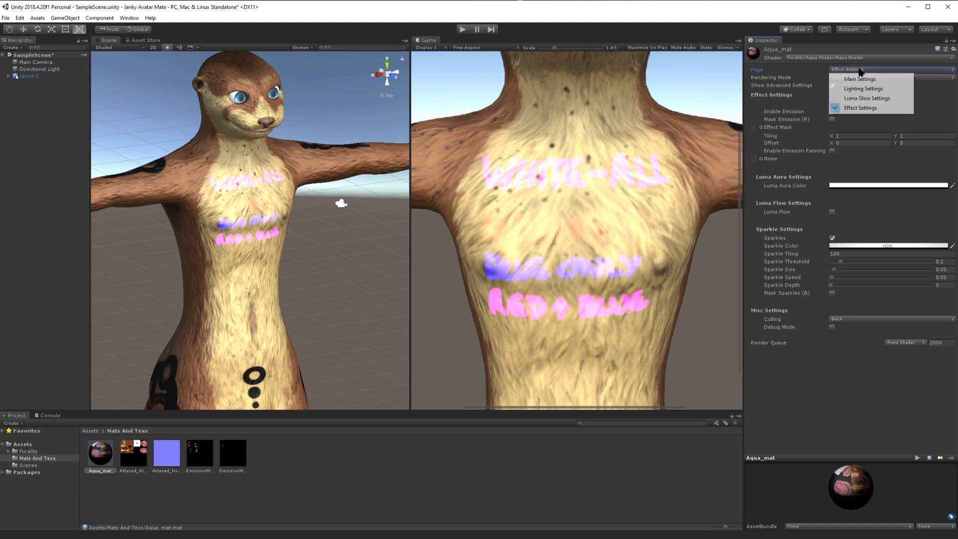
click(886, 99)
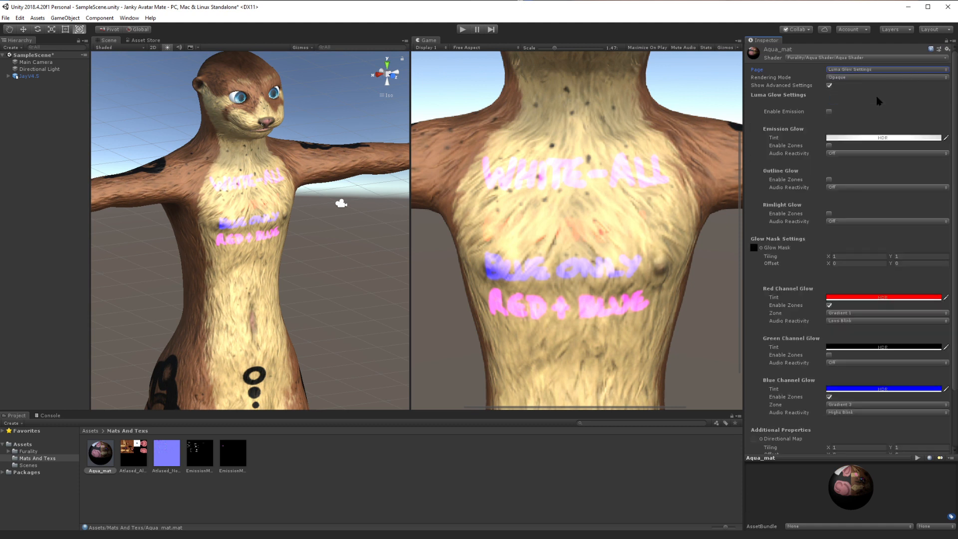
scroll(833, 206, down, 3)
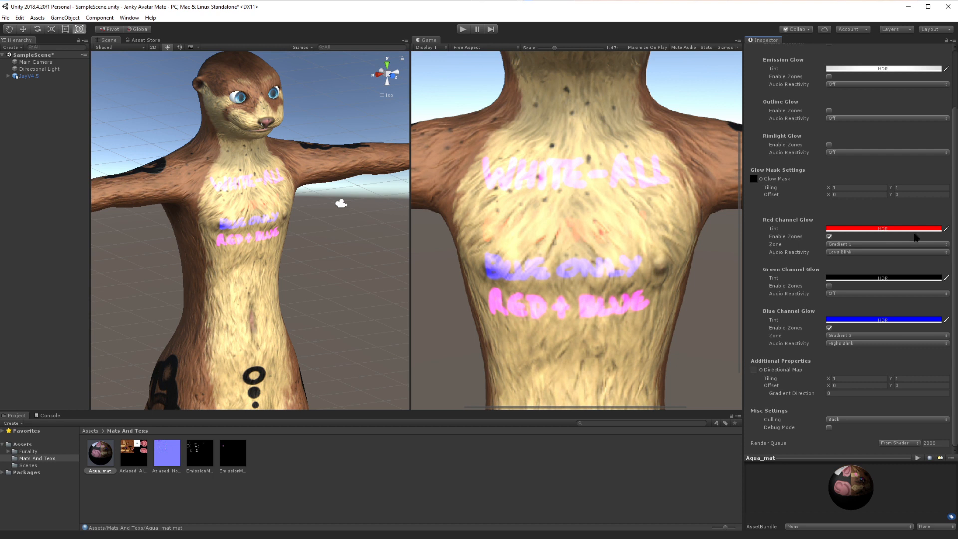
scroll(817, 105, up, 3)
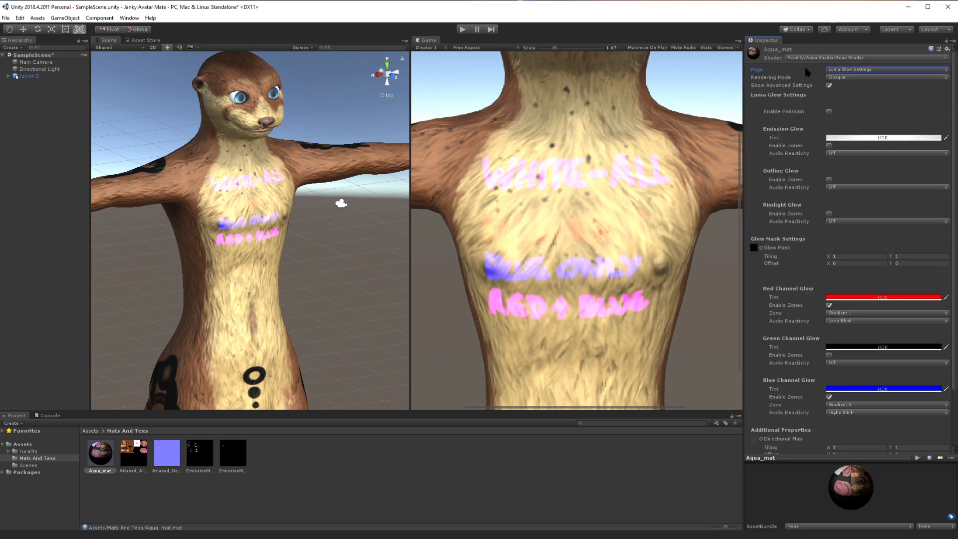
click(848, 74)
click(853, 107)
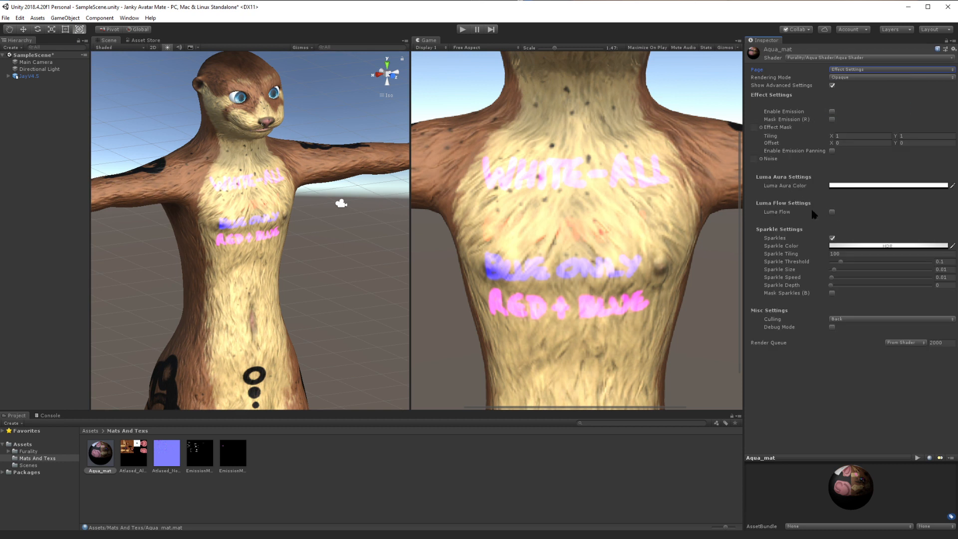
Step: Enable Luma Flow briefly to show its options, and turn off both Luma Flow and Sparkles
click(831, 212)
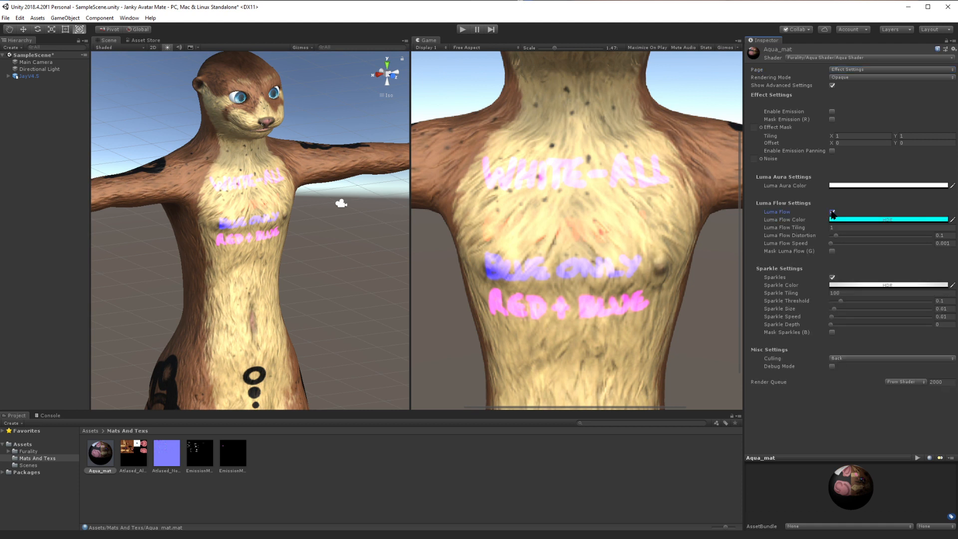
click(832, 211)
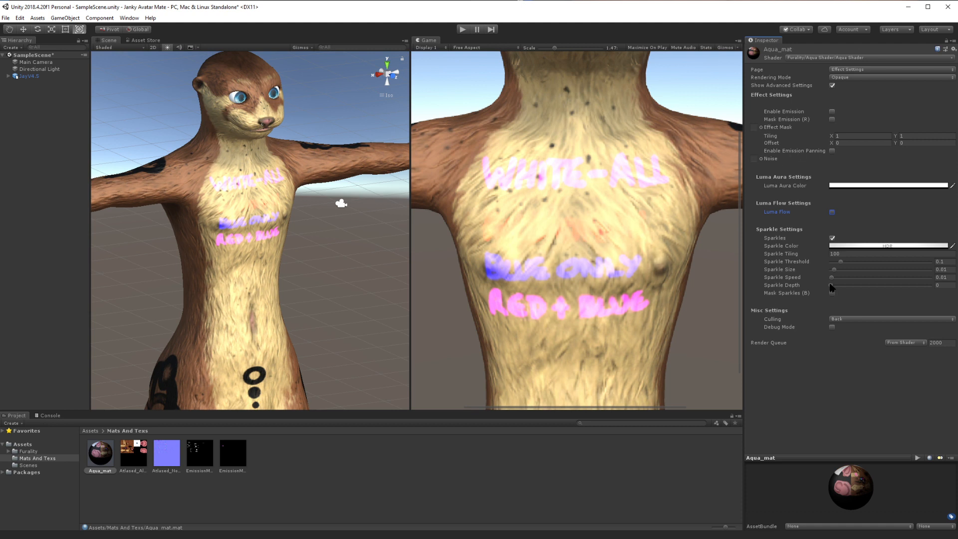
click(832, 238)
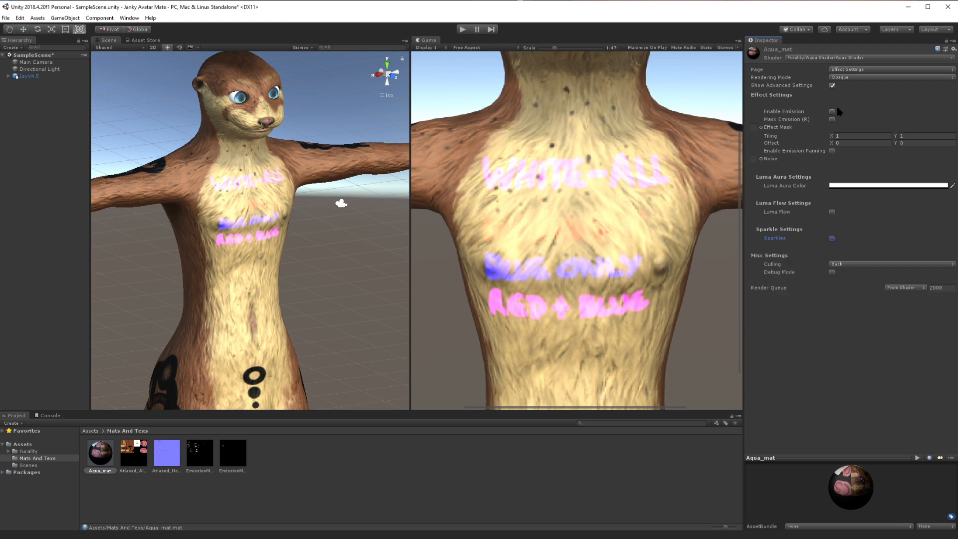
Step: Switch the material to the Luma Glow Settings and examine its glow types, Glow Mask, channel glows and Additional Properties
click(859, 76)
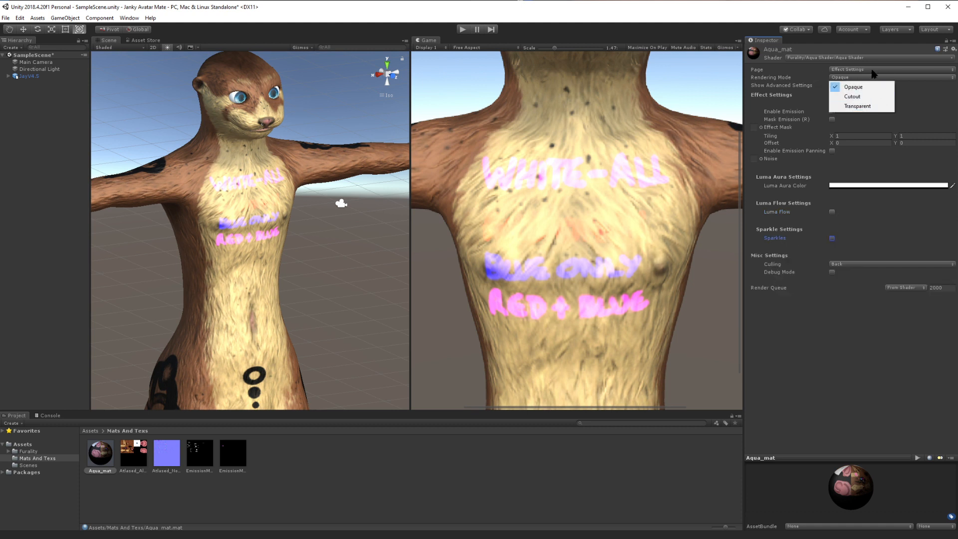
click(869, 70)
click(856, 69)
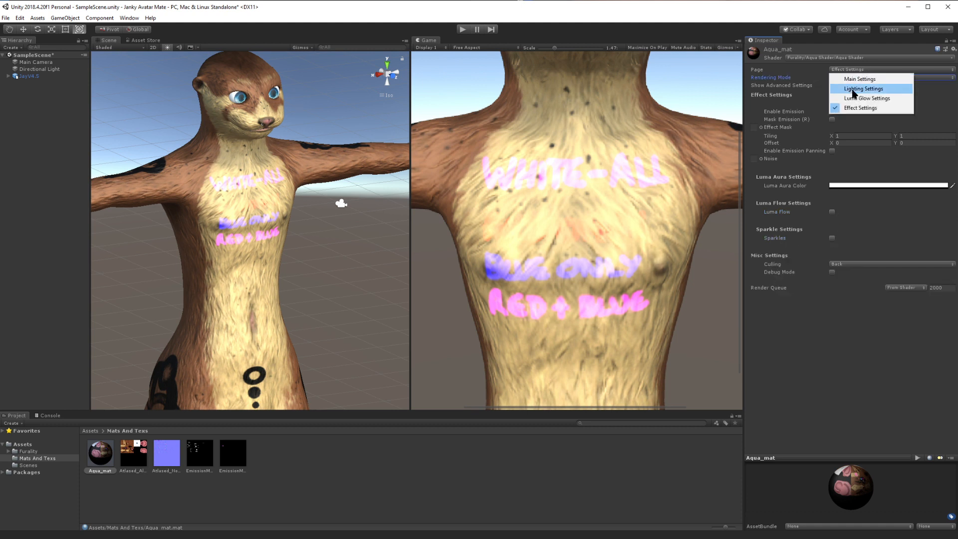
click(875, 99)
scroll(865, 227, down, 3)
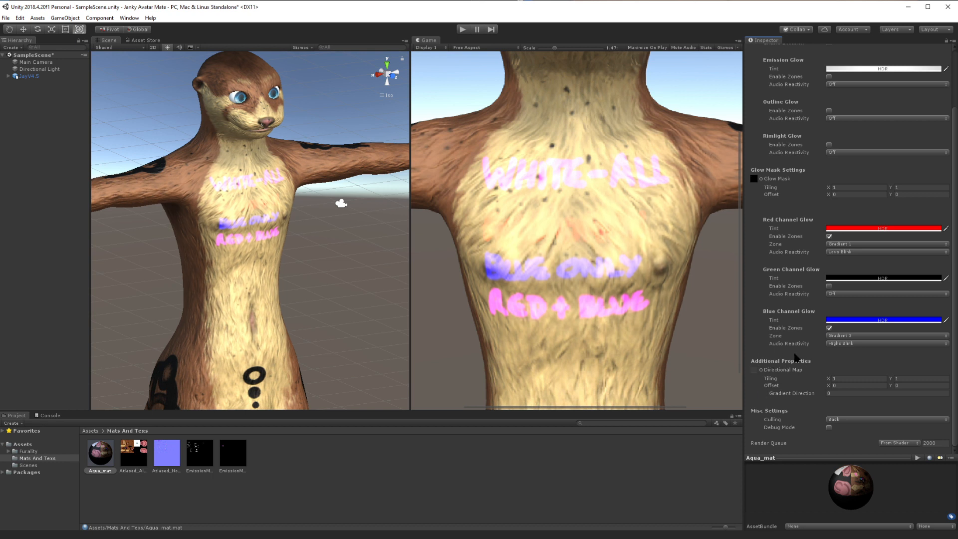
scroll(818, 211, up, 3)
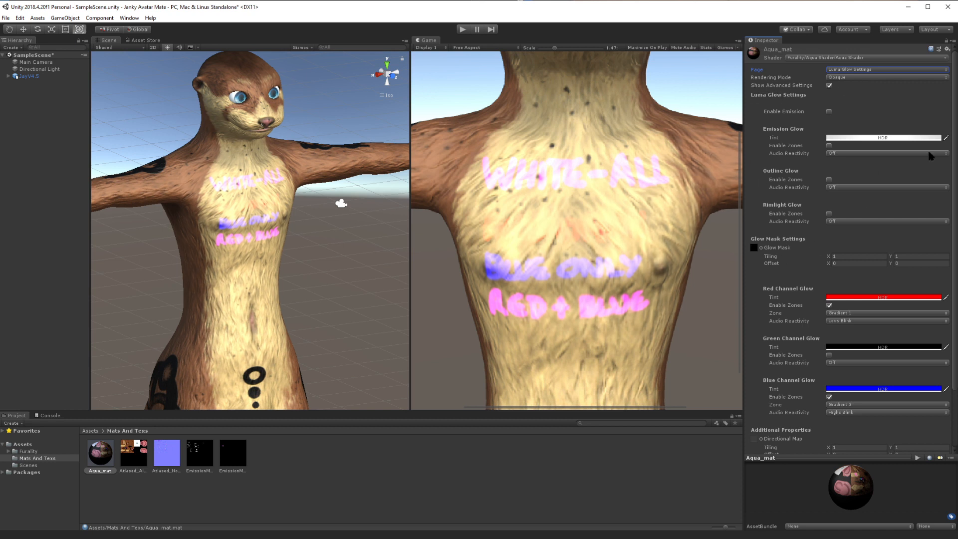
click(872, 70)
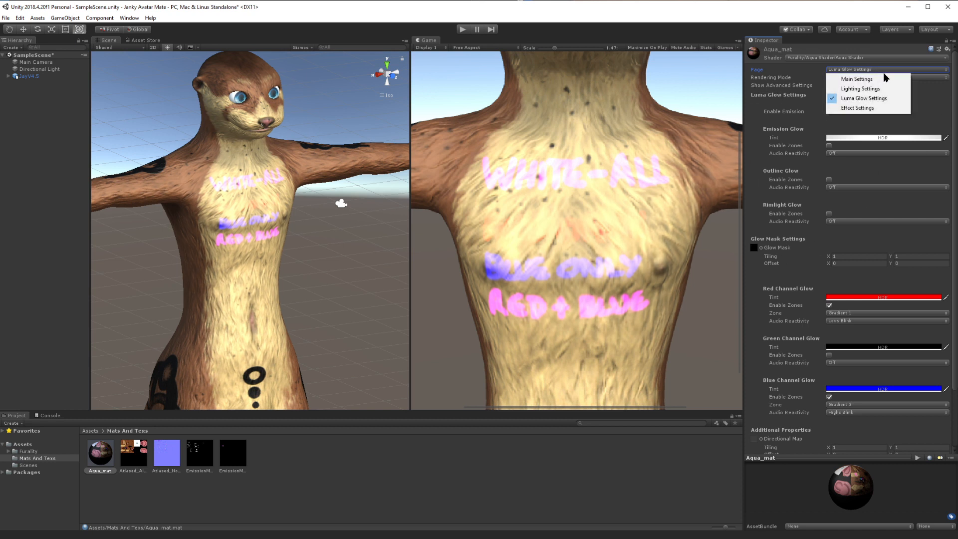
click(934, 102)
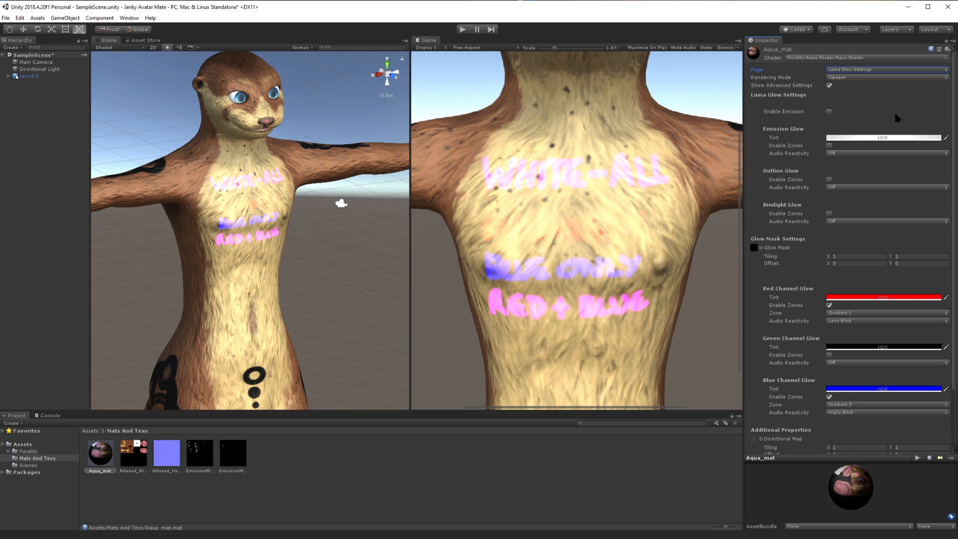
scroll(866, 213, down, 5)
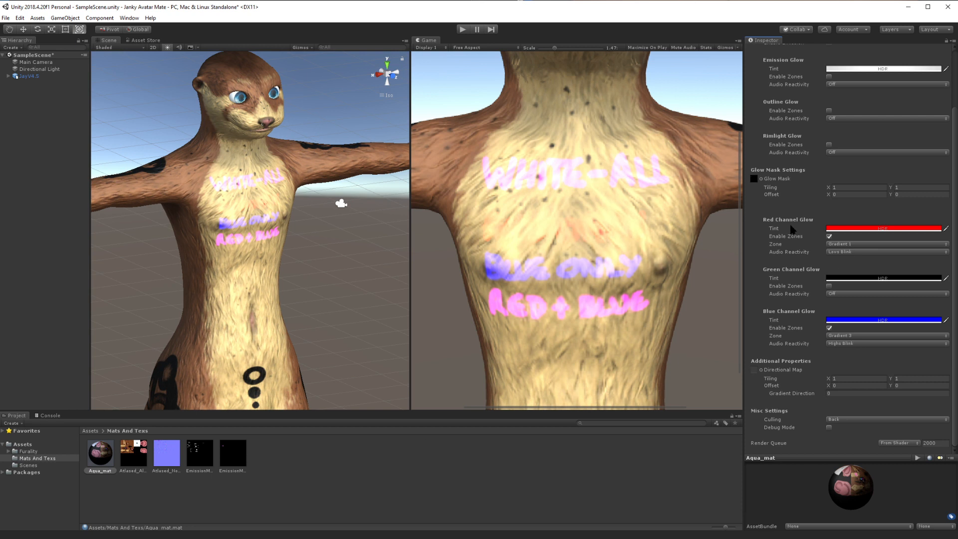
Step: Inspect the EmissionMaskRGB texture, reselect Aqua_mat and view the avatar from the front
click(233, 452)
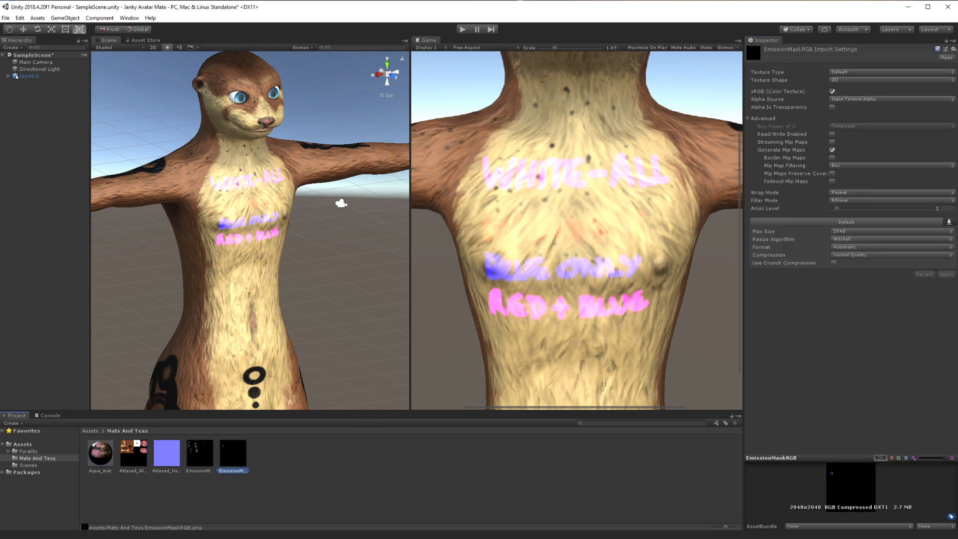
click(100, 451)
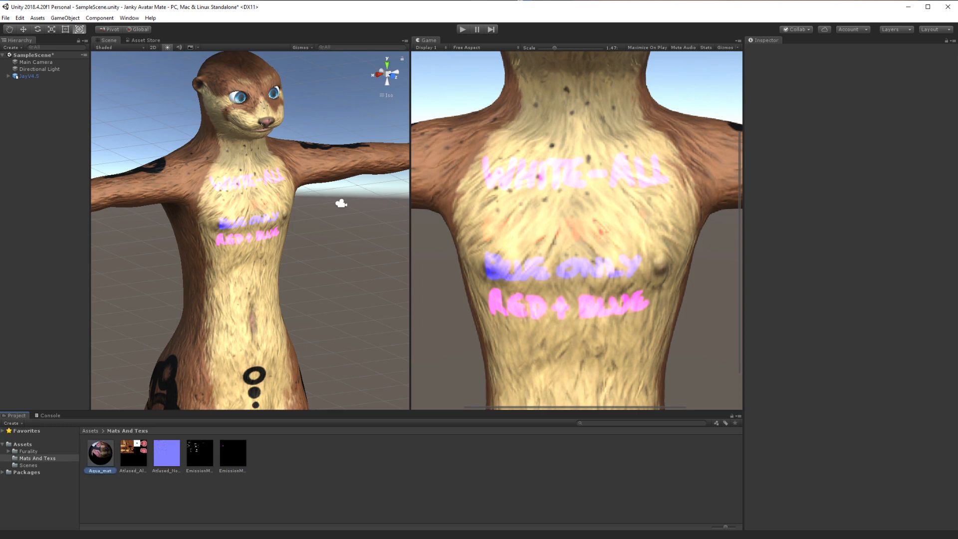
alt+drag(408, 320, 296, 301)
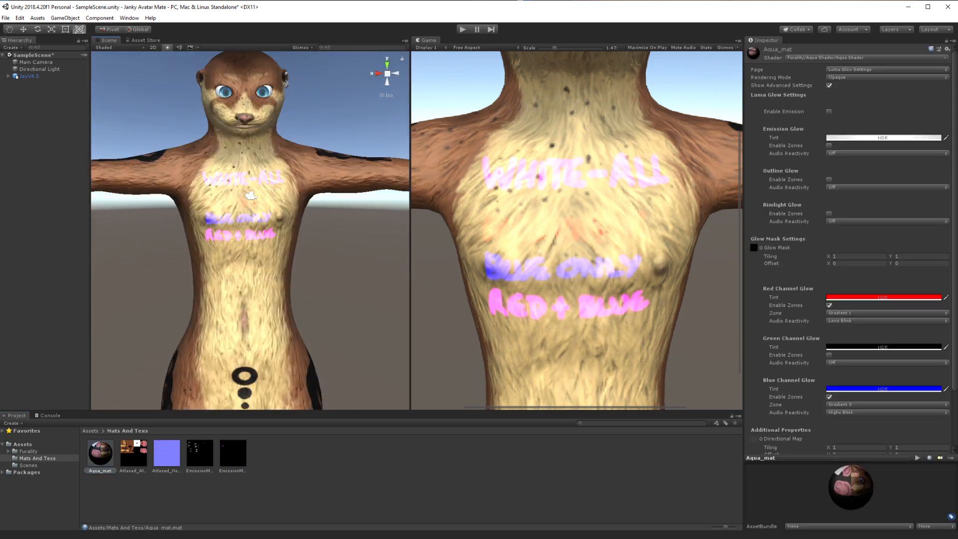